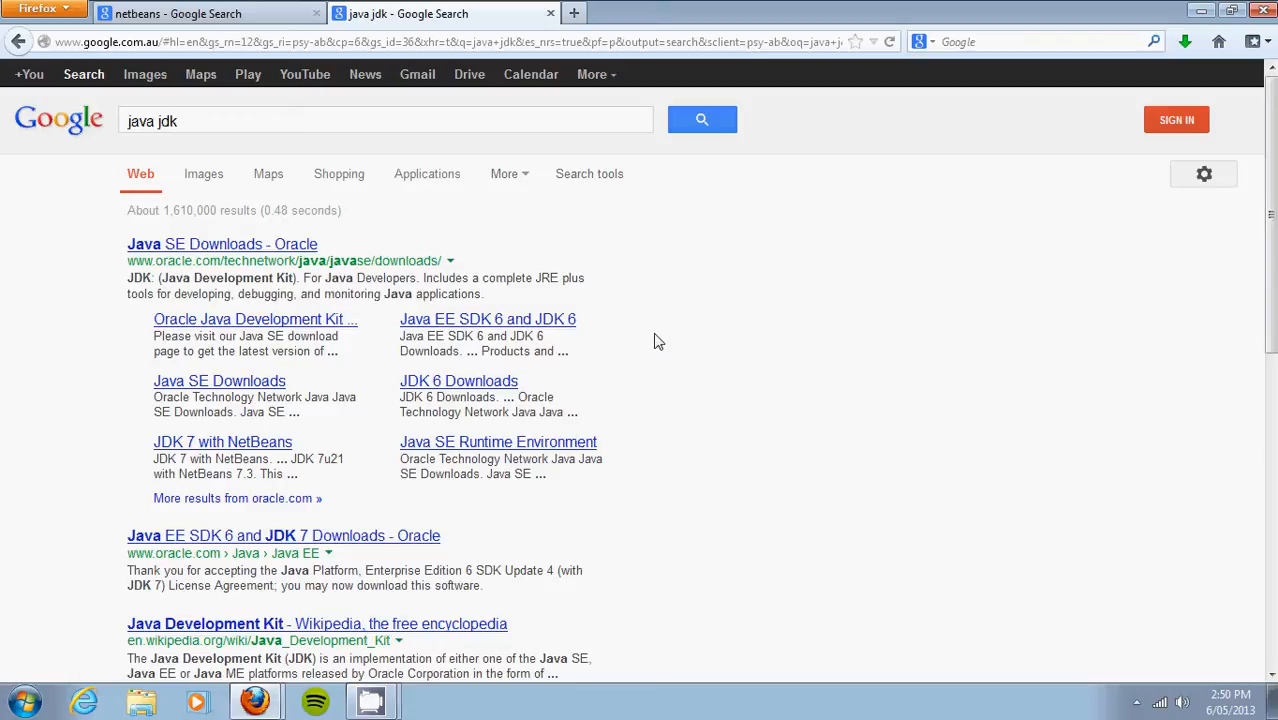
Step: Minimize the Firefox window and select the Part A folder on the desktop
{"action": "left_click", "coordinate": [1203, 10]}
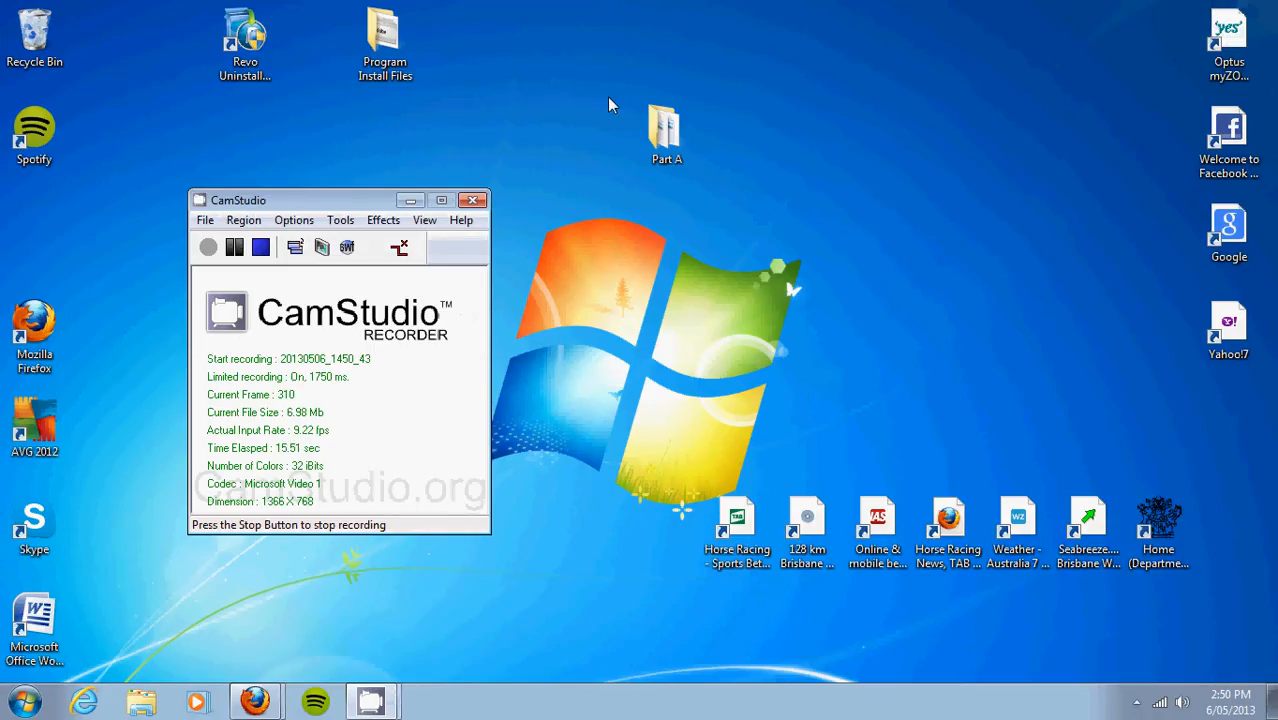
{"action": "left_click_drag", "start_coordinate": [608, 99], "coordinate": [711, 163]}
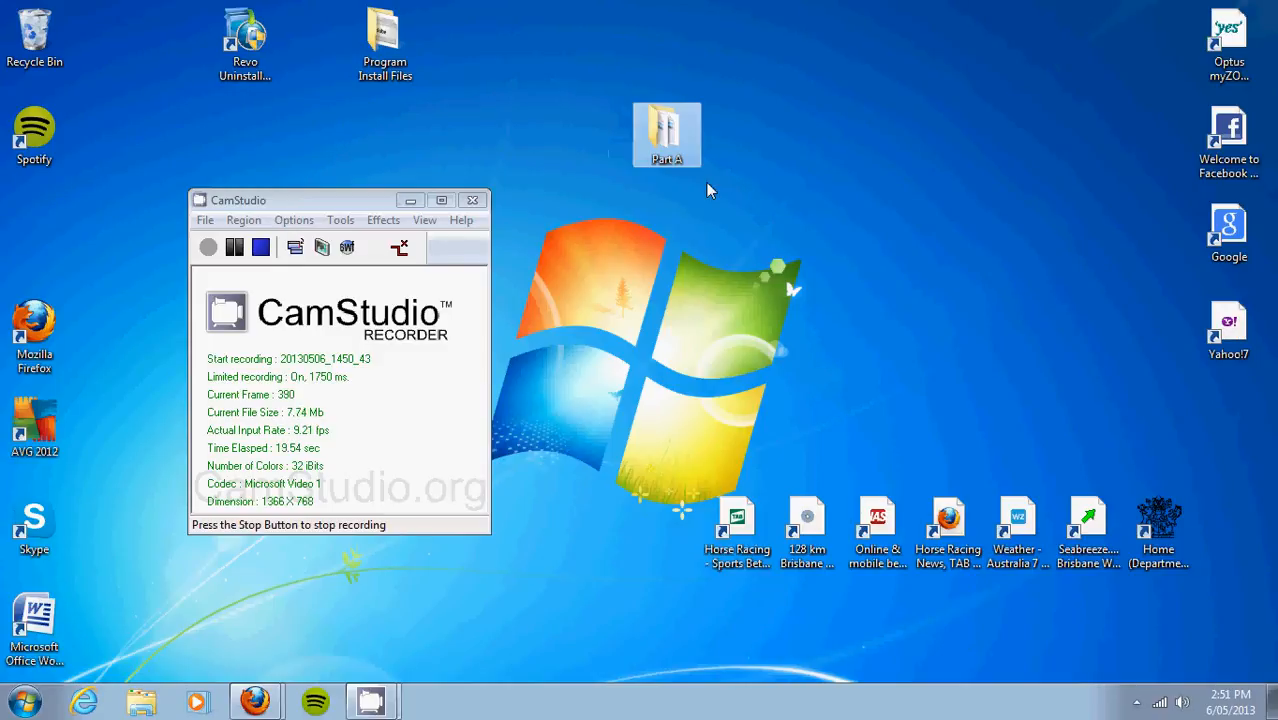
{"action": "double_click", "coordinate": [667, 138]}
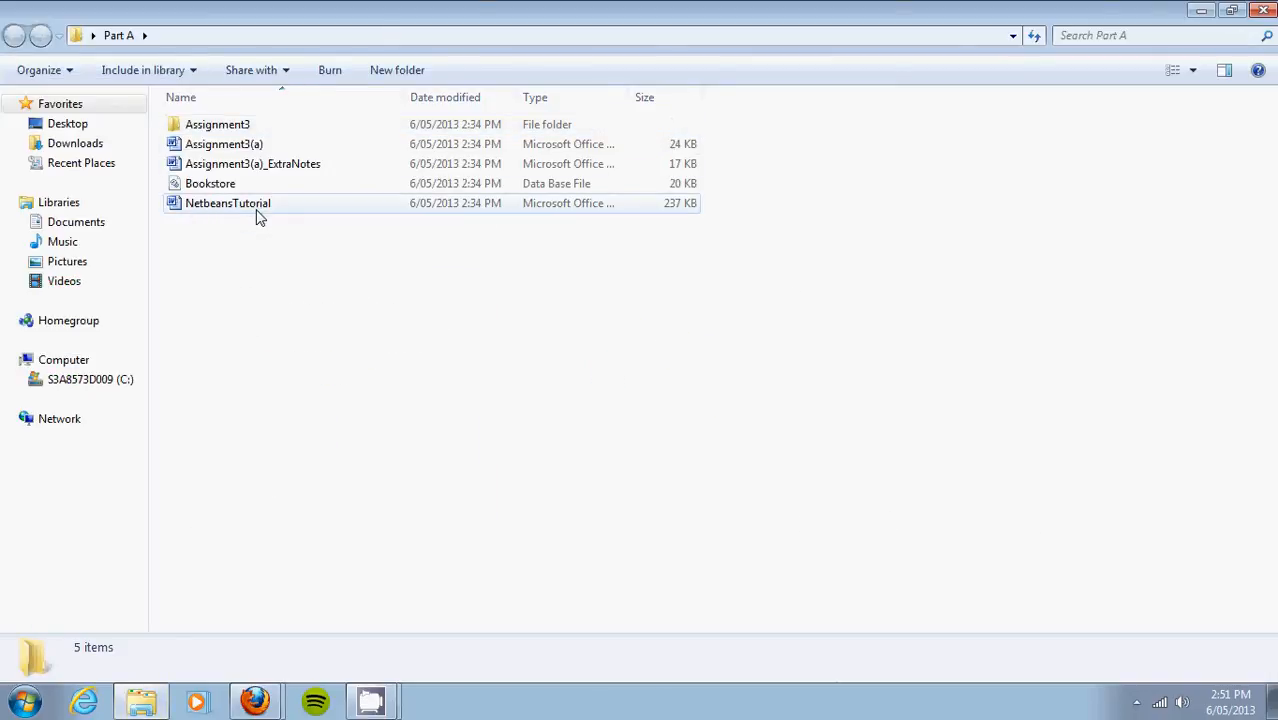
{"action": "left_click", "coordinate": [240, 130]}
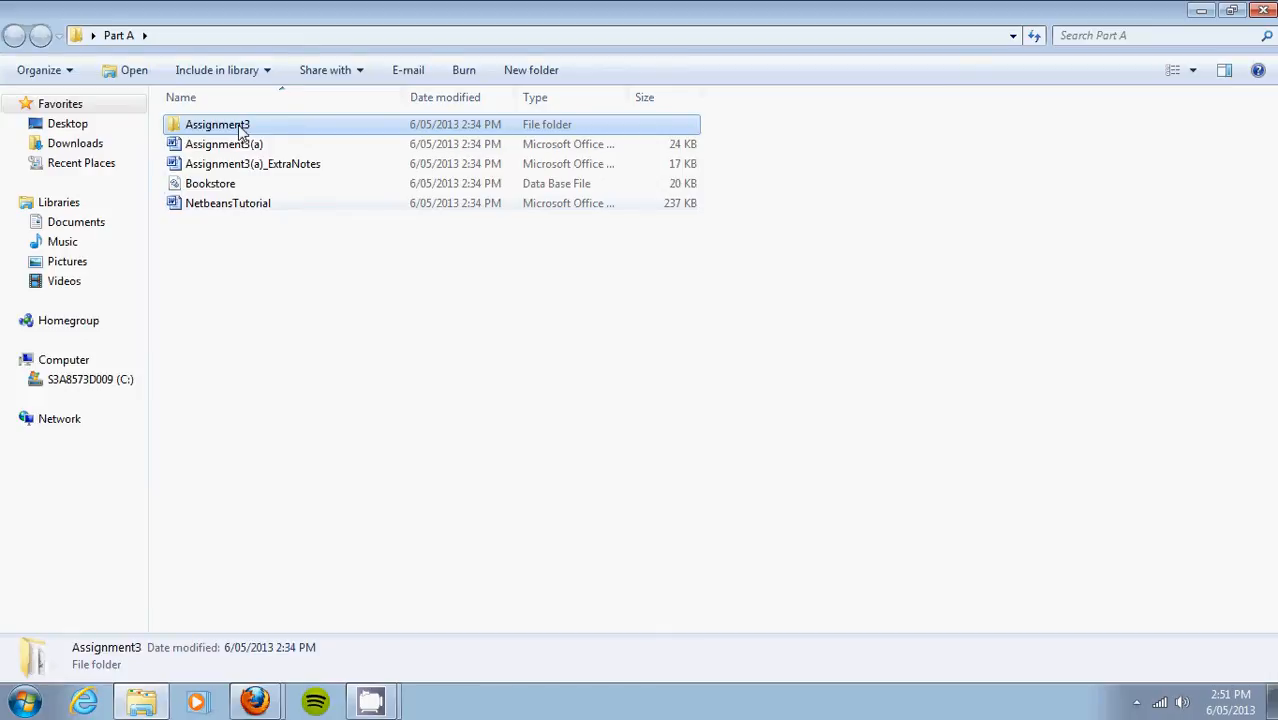
{"action": "double_click", "coordinate": [240, 130]}
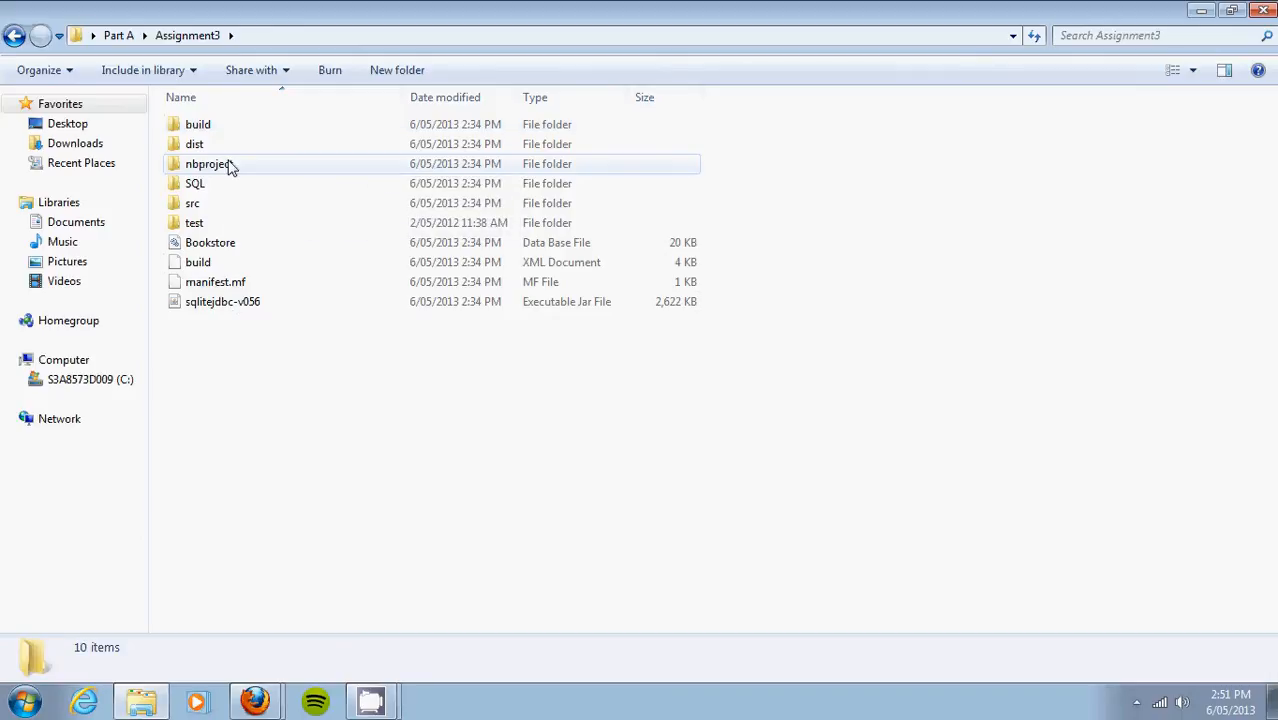
{"action": "left_click", "coordinate": [1265, 9]}
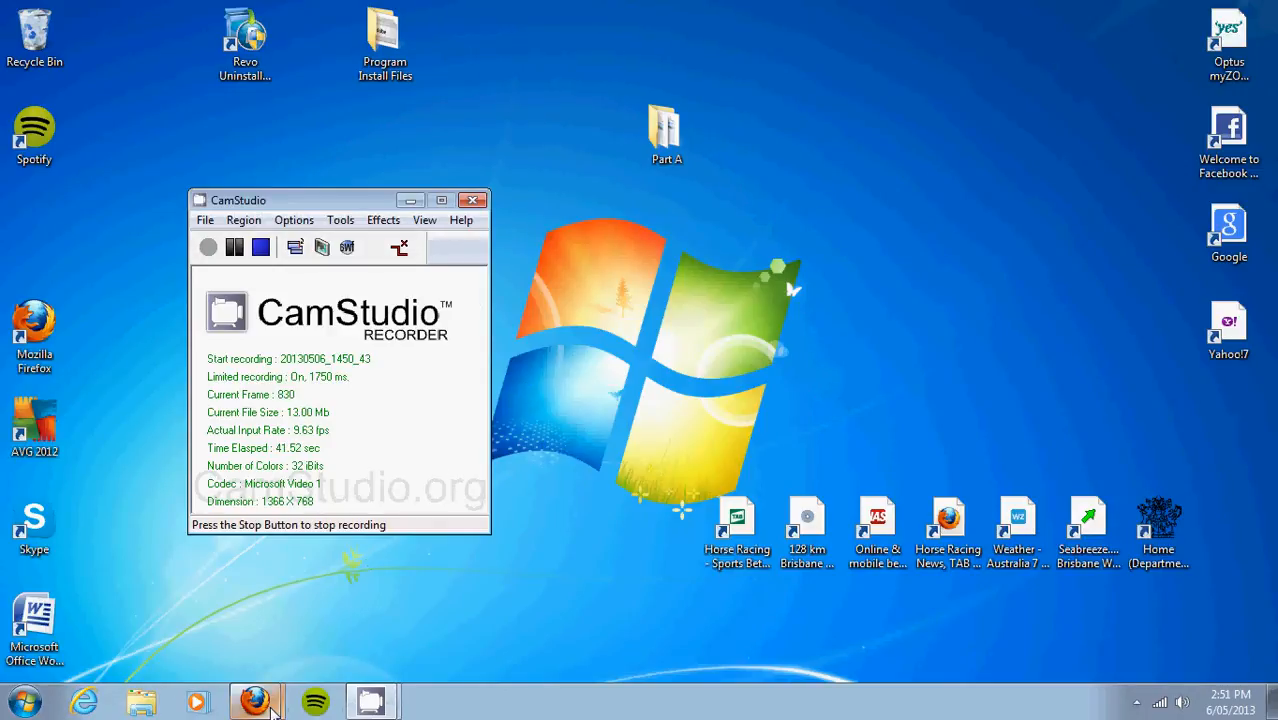
Step: Restore Firefox and open the 'Java SE Downloads - Oracle' result from the java jdk search
{"action": "left_click", "coordinate": [275, 706]}
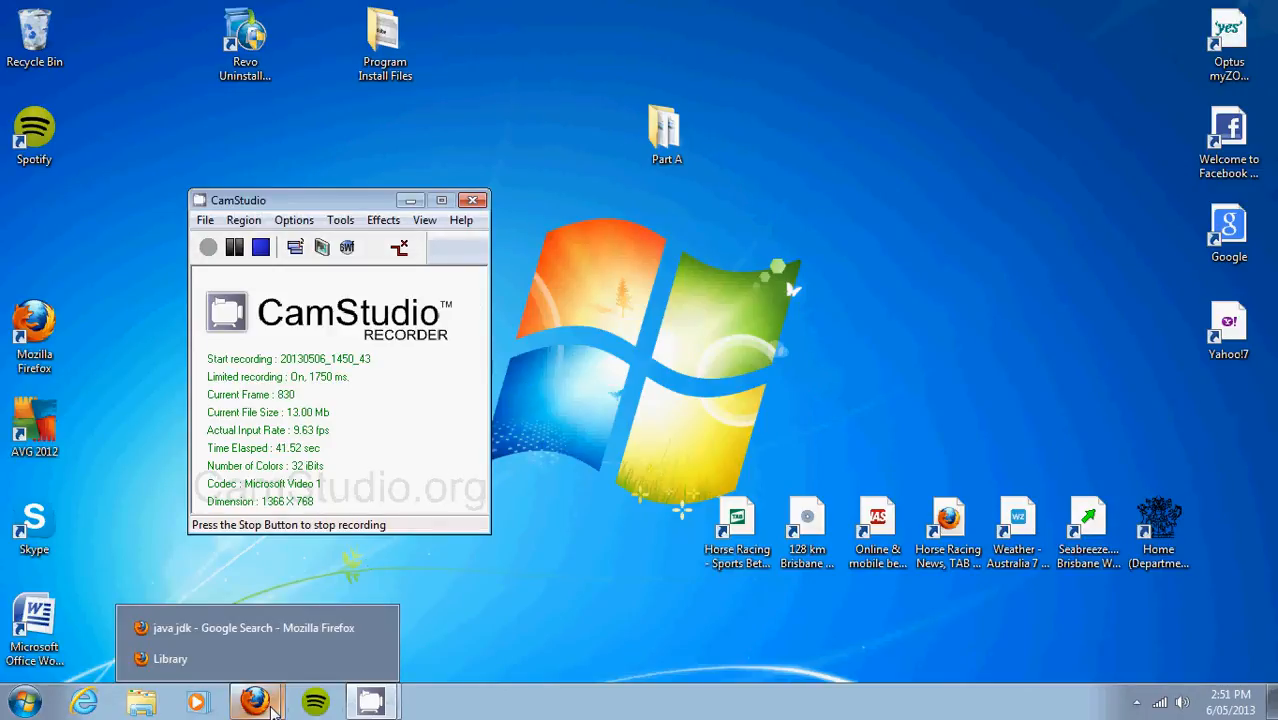
{"action": "left_click", "coordinate": [257, 628]}
{"action": "left_click", "coordinate": [210, 12]}
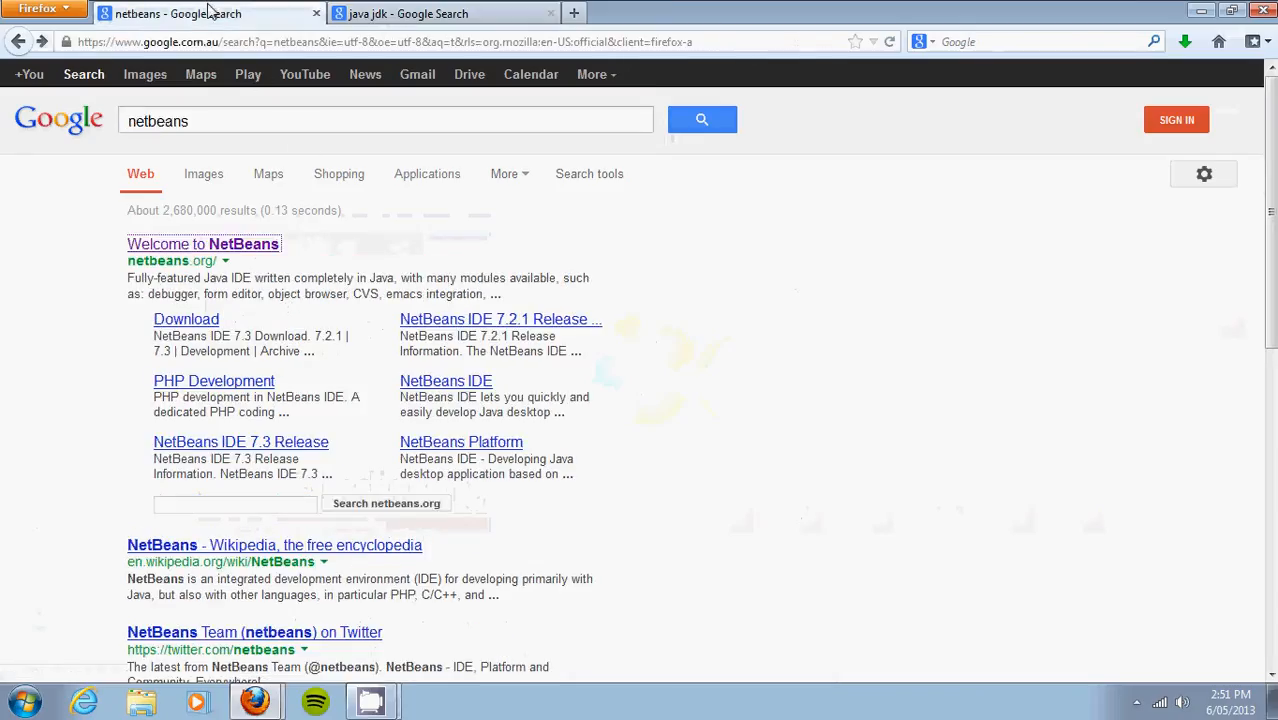
{"action": "left_click", "coordinate": [386, 12]}
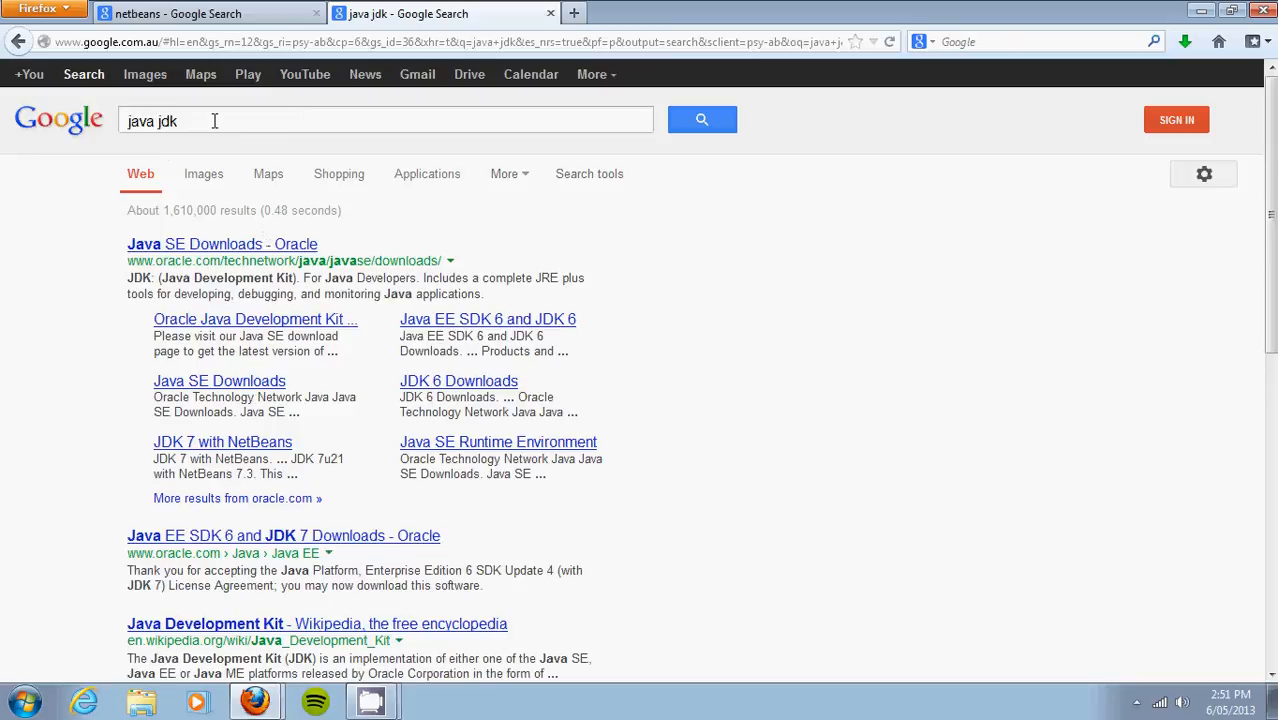
{"action": "left_click", "coordinate": [228, 246]}
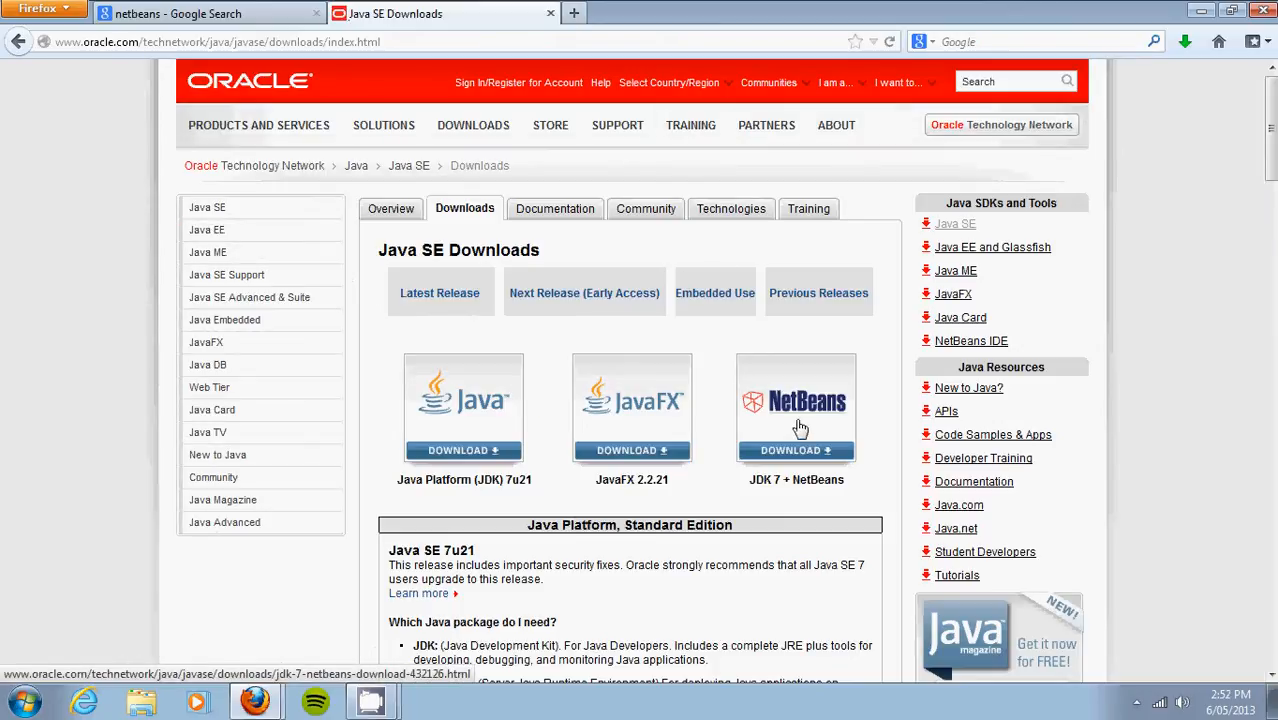
Step: Open the JDK 7 + NetBeans download page from the Java SE Downloads page
{"action": "scroll", "coordinate": [800, 428], "scroll_direction": "down", "scroll_amount": 5}
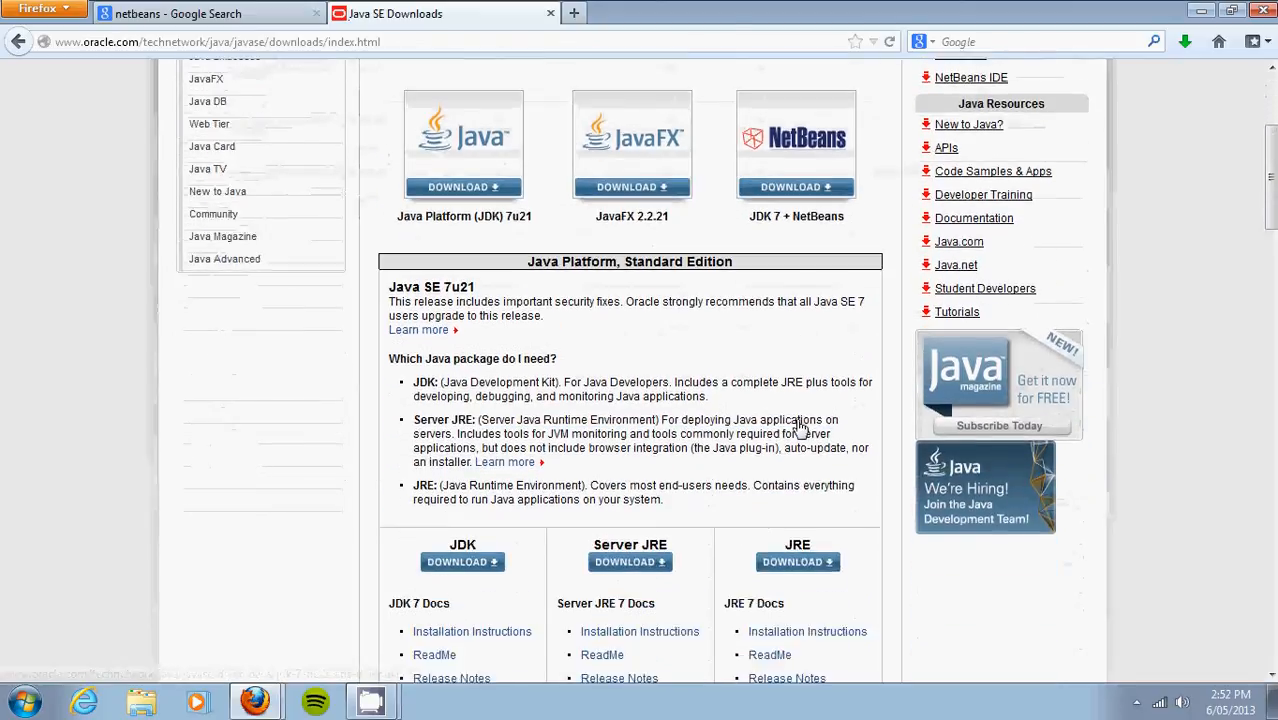
{"action": "scroll", "coordinate": [800, 428], "scroll_direction": "up", "scroll_amount": 2}
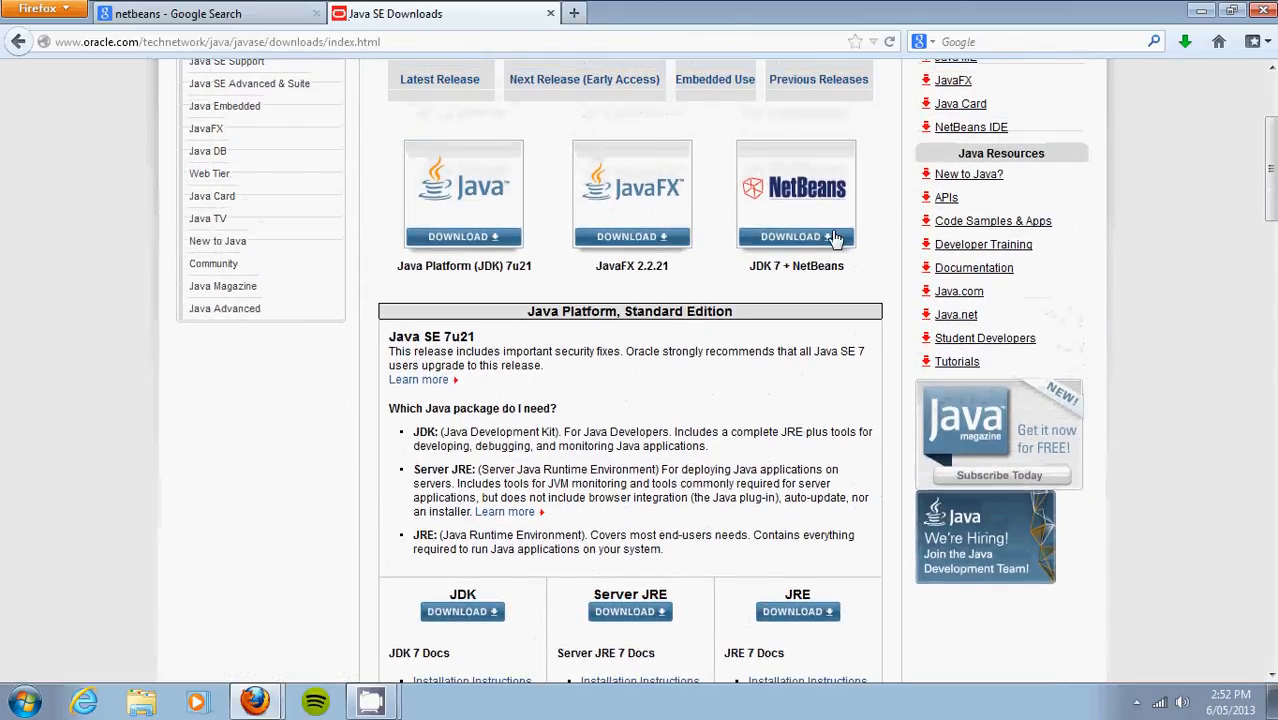
{"action": "left_click", "coordinate": [783, 224]}
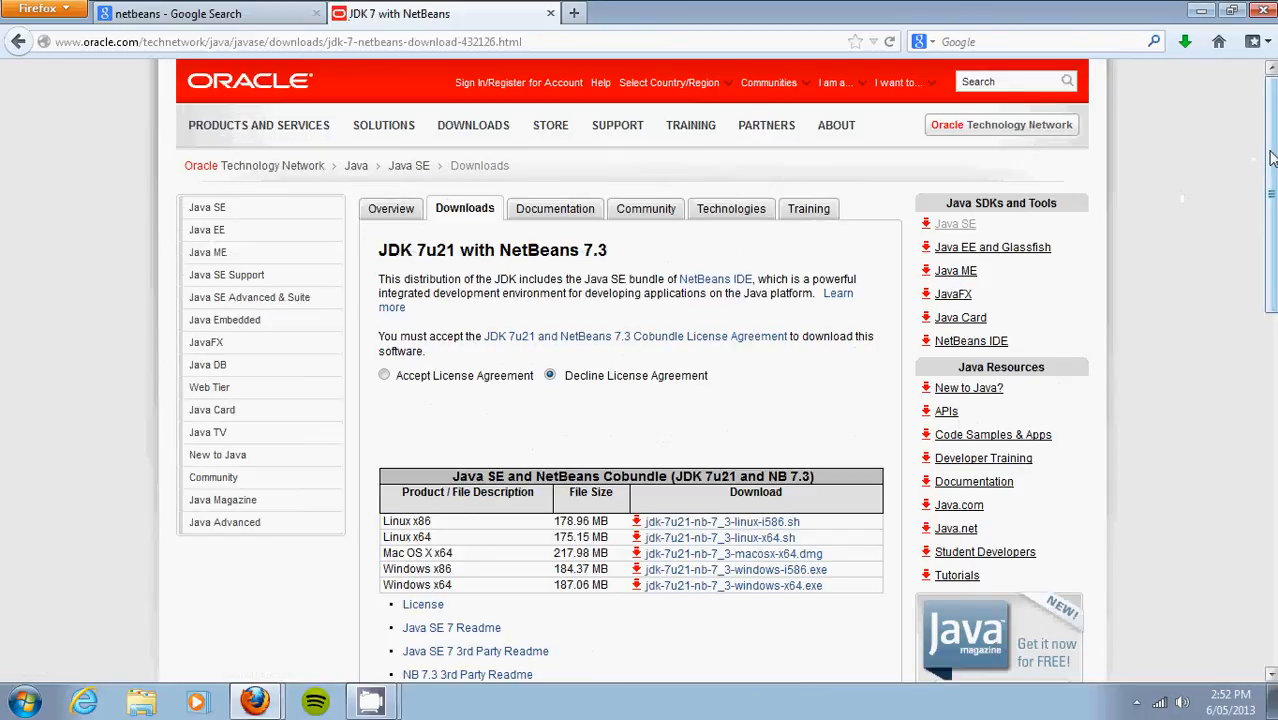
Step: Accept the cobundle license agreement and start downloading jdk-7u21-nb-7_3-windows-i586.exe
{"action": "left_click_drag", "start_coordinate": [1270, 158], "coordinate": [1270, 220]}
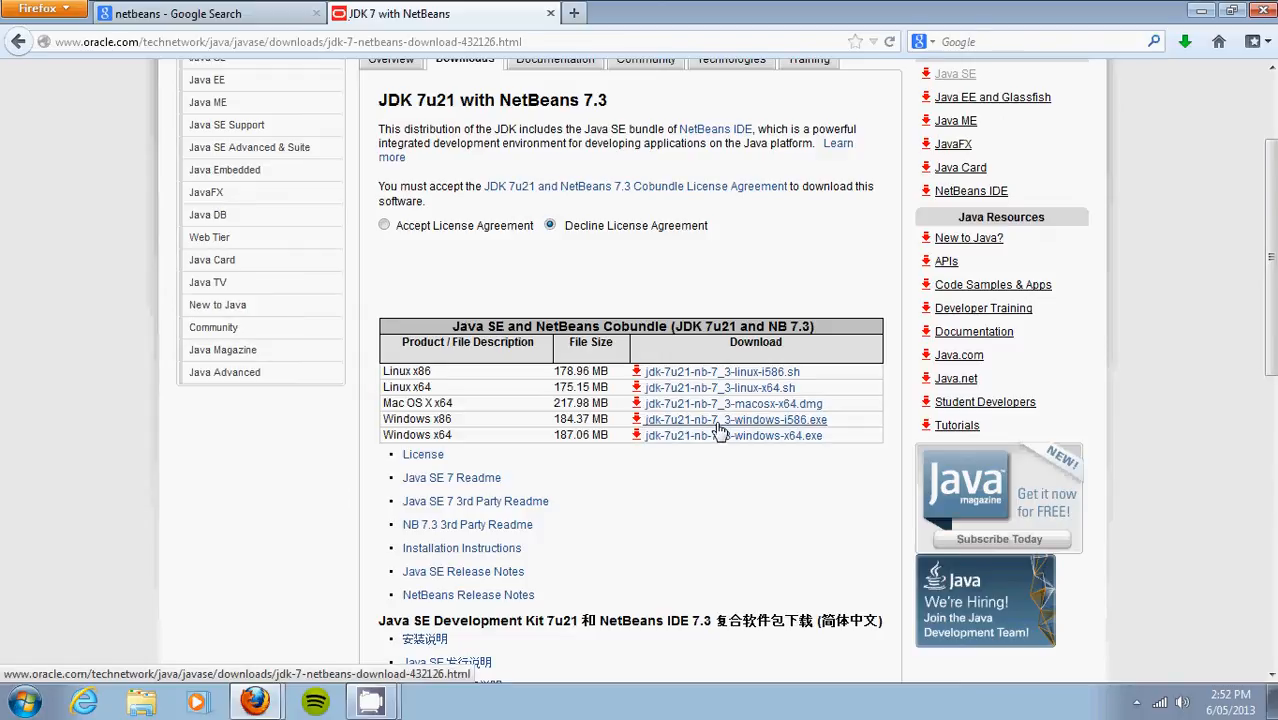
{"action": "left_click", "coordinate": [717, 427]}
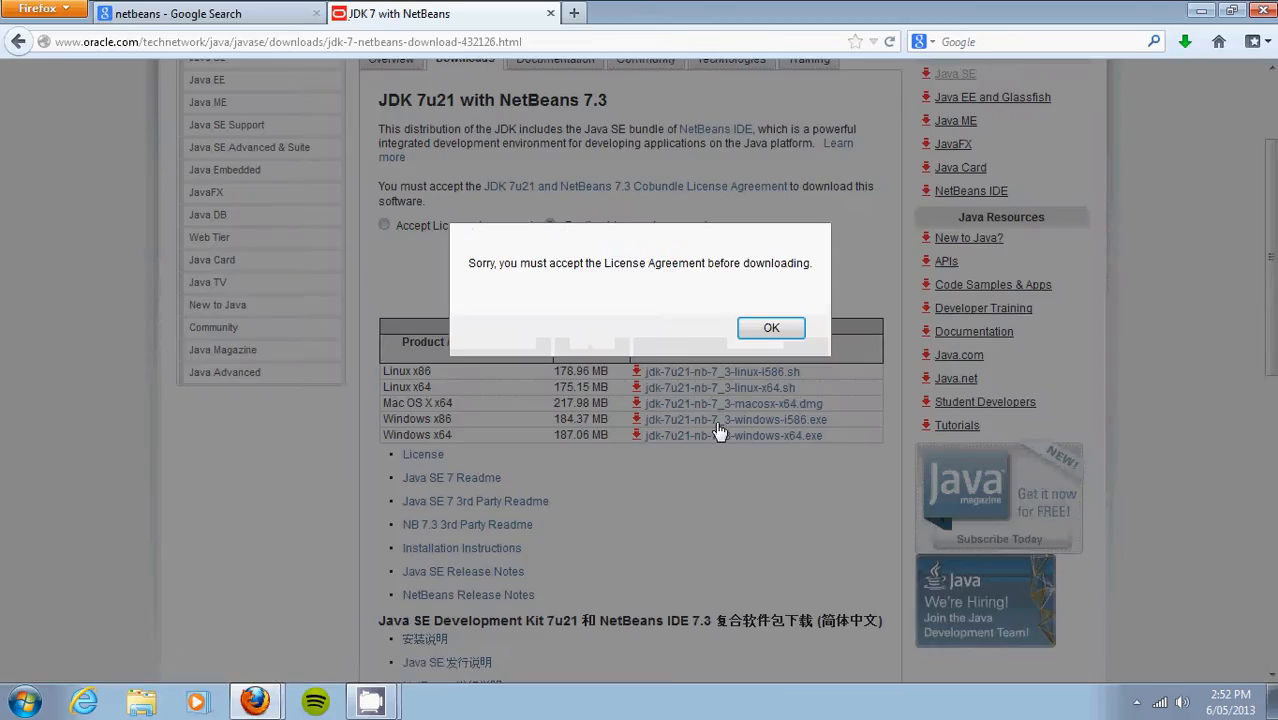
{"action": "left_click", "coordinate": [797, 332]}
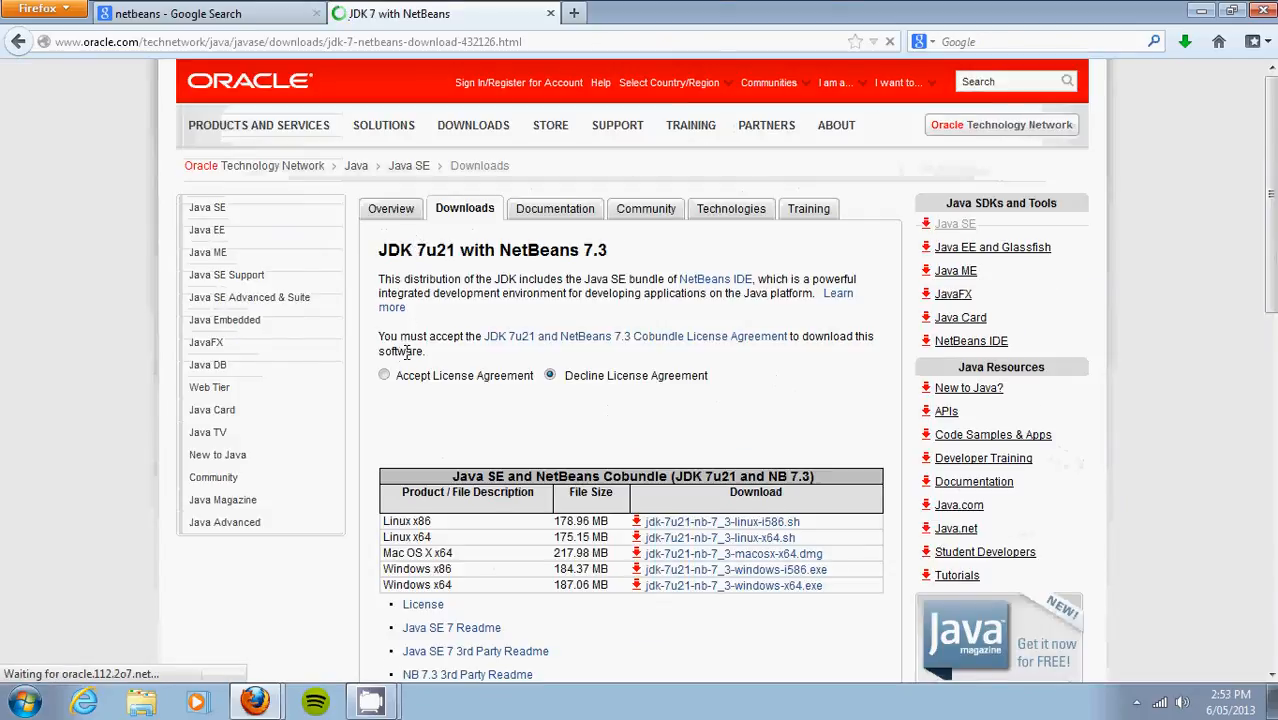
{"action": "left_click", "coordinate": [385, 376]}
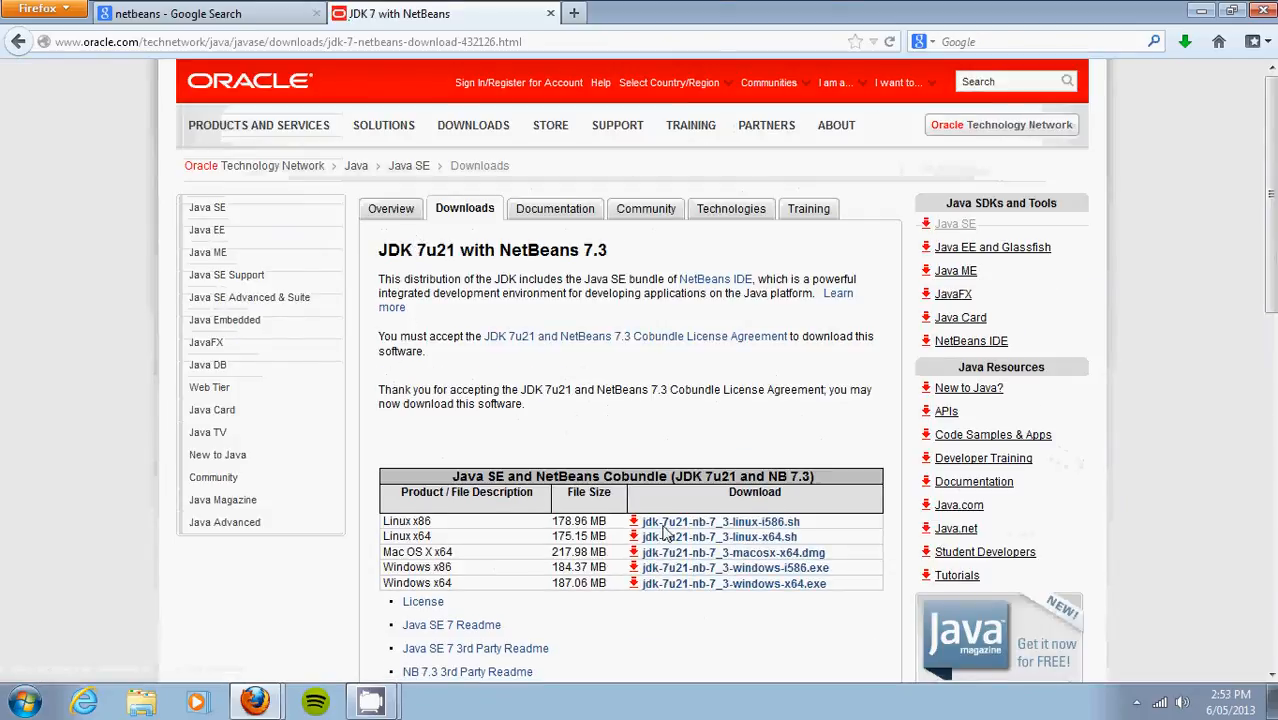
{"action": "left_click", "coordinate": [763, 570]}
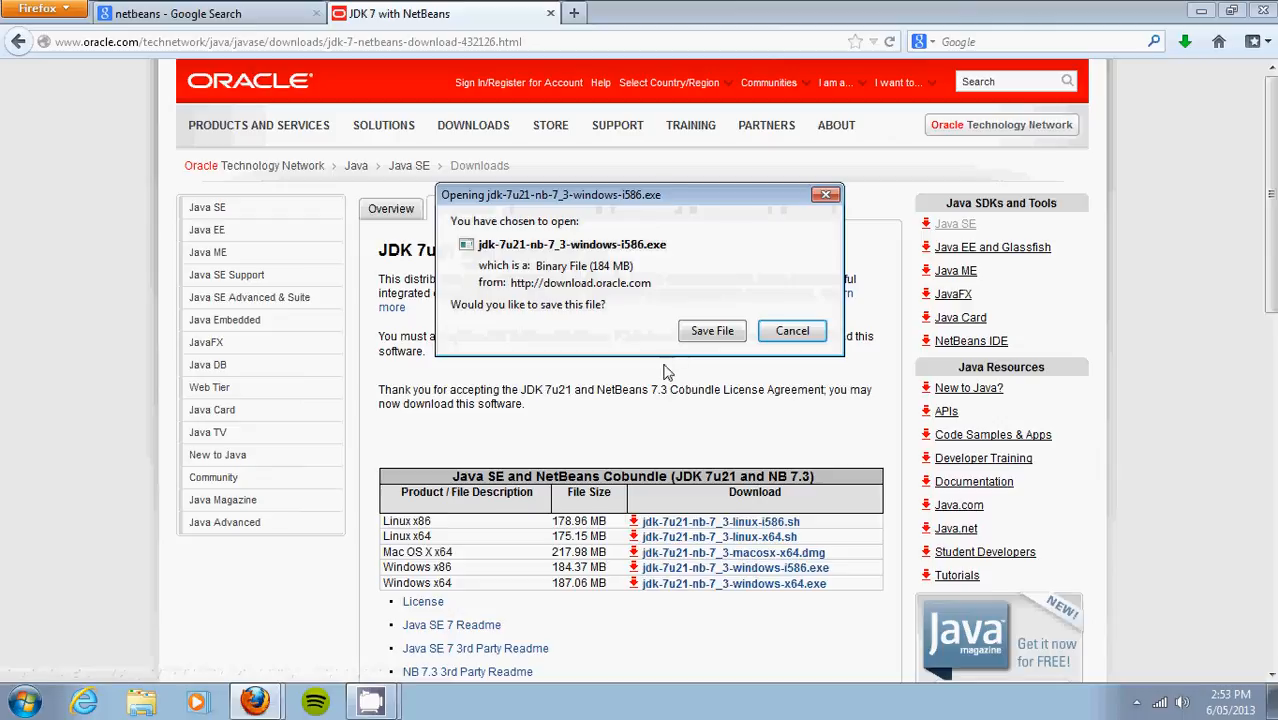
Step: Save jdk-7u21-nb-7_3-windows-i586.exe and select the finished 184 MB download in the Library
{"action": "left_click", "coordinate": [709, 332]}
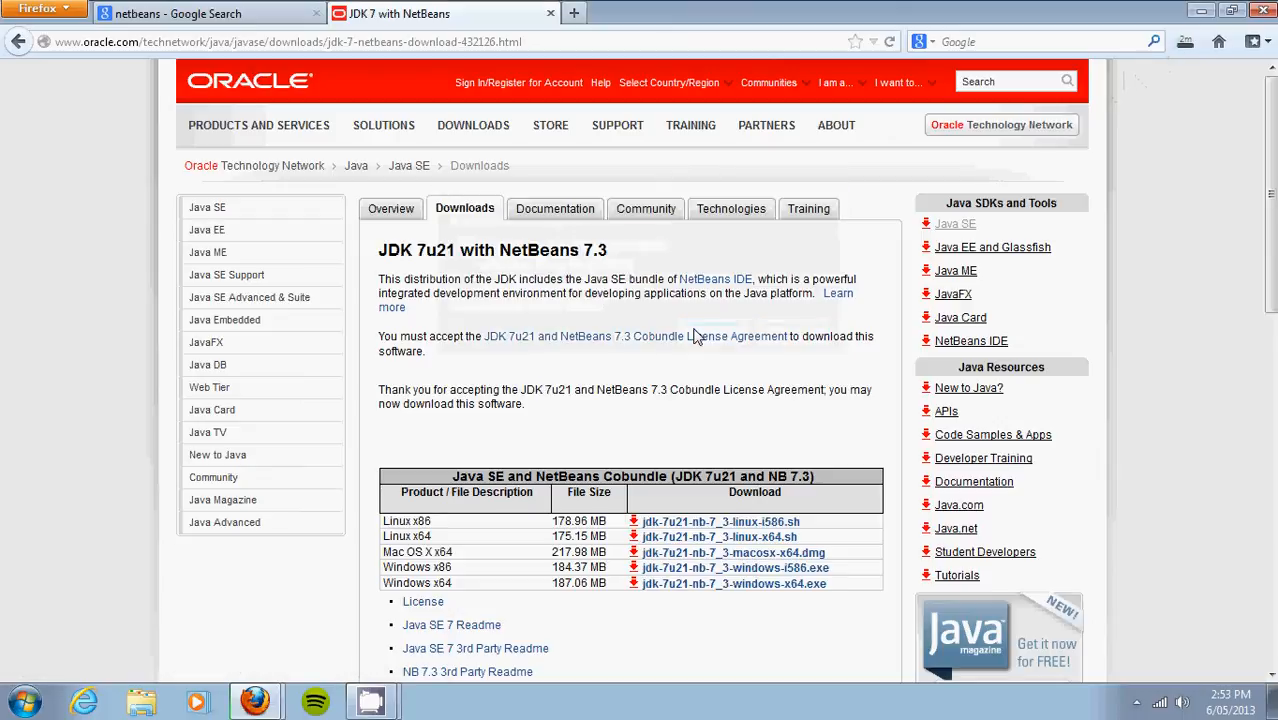
{"action": "left_click", "coordinate": [48, 9]}
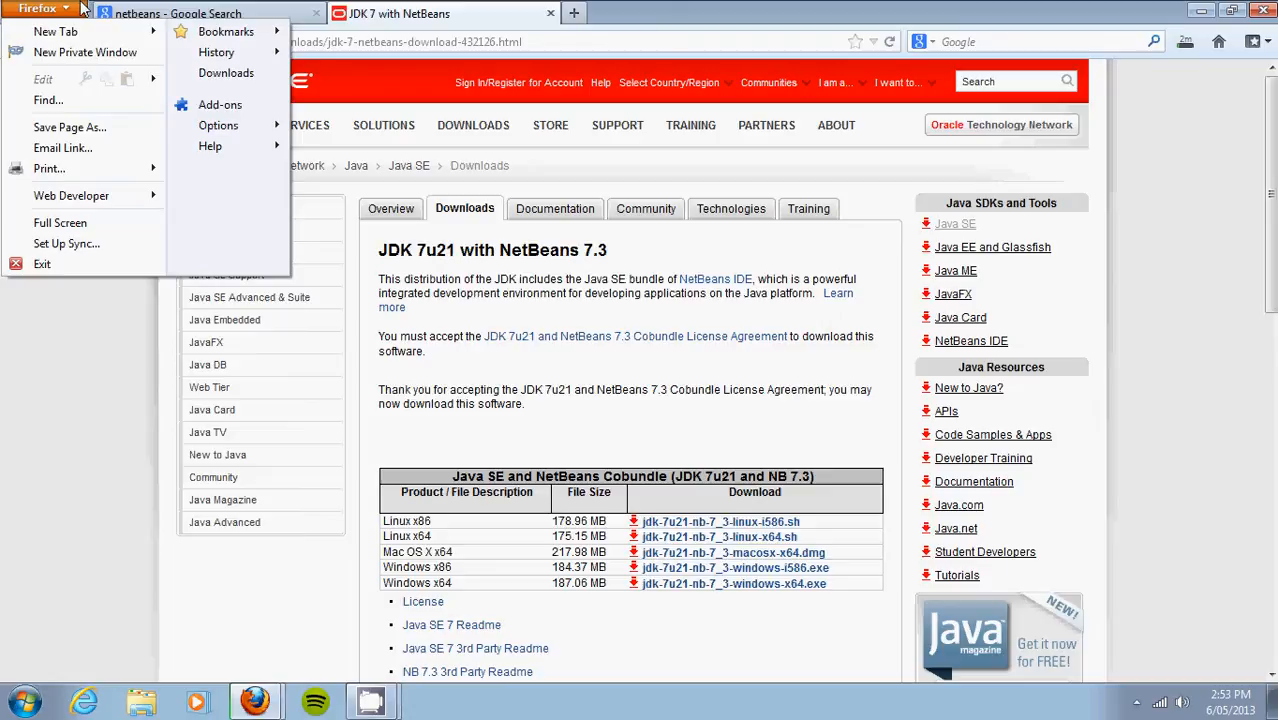
{"action": "left_click", "coordinate": [222, 75]}
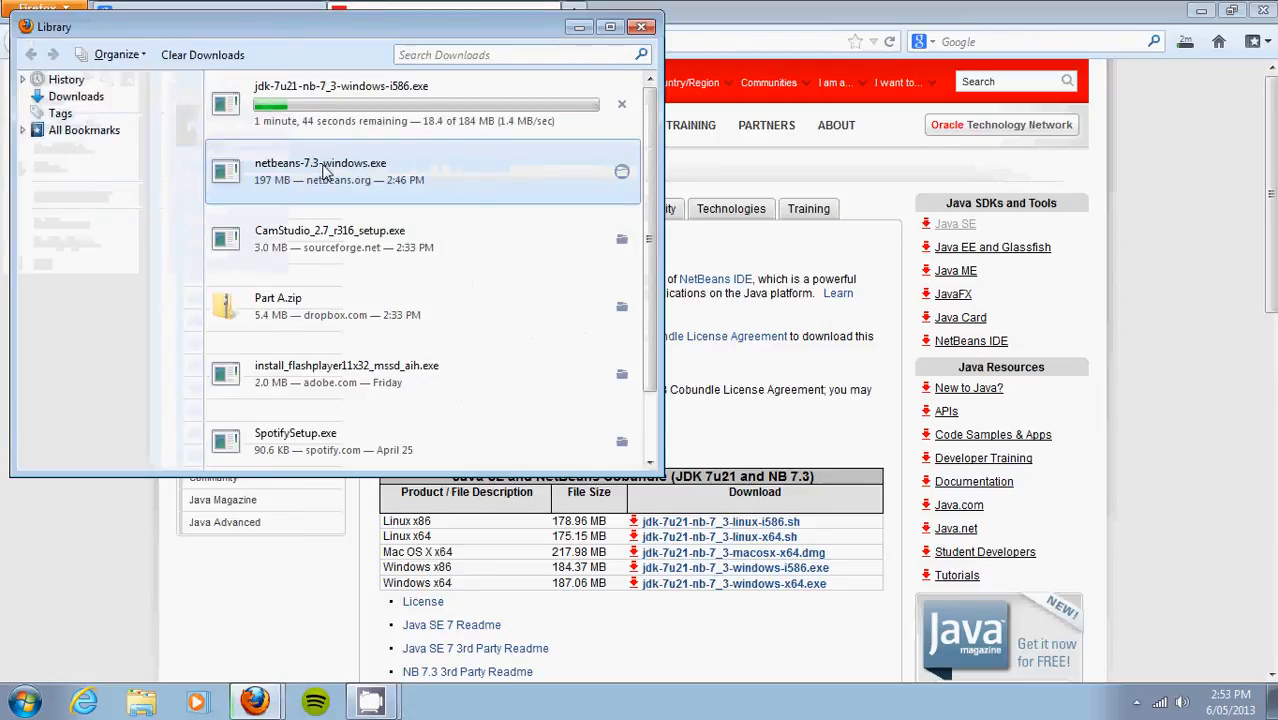
{"action": "mouse_move", "coordinate": [370, 702]}
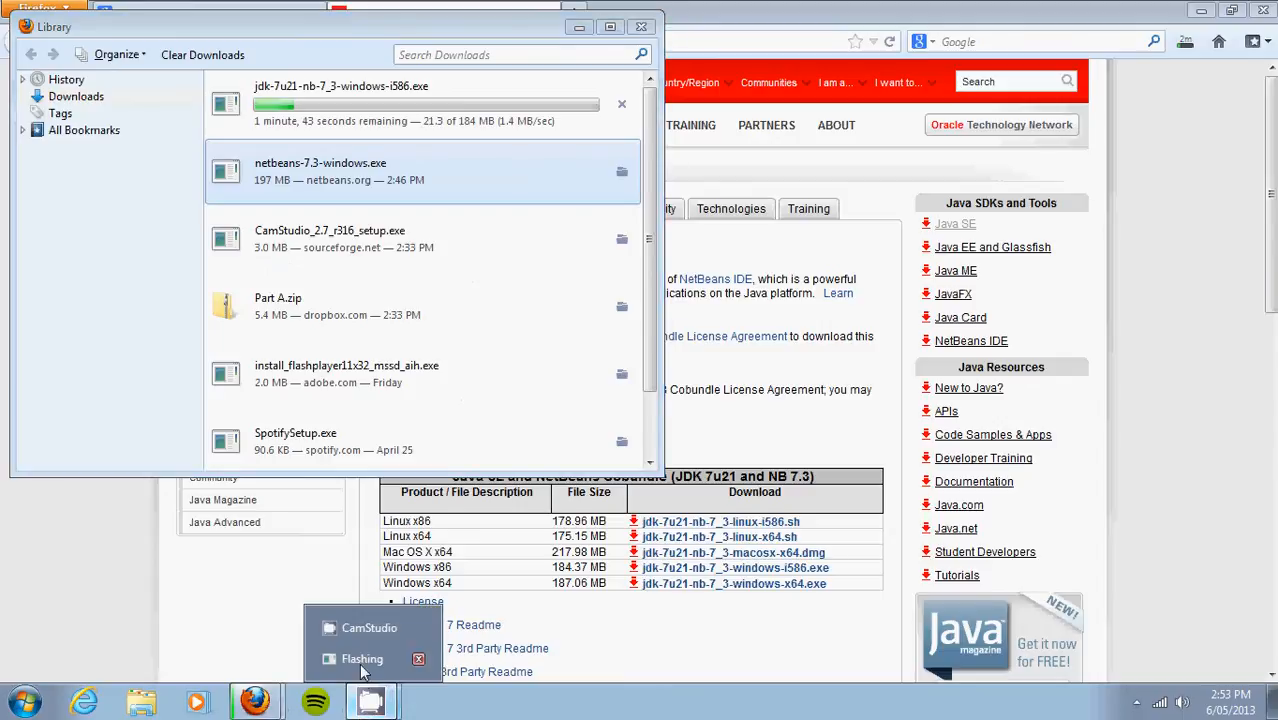
{"action": "left_click", "coordinate": [363, 631]}
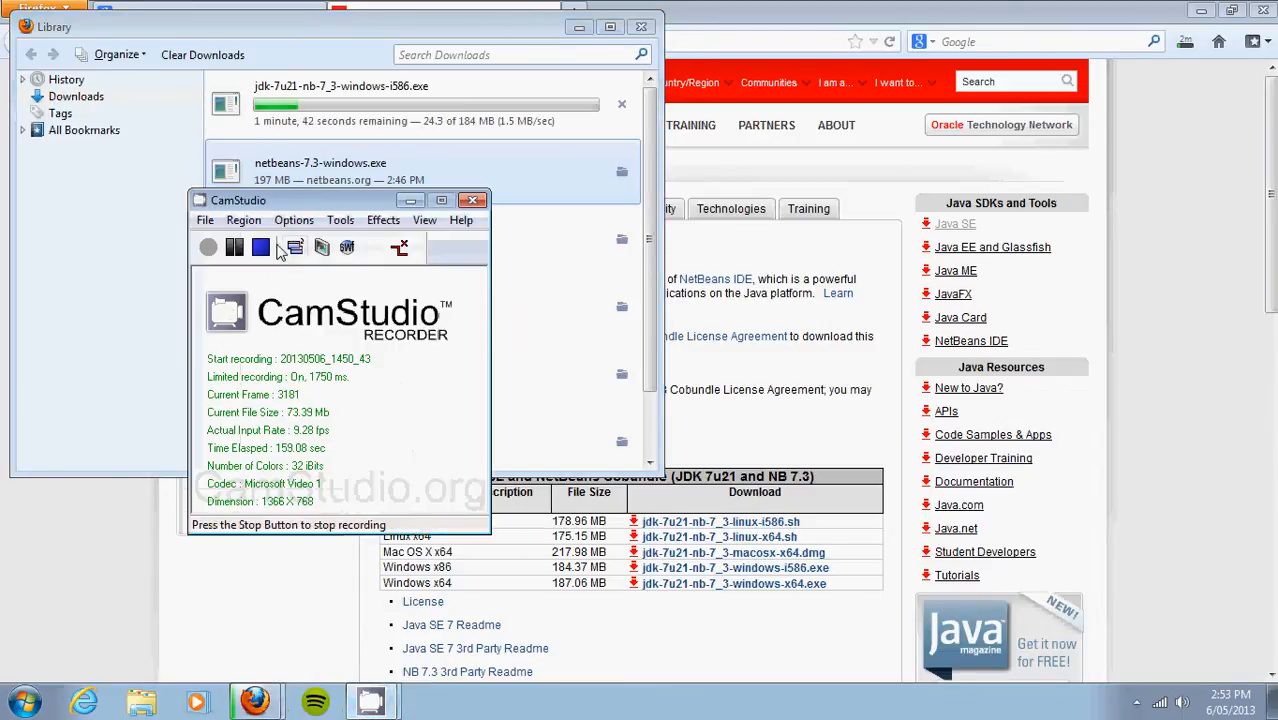
{"action": "left_click", "coordinate": [234, 247]}
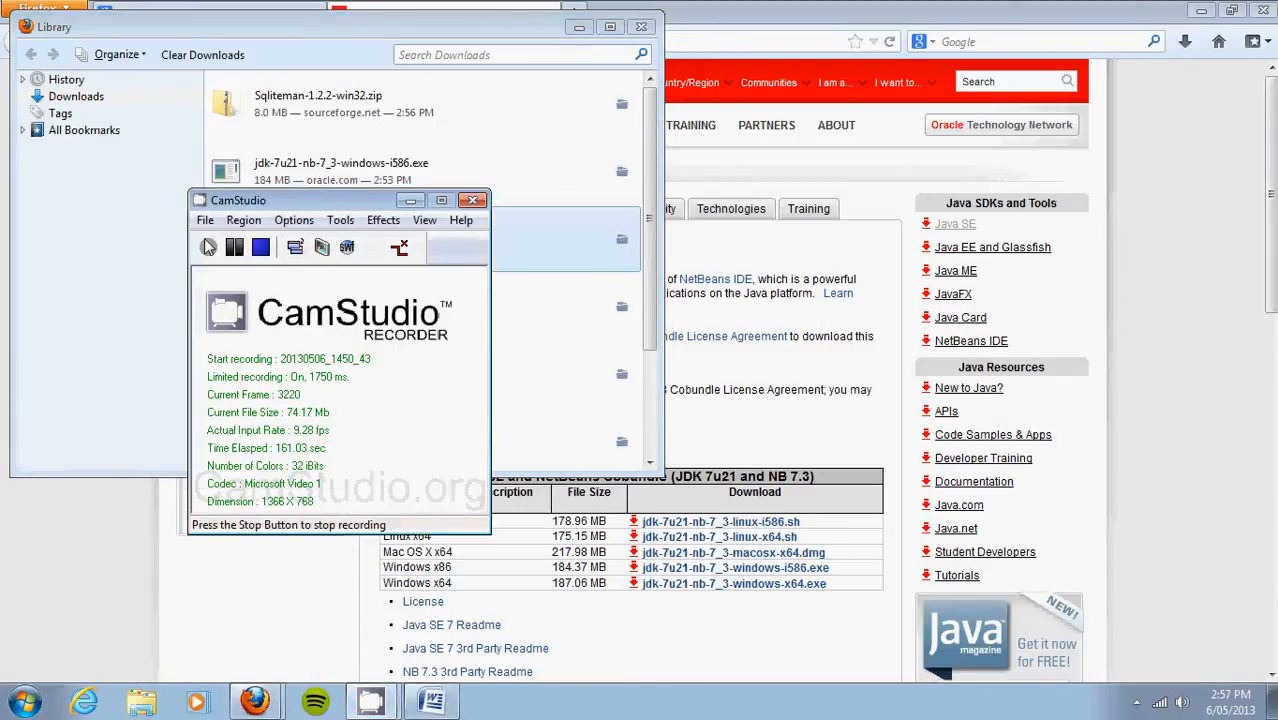
{"action": "left_click", "coordinate": [145, 250]}
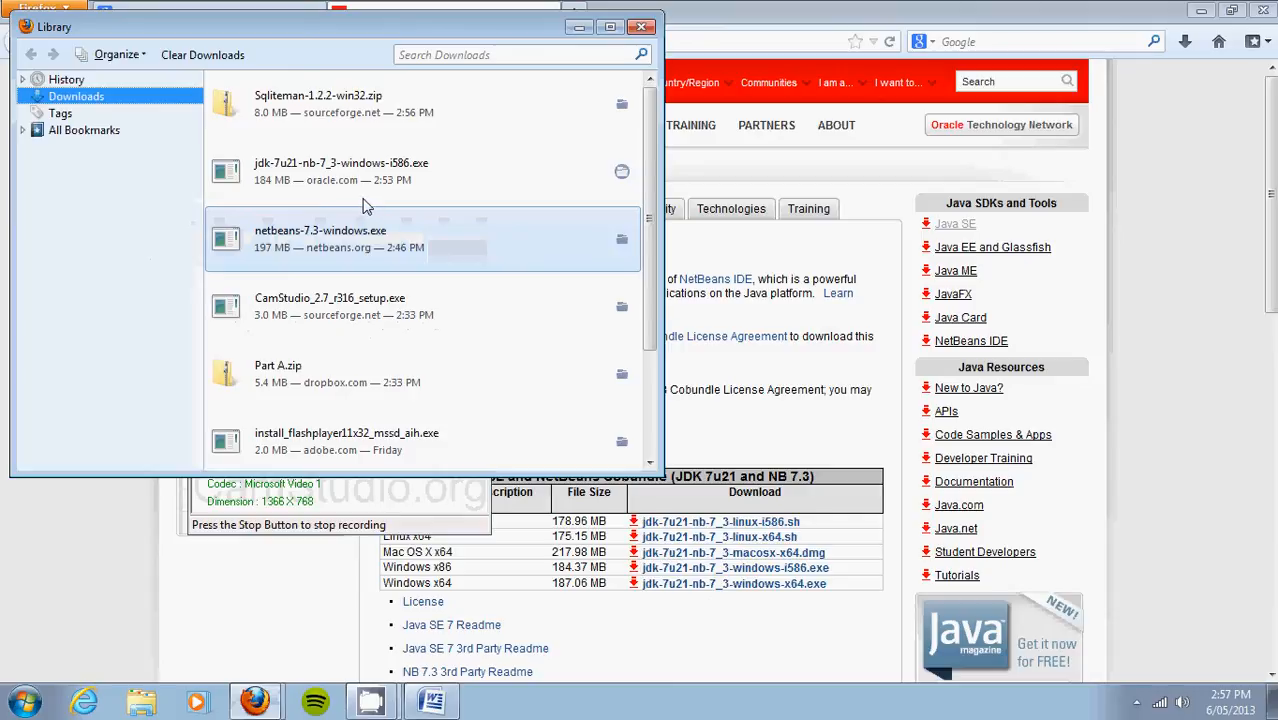
{"action": "left_click", "coordinate": [388, 176]}
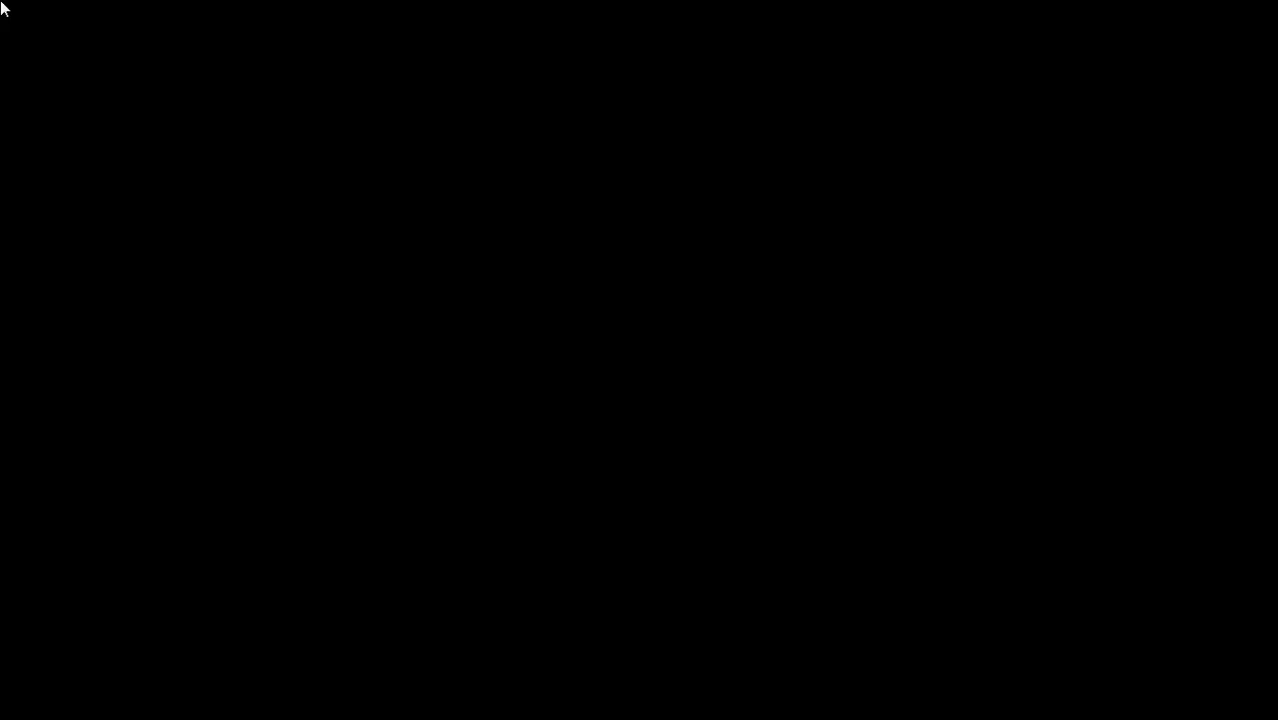
Step: Approve the User Account Control prompt so the JDK 7u21 and NetBeans 7.3 installer runs
{"action": "left_click", "coordinate": [732, 372]}
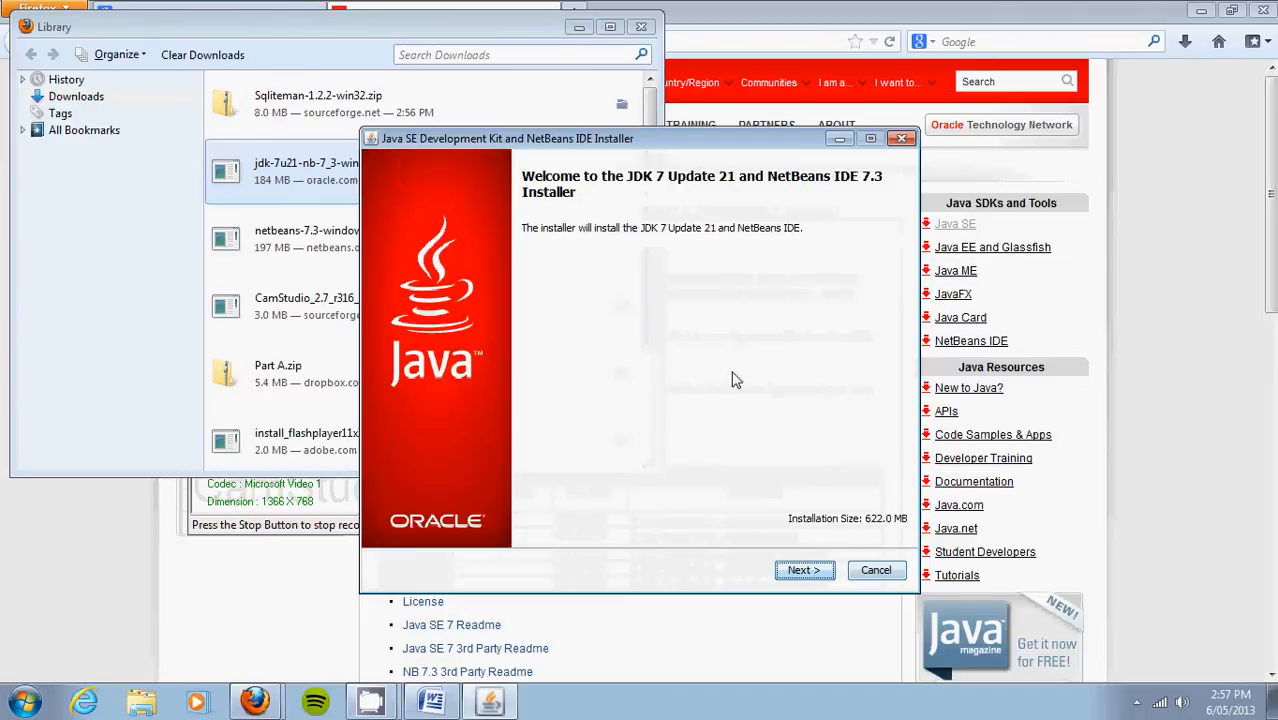
Step: Accept the JUnit license and the default JDK and NetBeans installation folders
{"action": "left_click", "coordinate": [815, 575]}
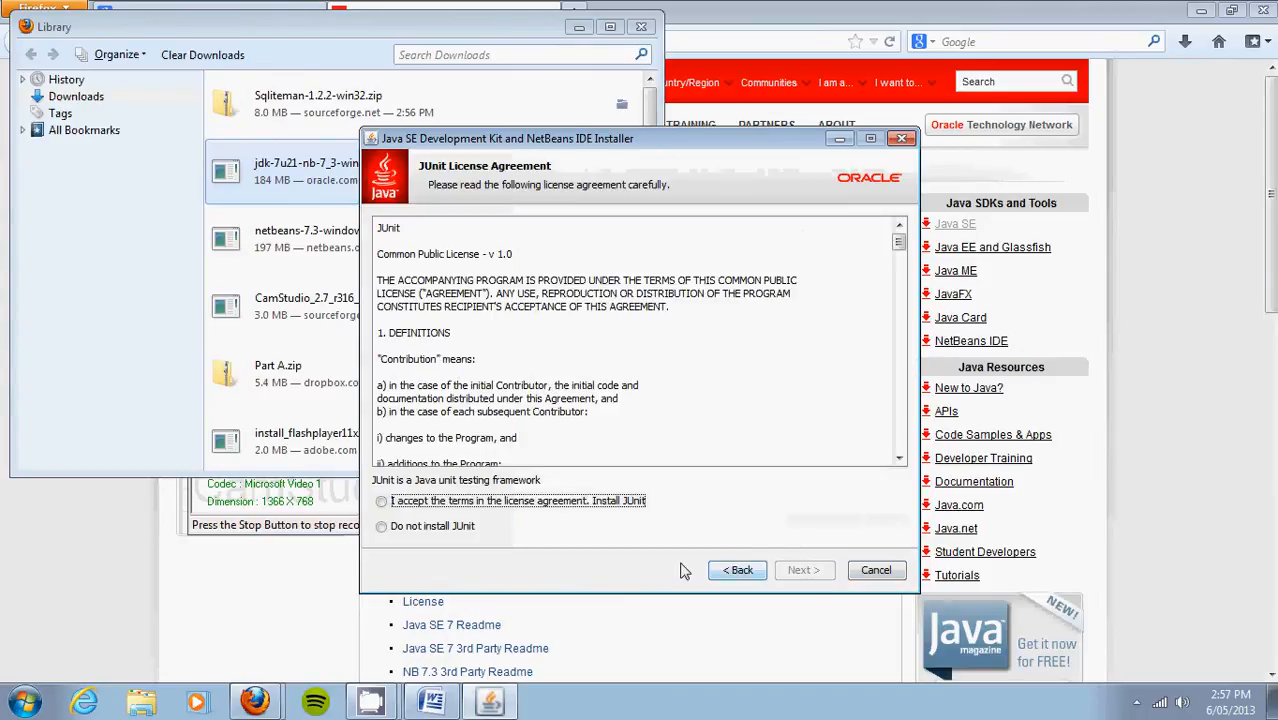
{"action": "left_click", "coordinate": [477, 501]}
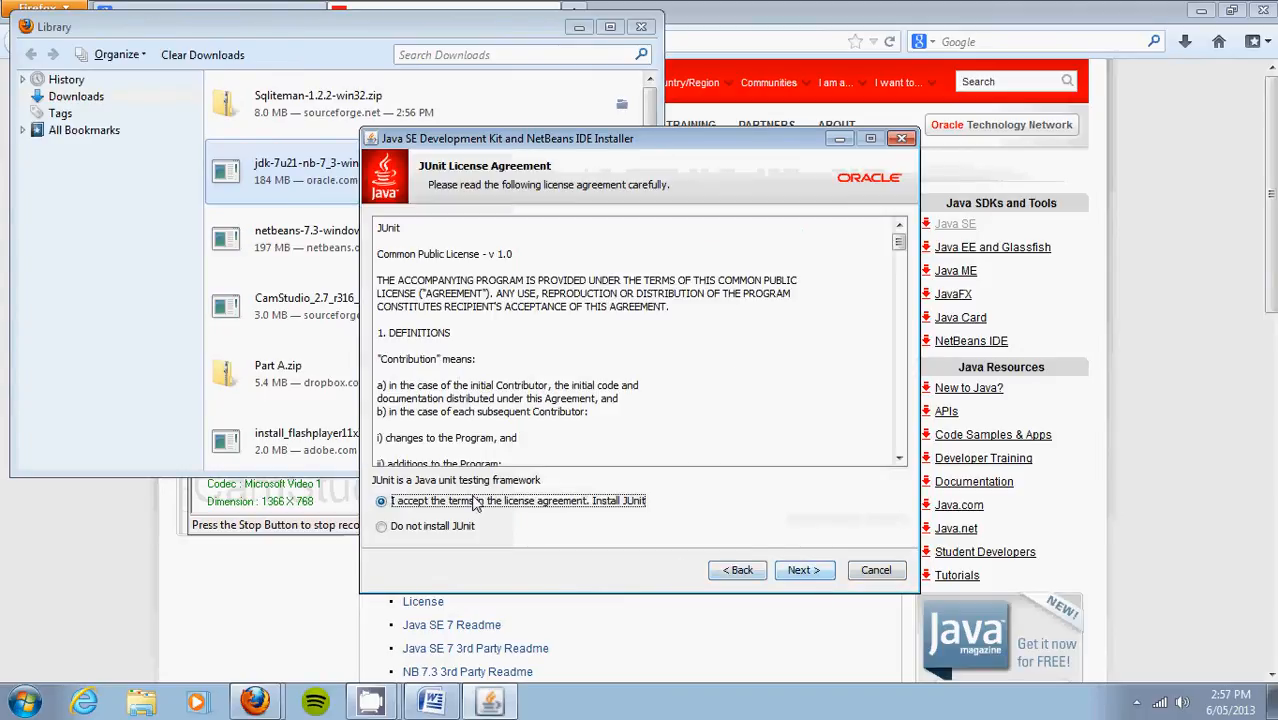
{"action": "left_click", "coordinate": [796, 580]}
{"action": "left_click", "coordinate": [797, 576]}
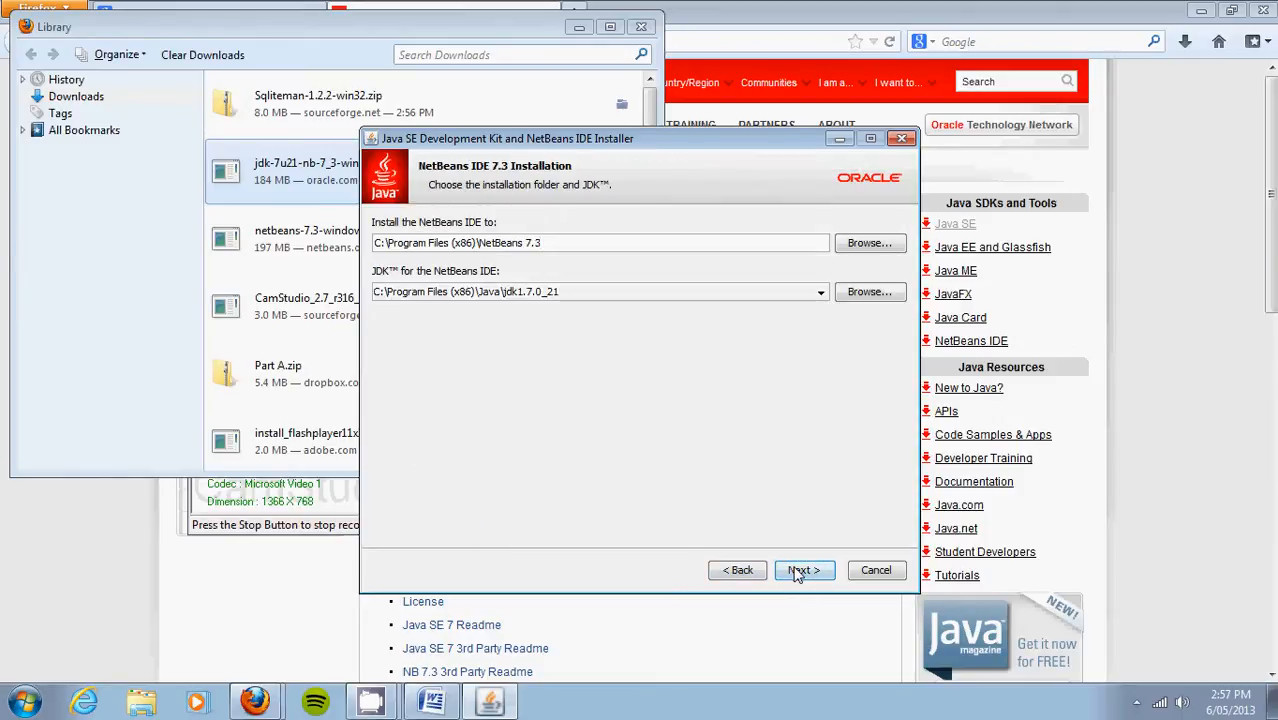
{"action": "left_click", "coordinate": [797, 572]}
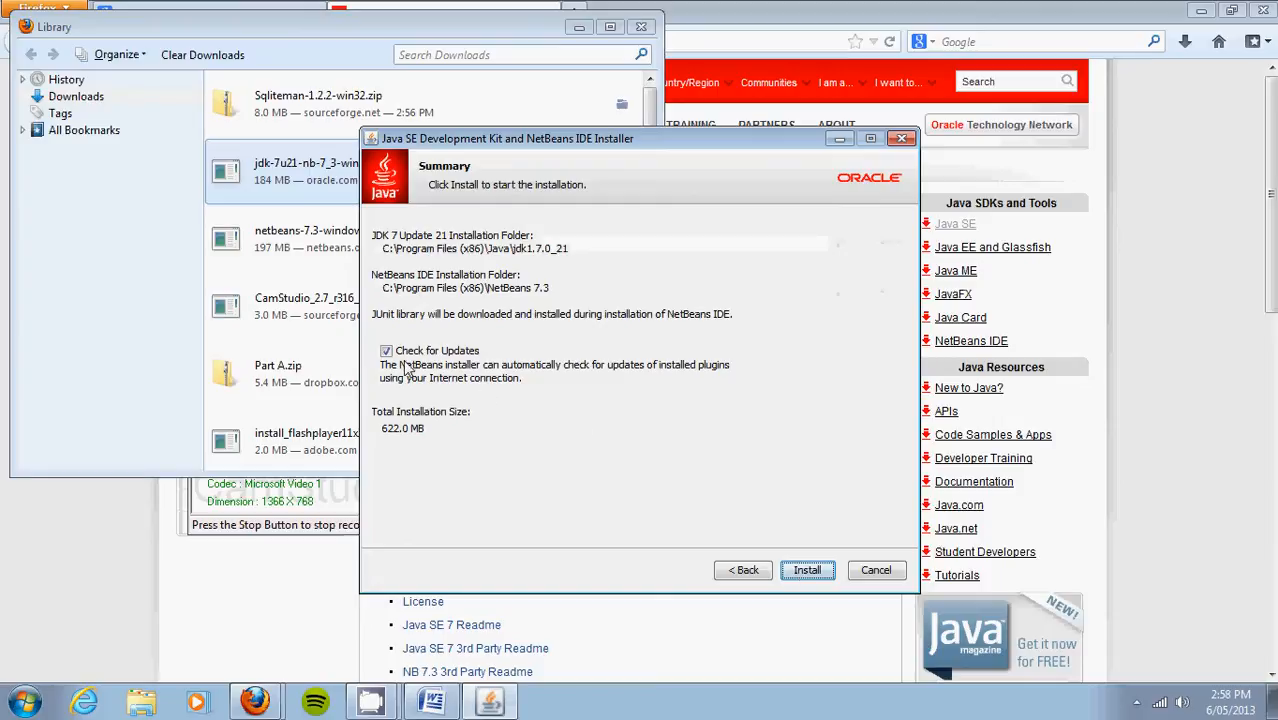
Step: Turn off 'Check for Updates' and install JDK 7 Update 21 with NetBeans IDE 7.3
{"action": "left_click", "coordinate": [387, 352]}
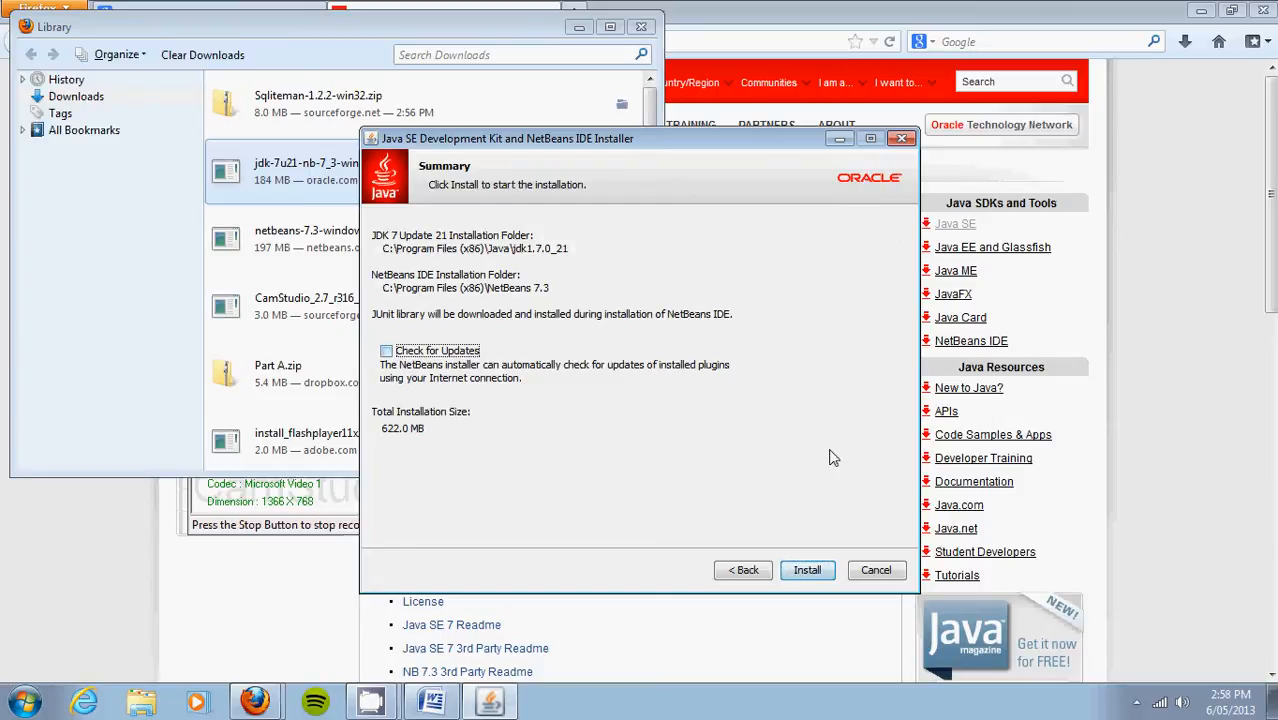
{"action": "left_click", "coordinate": [804, 575]}
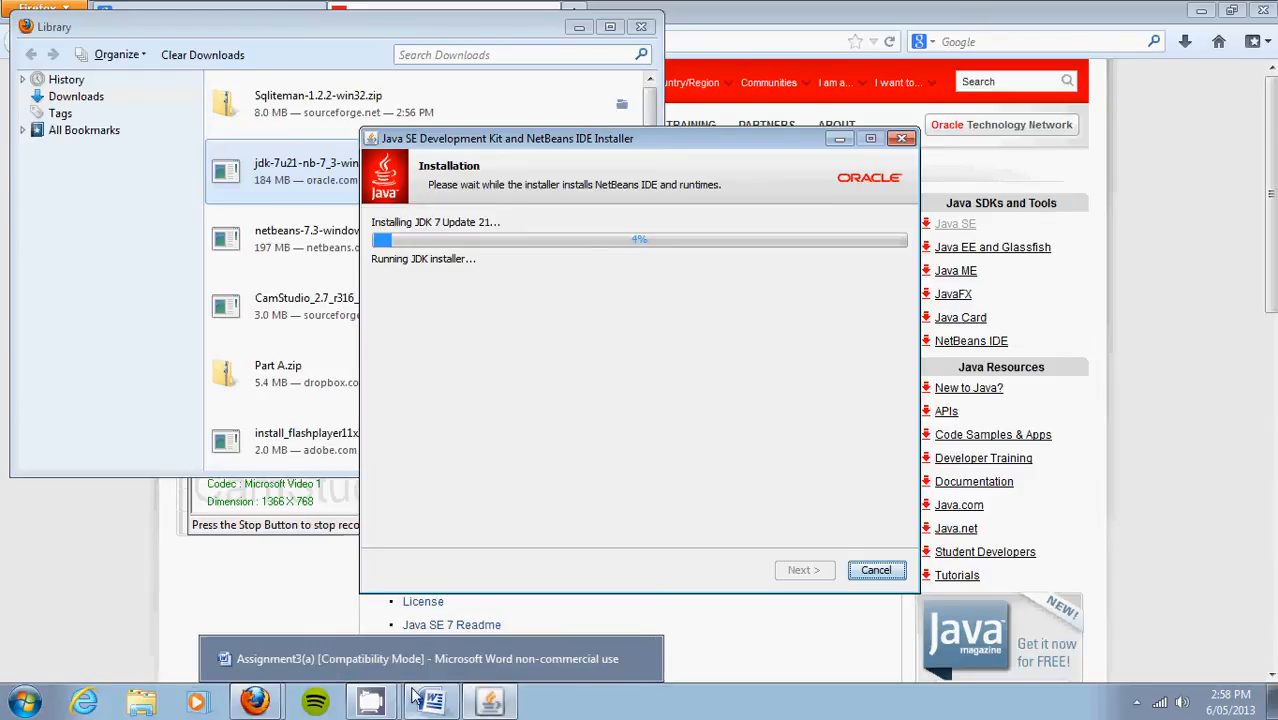
{"action": "mouse_move", "coordinate": [381, 703]}
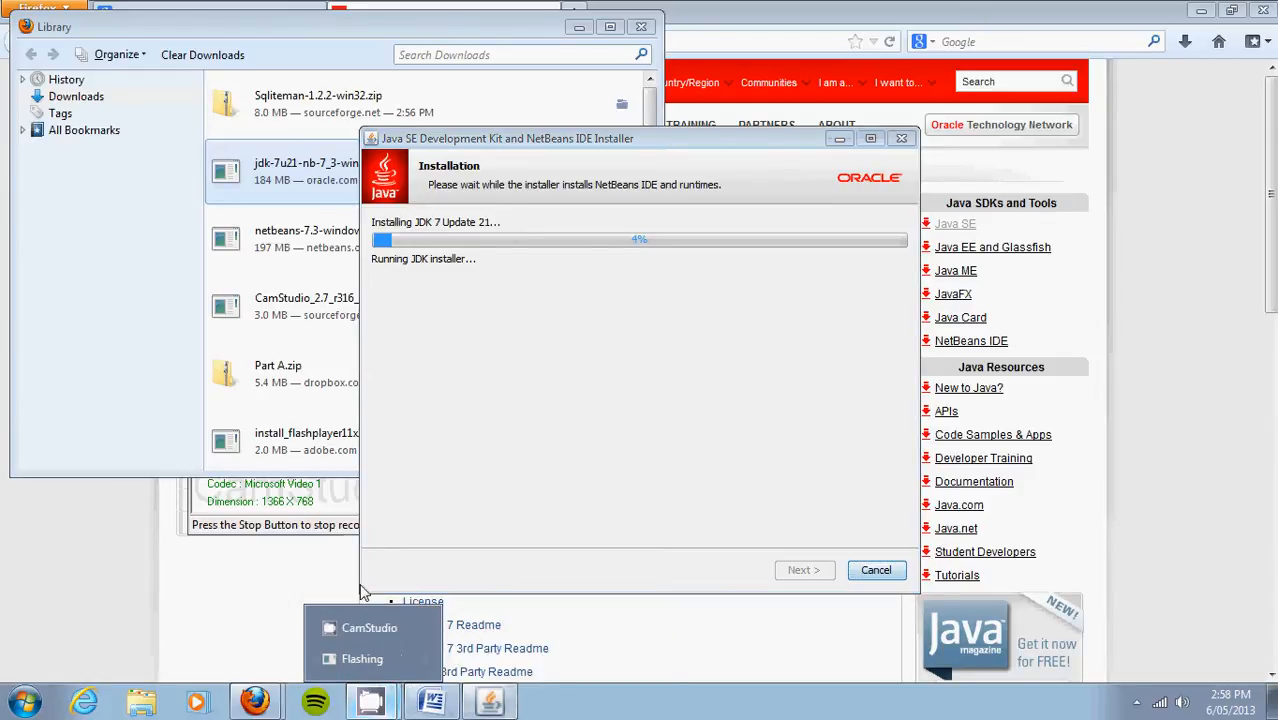
{"action": "left_click", "coordinate": [338, 632]}
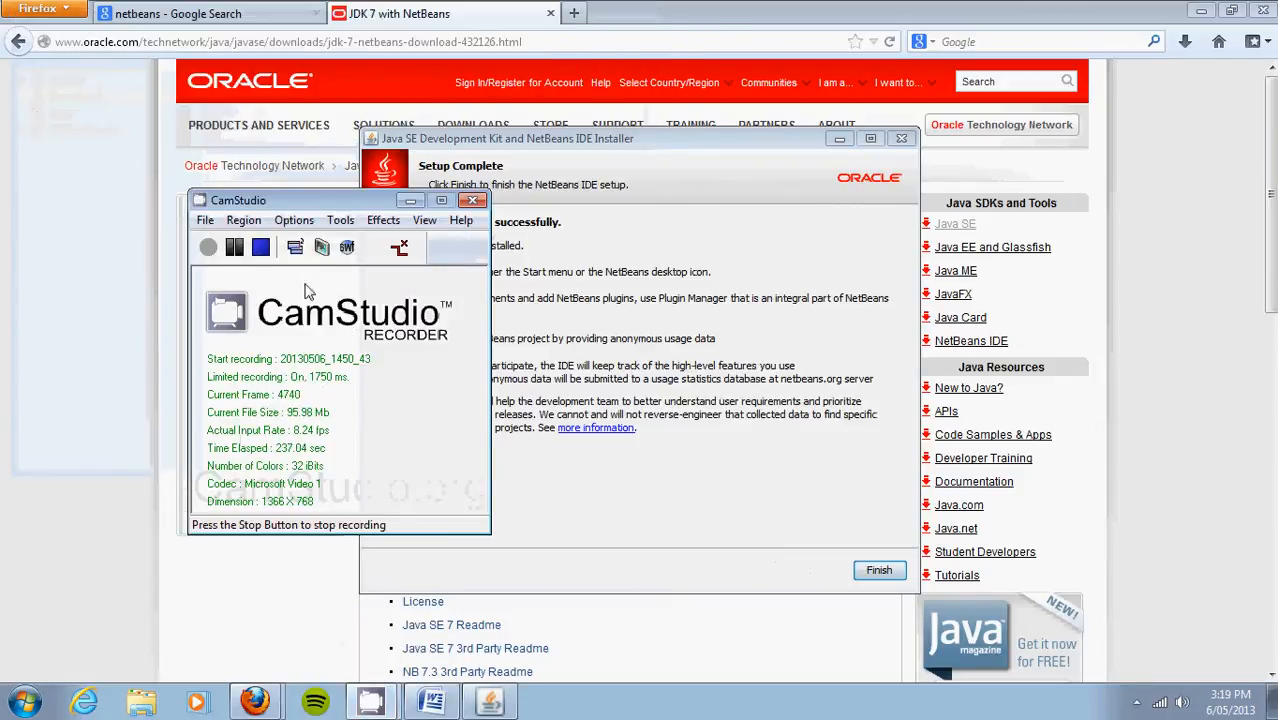
Step: Decline contributing anonymous usage data and finish the installer
{"action": "left_click", "coordinate": [732, 423]}
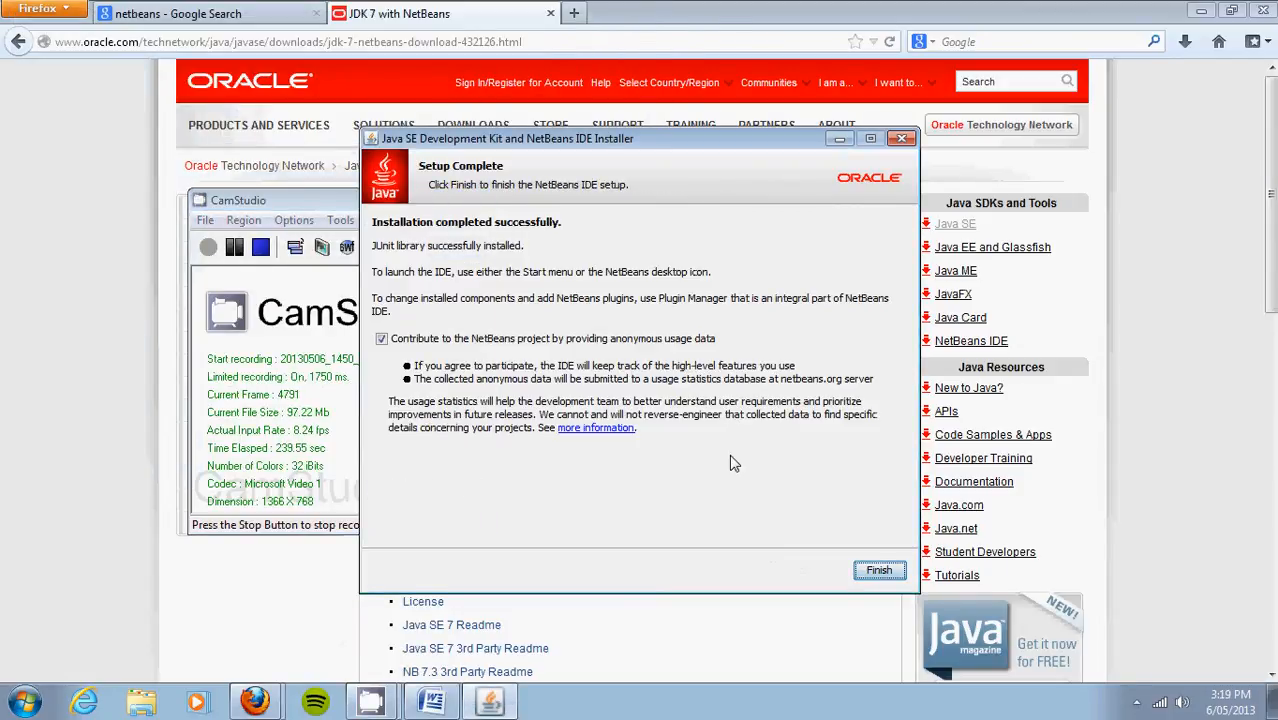
{"action": "left_click", "coordinate": [381, 340]}
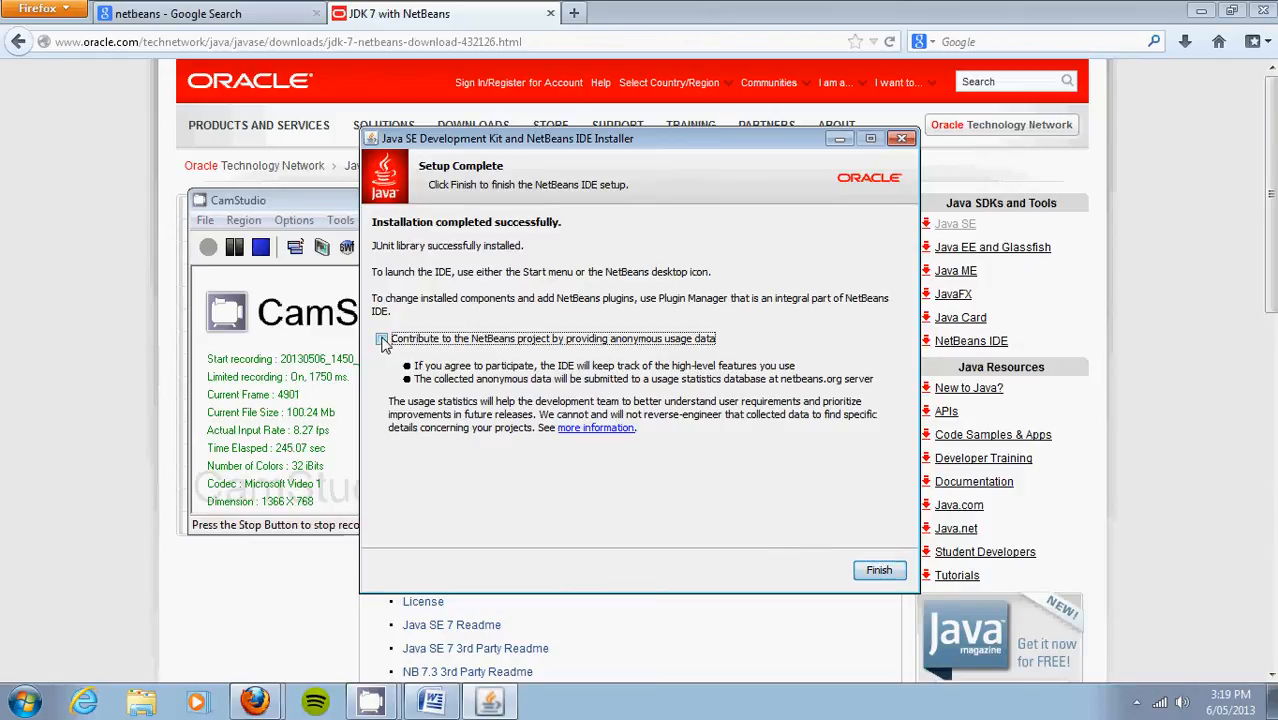
{"action": "left_click", "coordinate": [880, 572]}
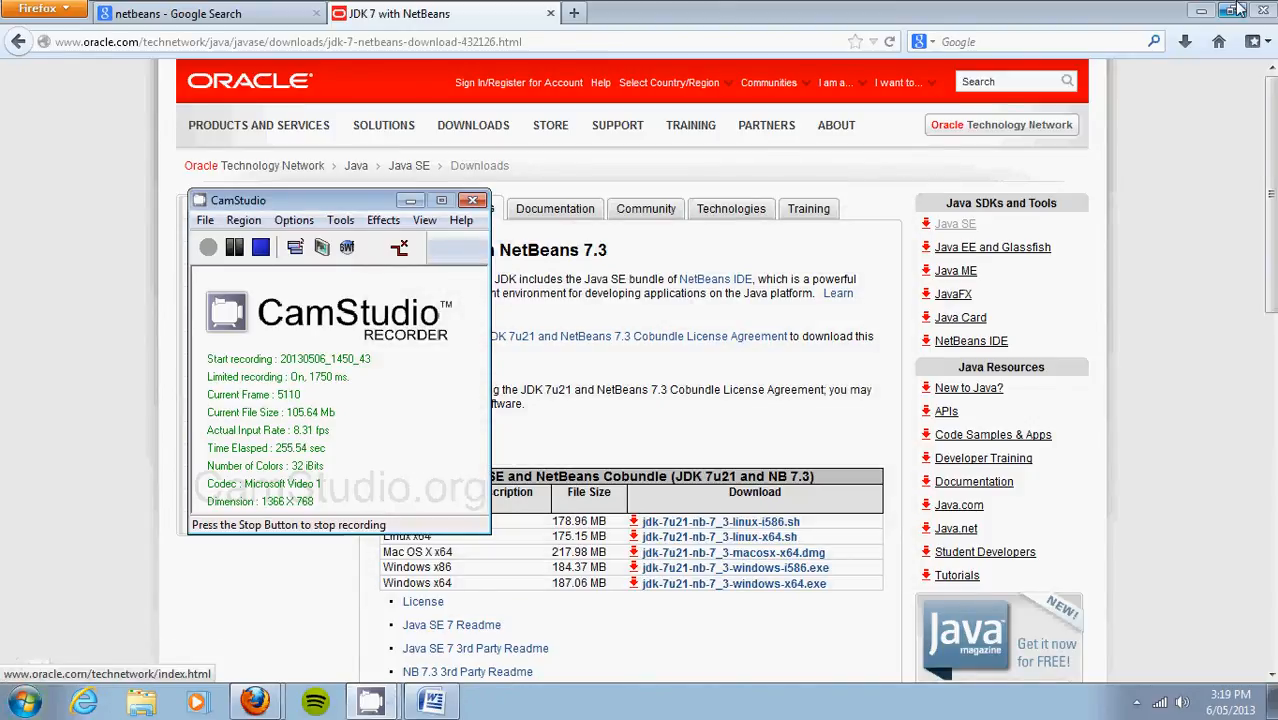
Step: Minimize Firefox and close the downloads Library window
{"action": "left_click", "coordinate": [1201, 10]}
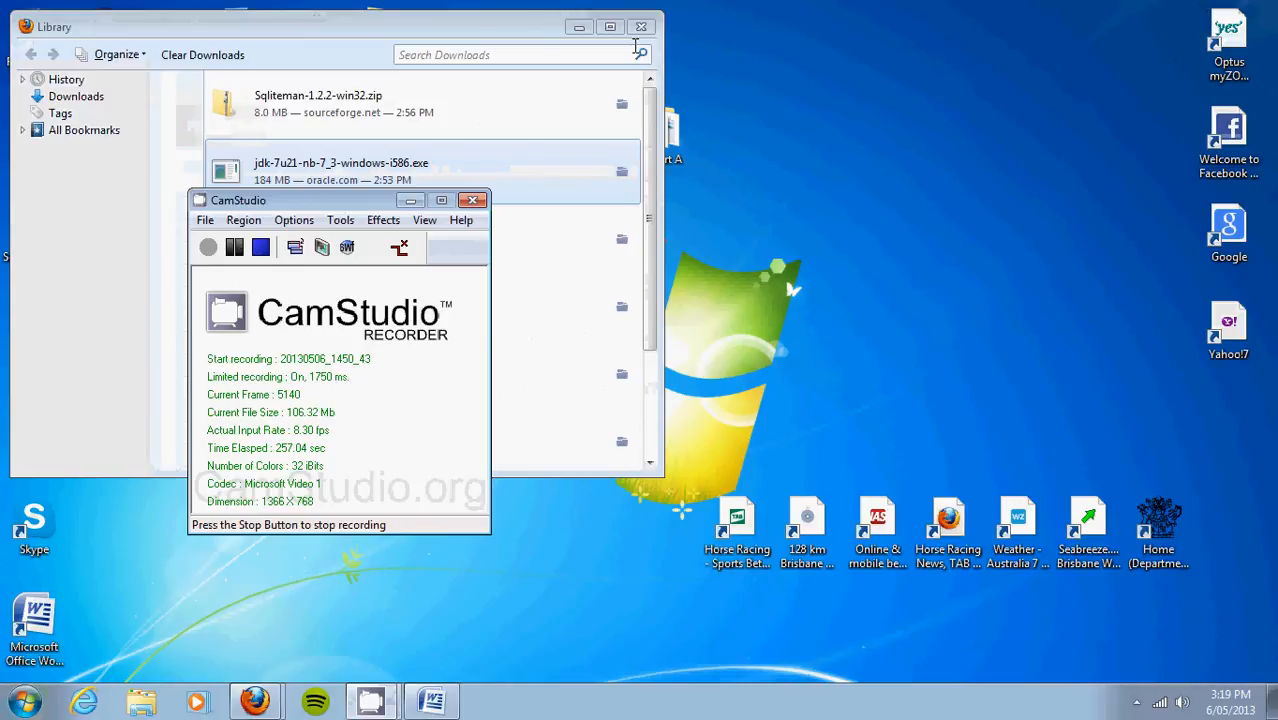
{"action": "left_click", "coordinate": [652, 27]}
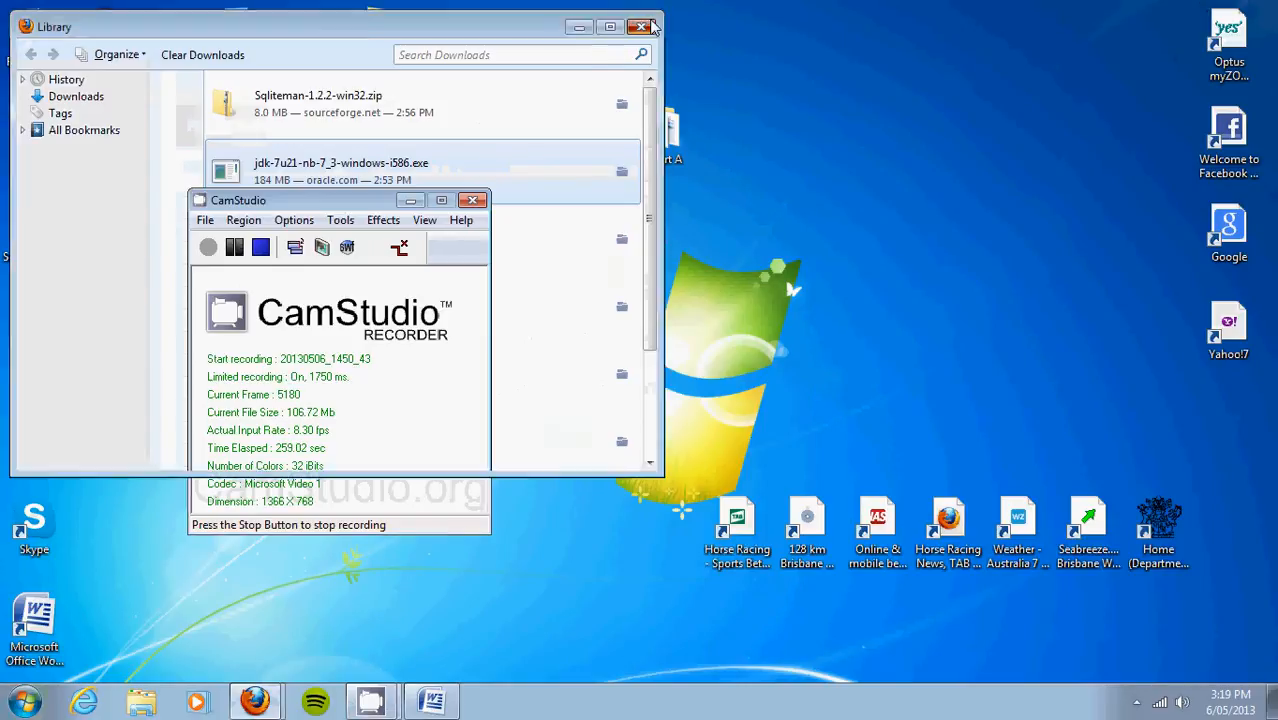
{"action": "left_click", "coordinate": [652, 27]}
Step: Launch NetBeans IDE 7.3 by searching 'netbeans' in the Start menu
{"action": "left_click", "coordinate": [22, 704]}
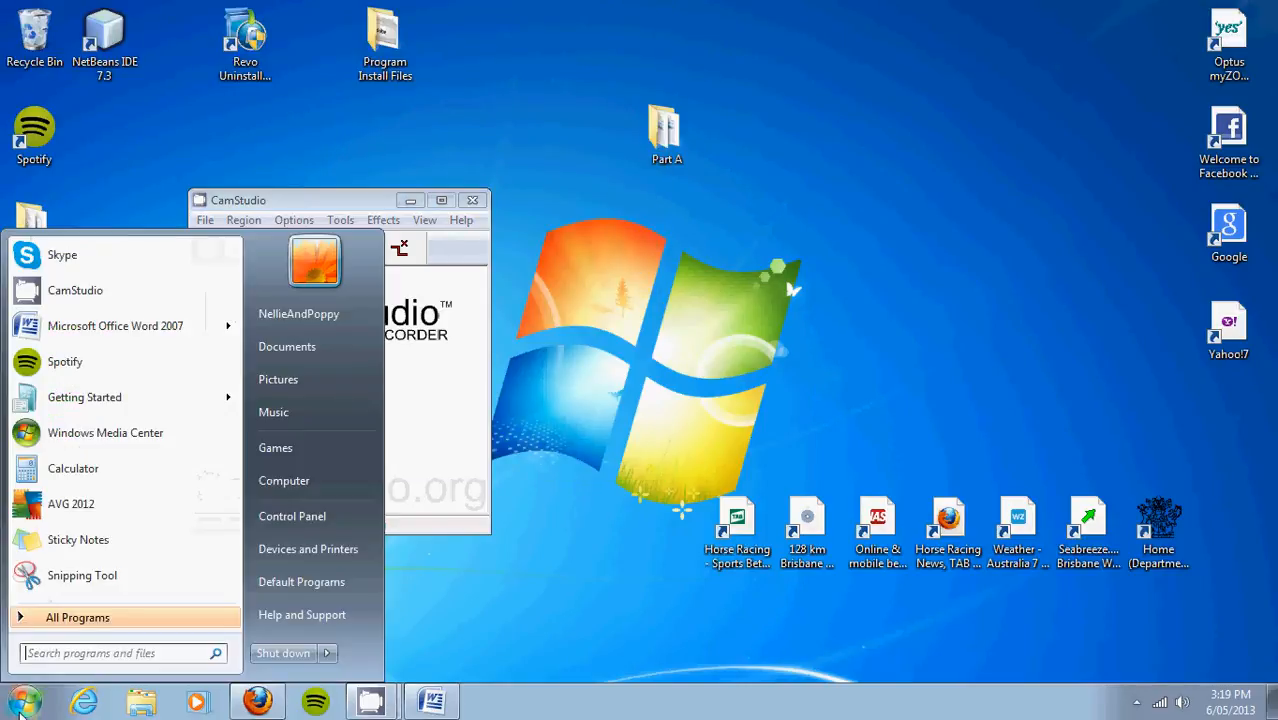
{"action": "left_click", "coordinate": [109, 650]}
{"action": "type", "text": "net"}
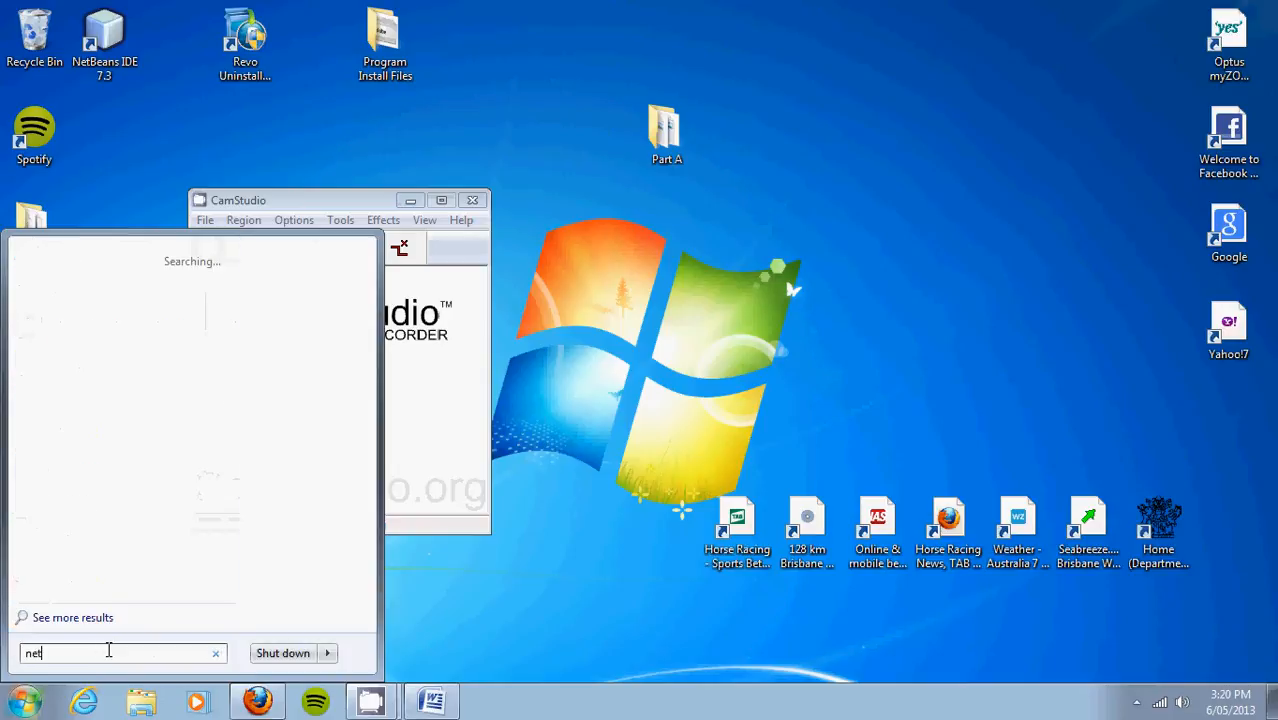
{"action": "type", "text": "beans"}
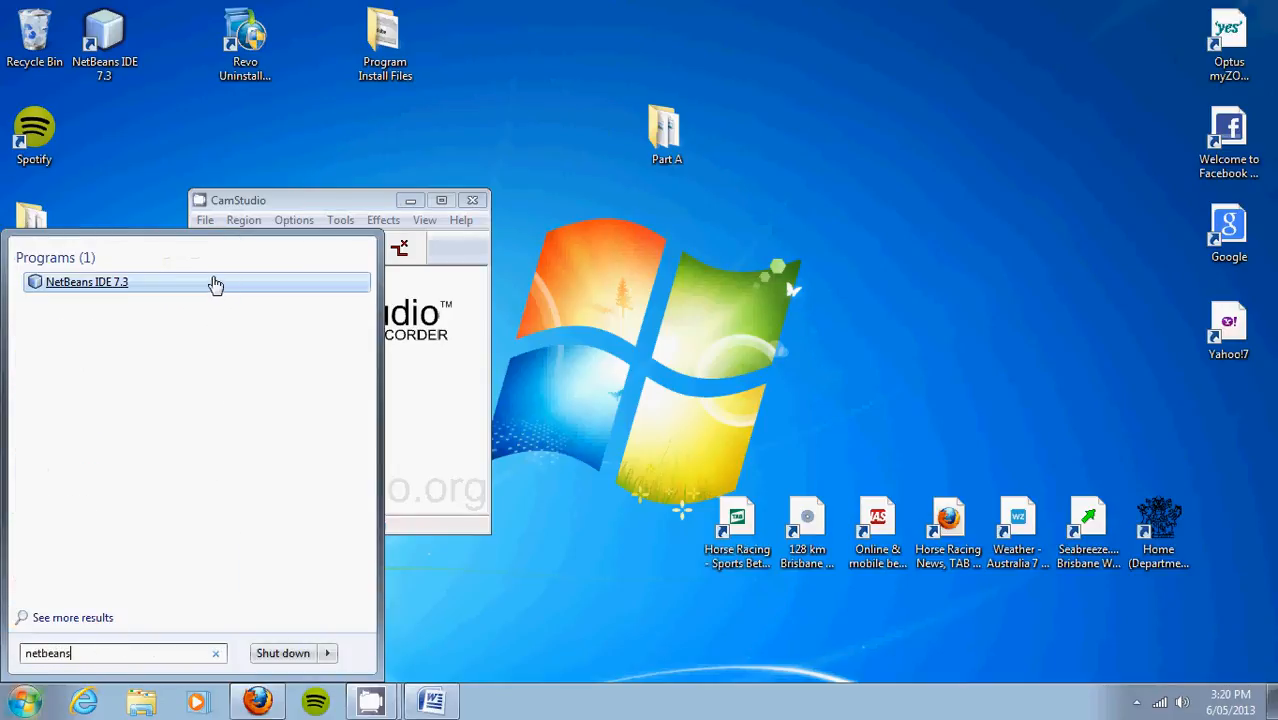
{"action": "left_click", "coordinate": [110, 287]}
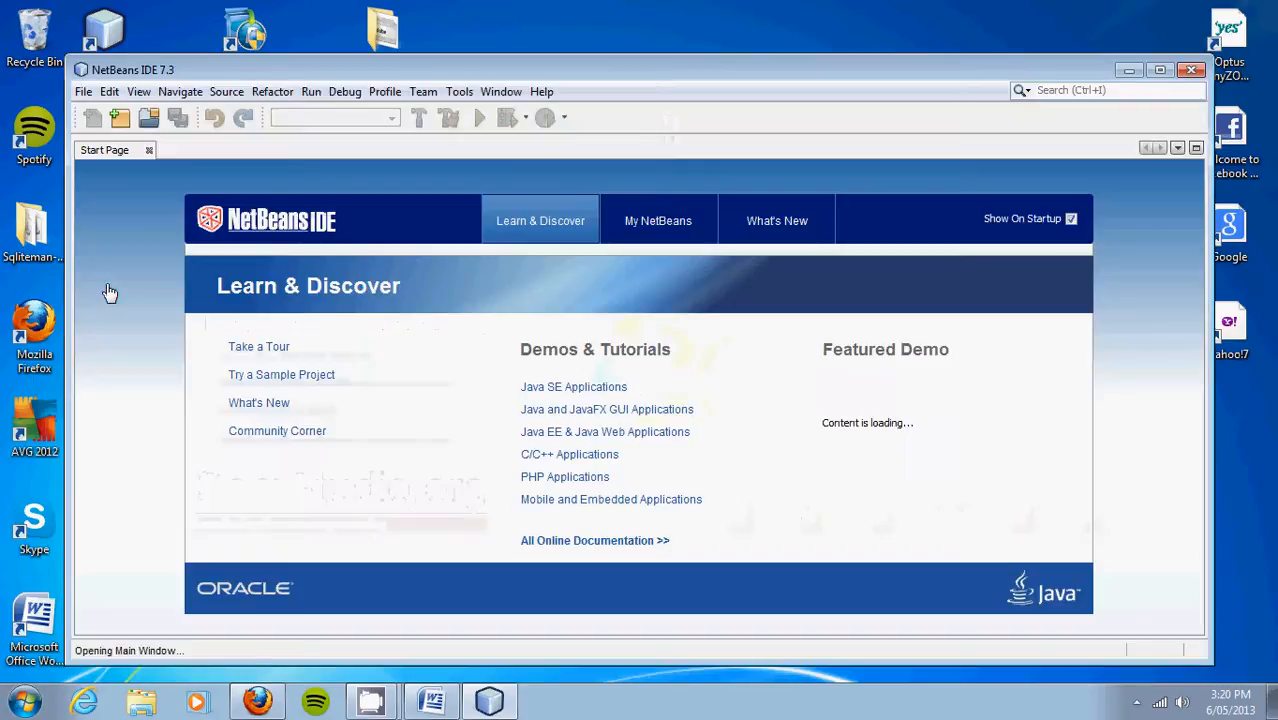
Step: Maximize the NetBeans IDE 7.3 window, then minimize it to show the desktop
{"action": "double_click", "coordinate": [320, 69]}
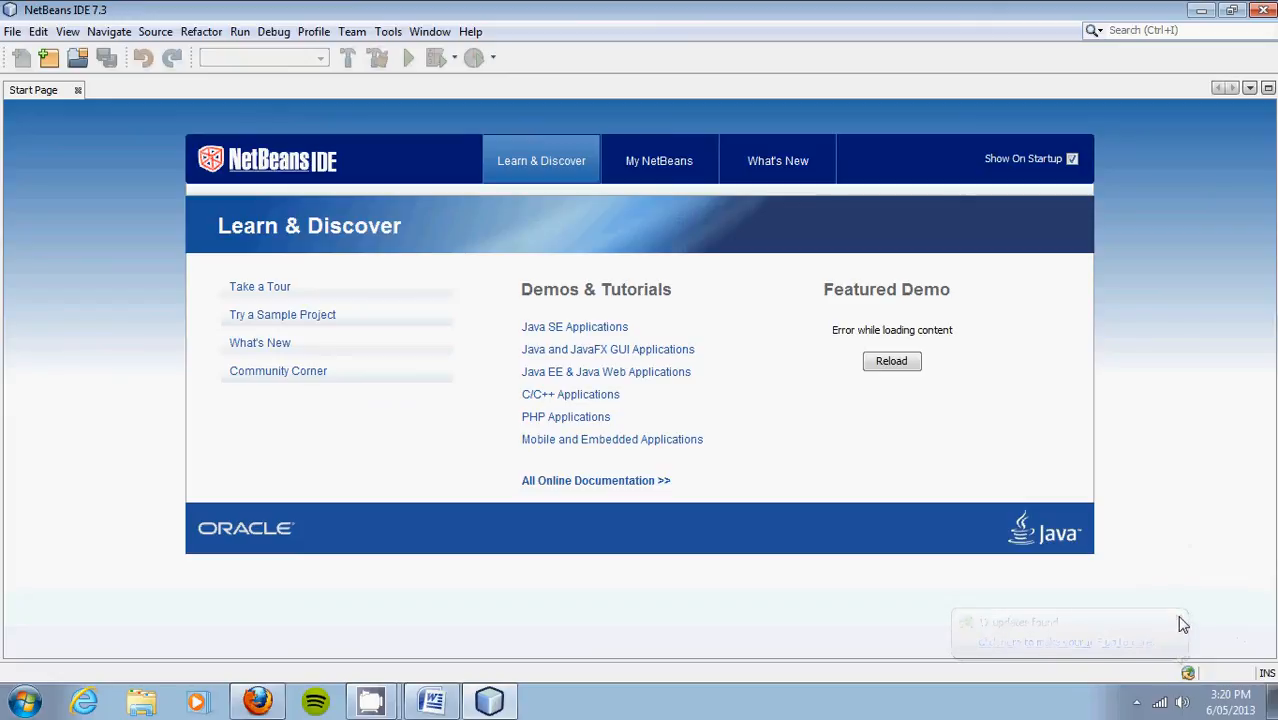
{"action": "left_click", "coordinate": [1201, 10]}
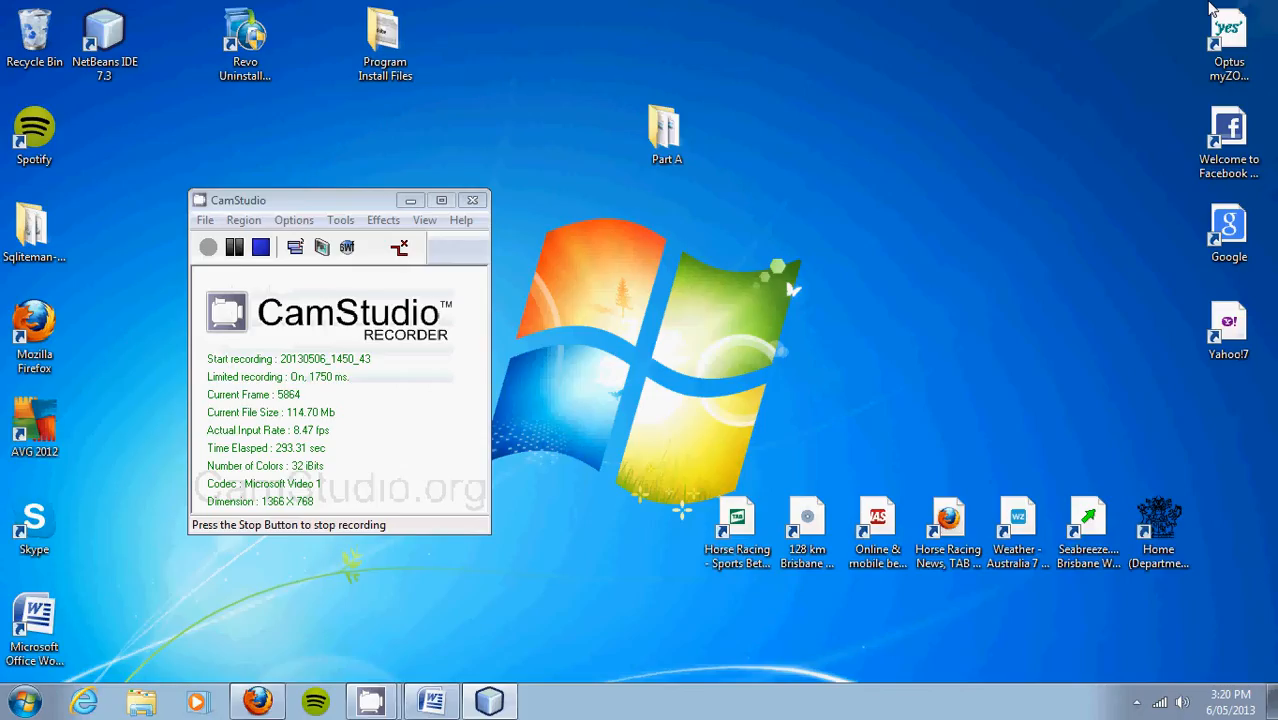
Step: Browse into Part A and its Assignment3 folder in Explorer, then return to NetBeans
{"action": "double_click", "coordinate": [686, 136]}
{"action": "double_click", "coordinate": [207, 126]}
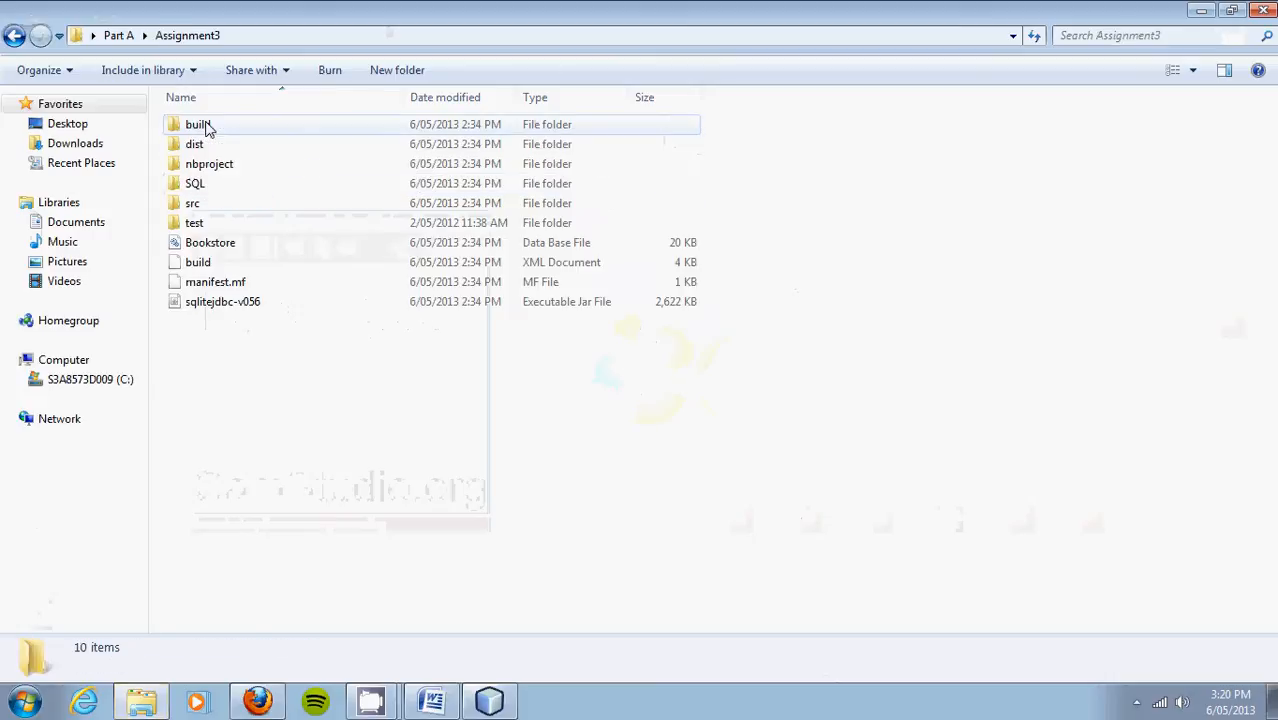
{"action": "left_click", "coordinate": [14, 35]}
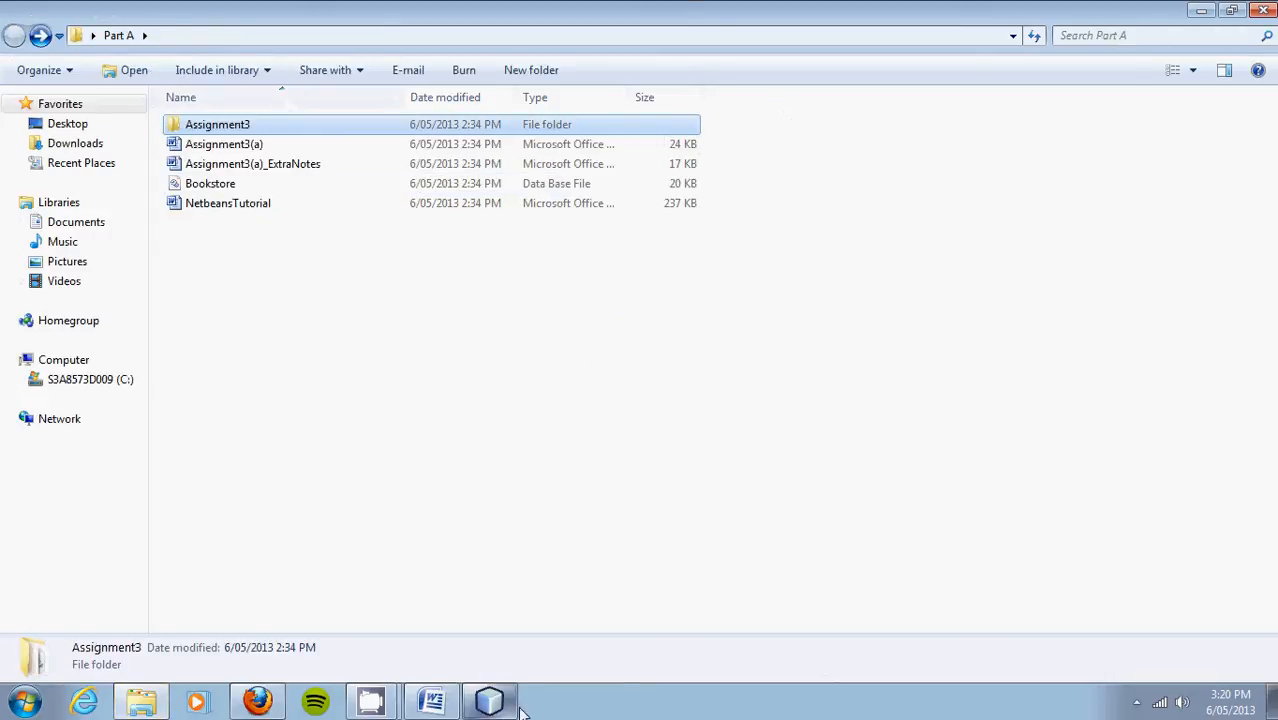
{"action": "left_click", "coordinate": [489, 700]}
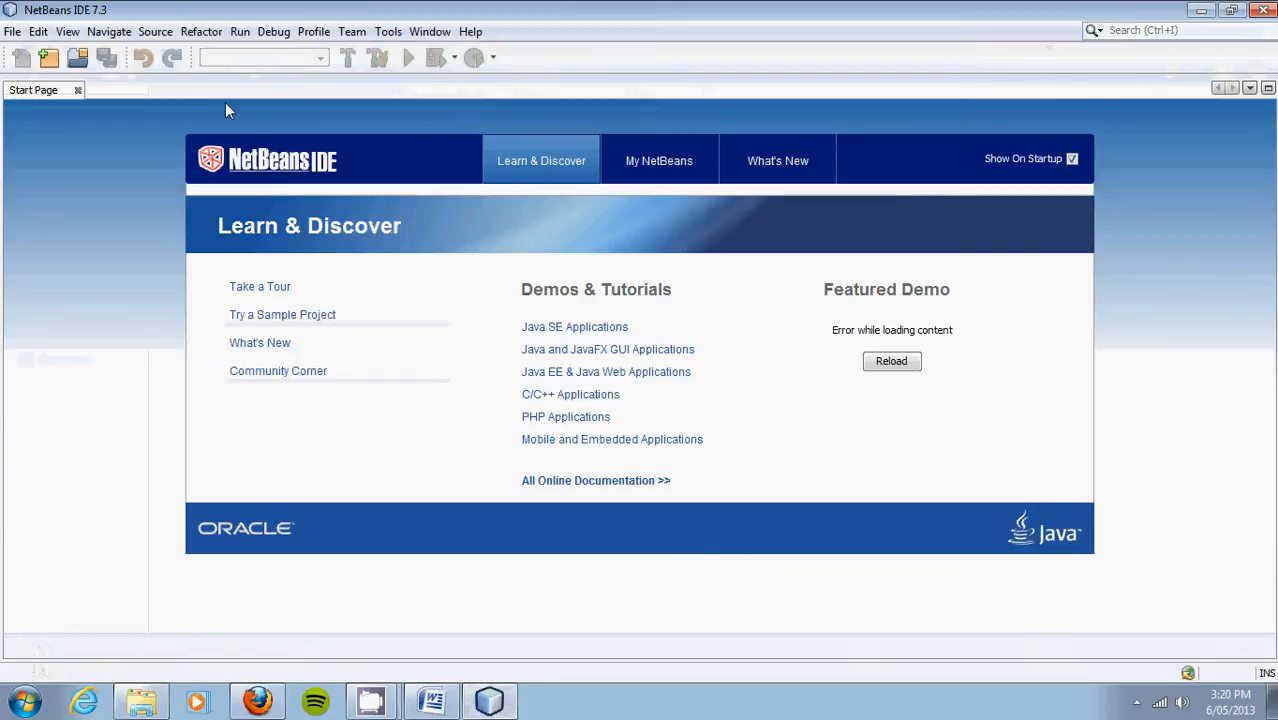
Step: Open the Assignment3 project from Desktop > Part A with File > Open Project
{"action": "left_click", "coordinate": [12, 31]}
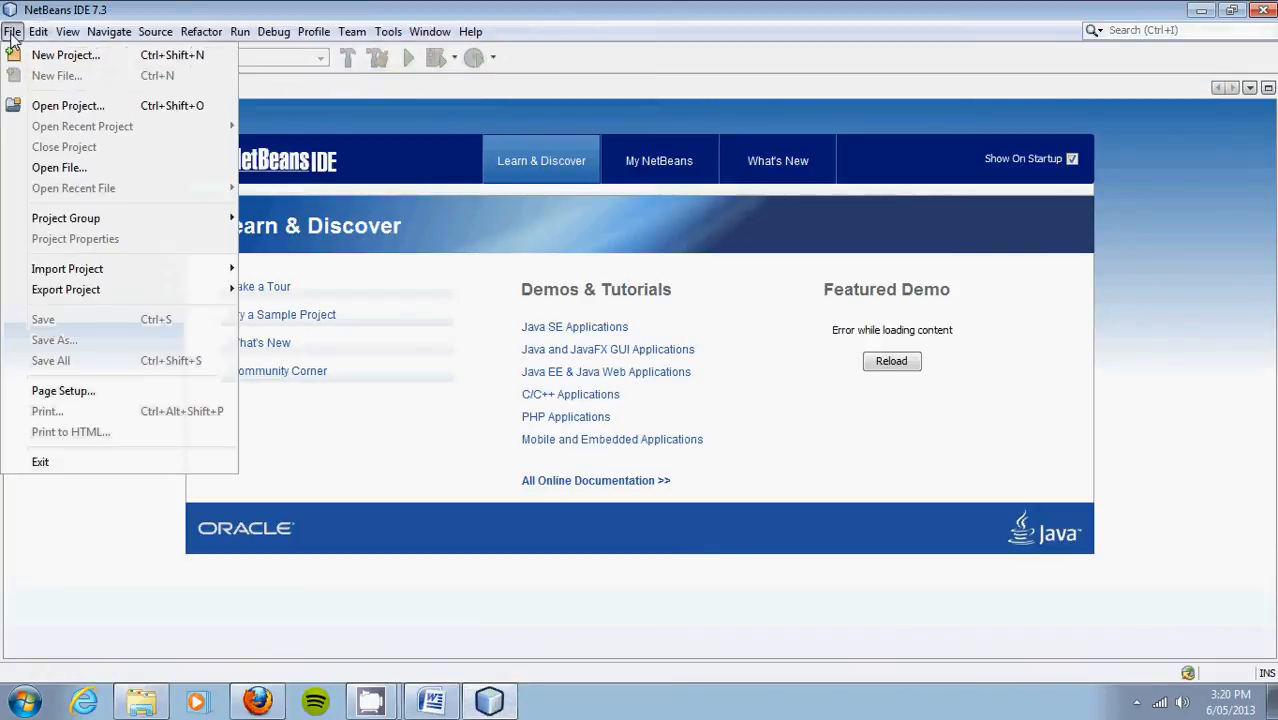
{"action": "left_click", "coordinate": [60, 106]}
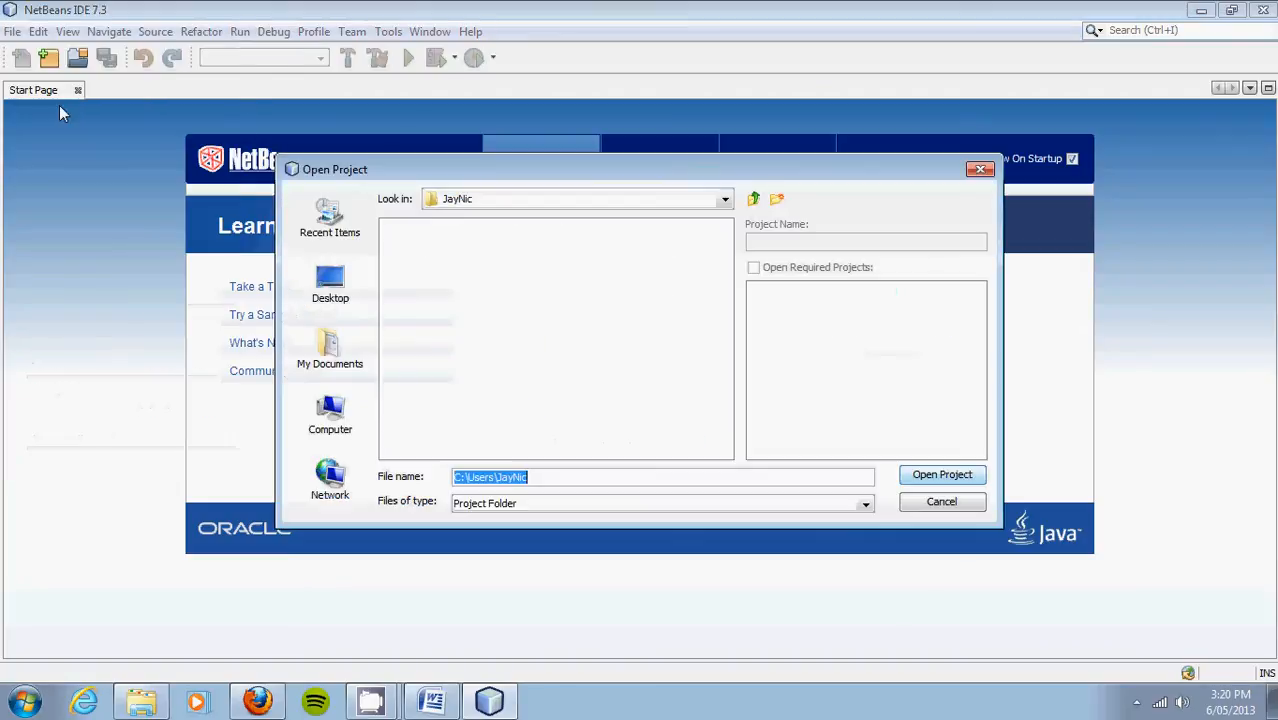
{"action": "left_click", "coordinate": [340, 292]}
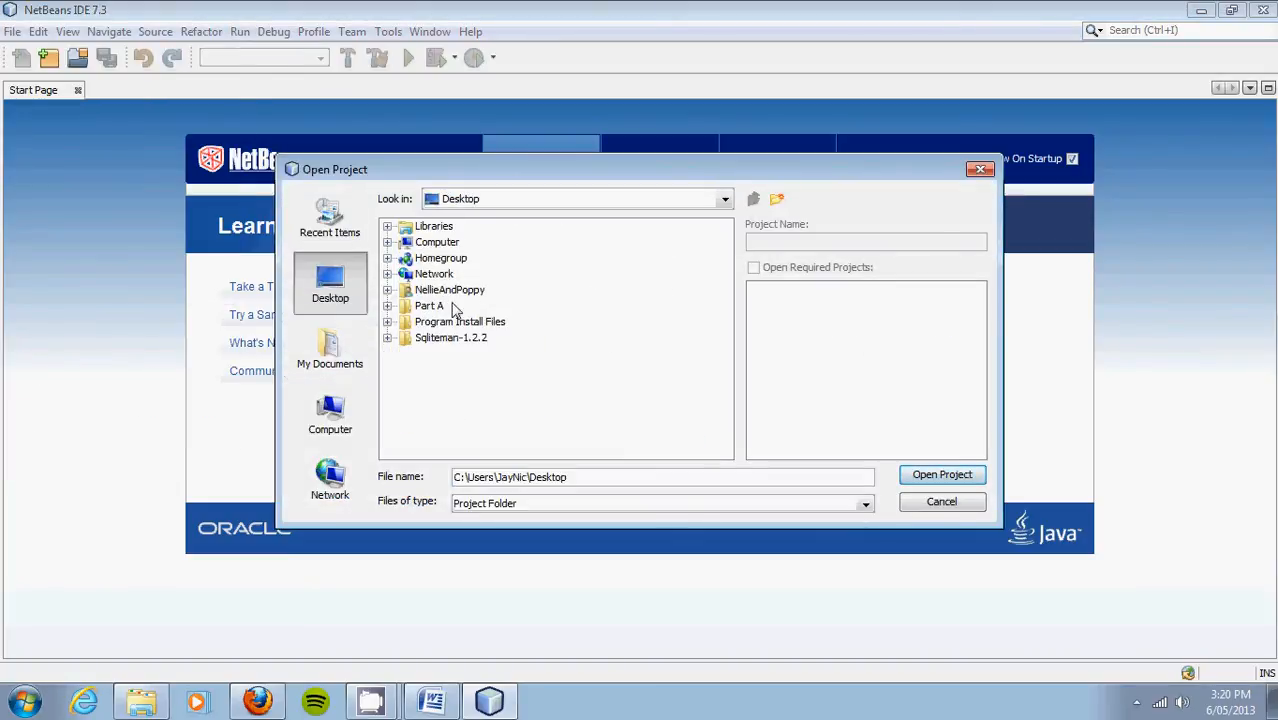
{"action": "double_click", "coordinate": [429, 306]}
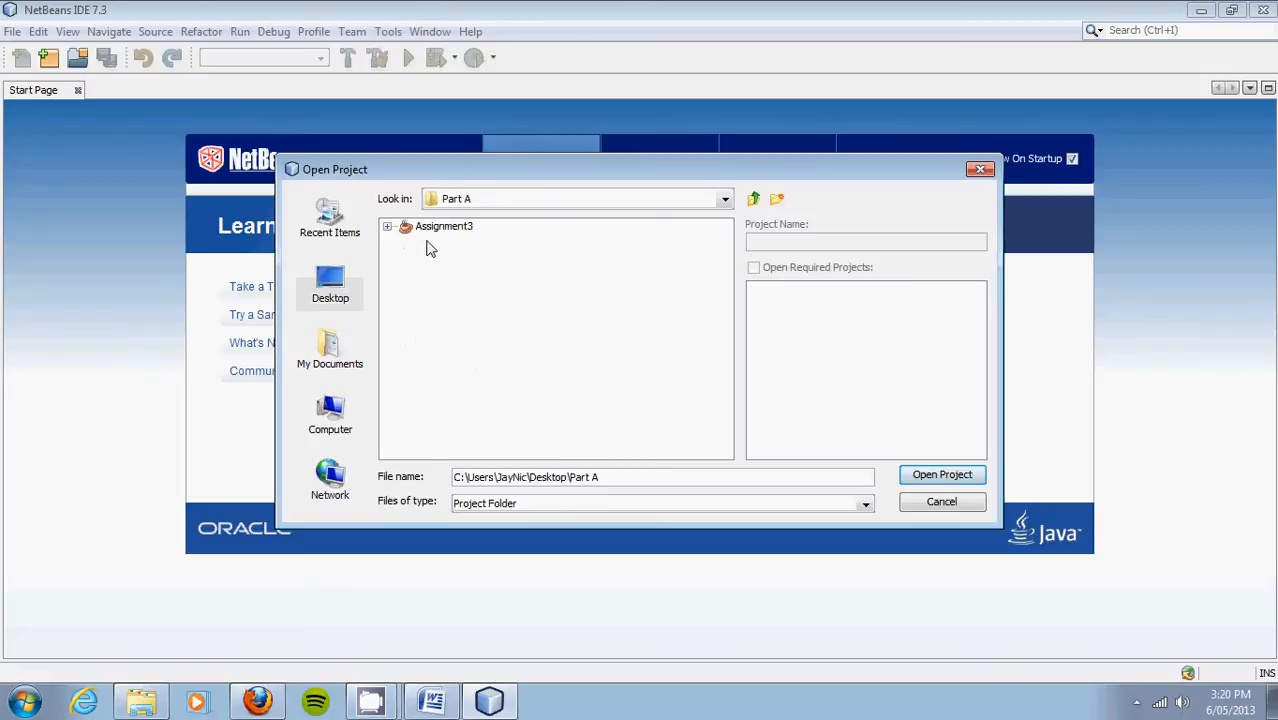
{"action": "left_click", "coordinate": [430, 228]}
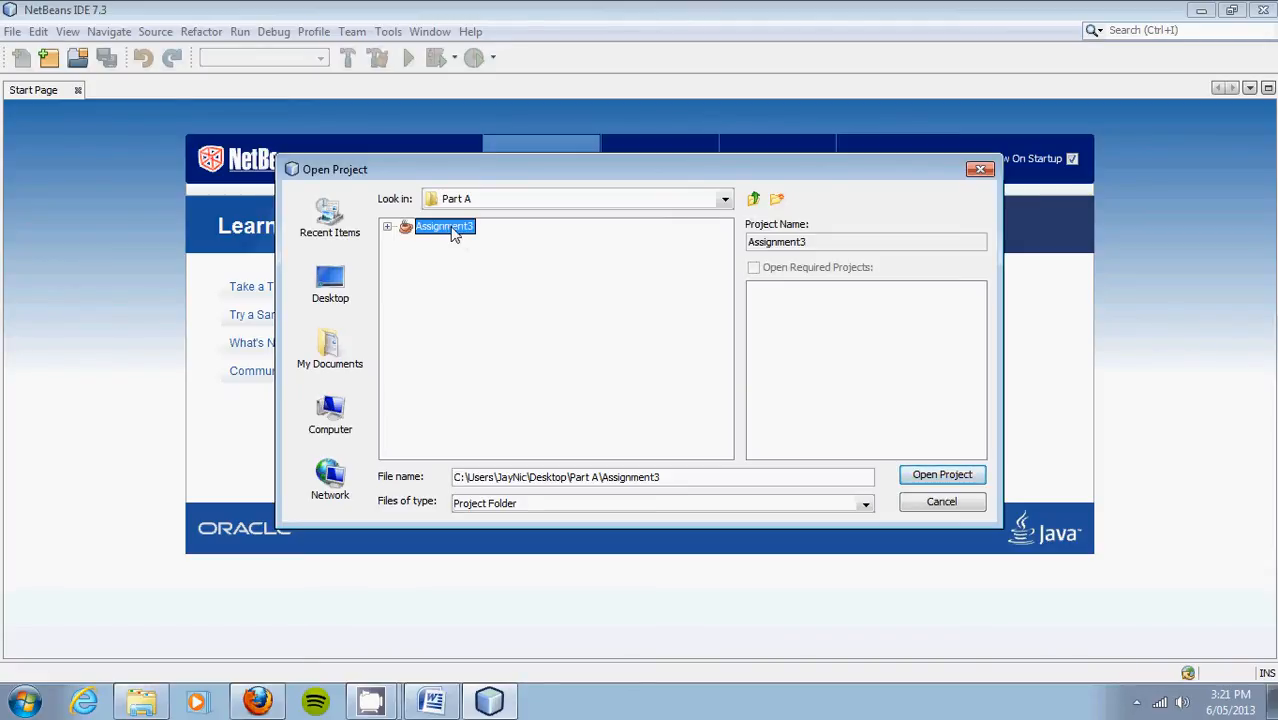
{"action": "left_click", "coordinate": [928, 475]}
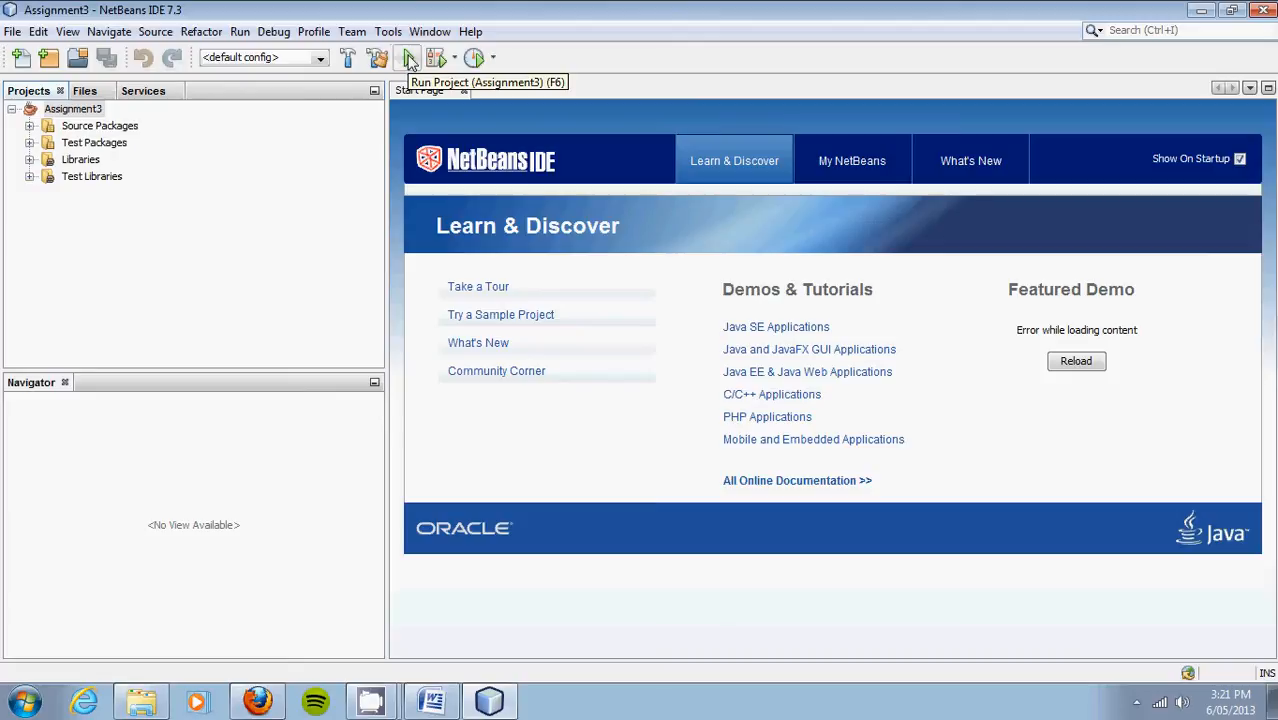
Step: Run Assignment3 and set the BookStore app's category filter to None
{"action": "left_click", "coordinate": [410, 60]}
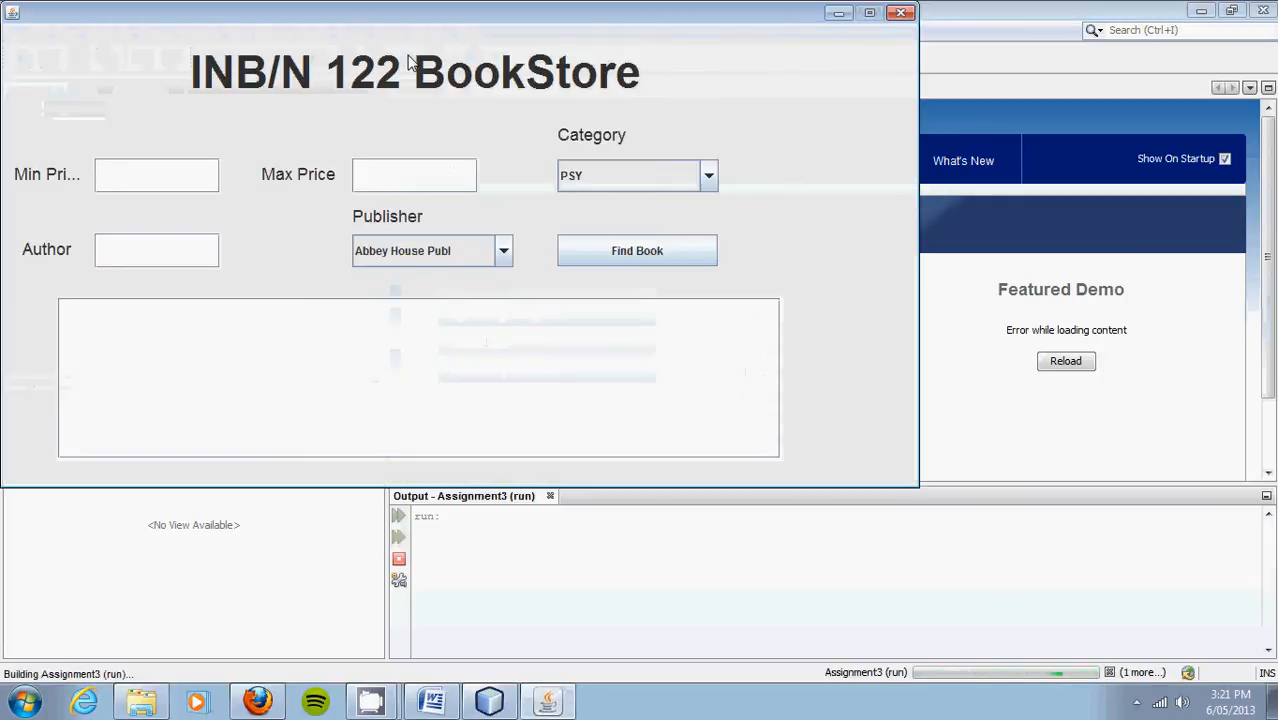
{"action": "left_click_drag", "start_coordinate": [405, 14], "coordinate": [537, 87]}
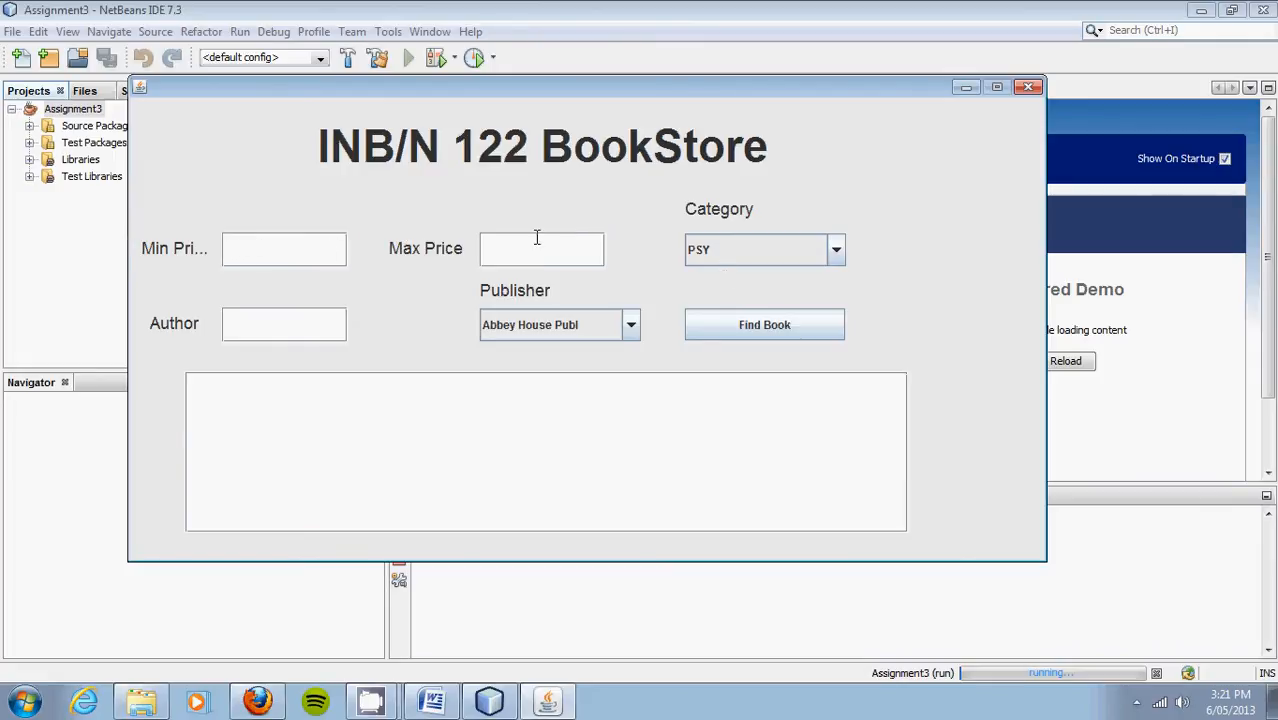
{"action": "left_click", "coordinate": [751, 257]}
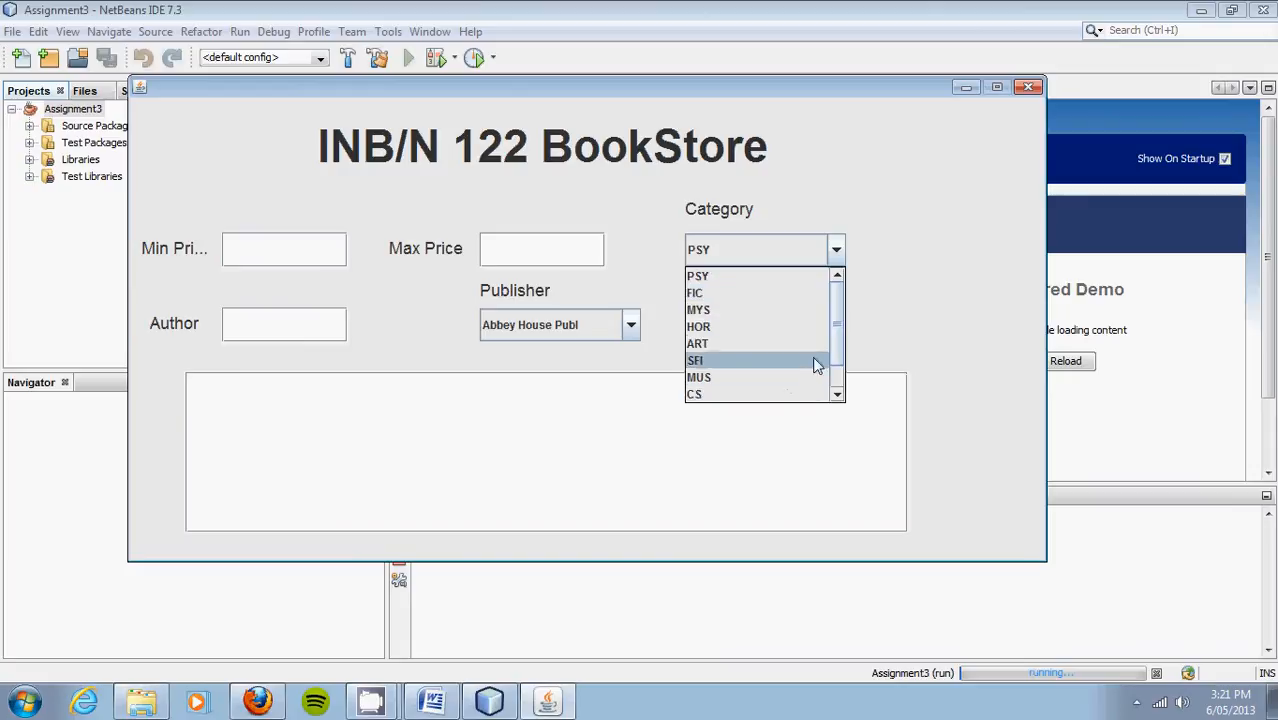
{"action": "scroll", "coordinate": [838, 343], "scroll_direction": "down", "scroll_amount": 2}
{"action": "left_click", "coordinate": [799, 395]}
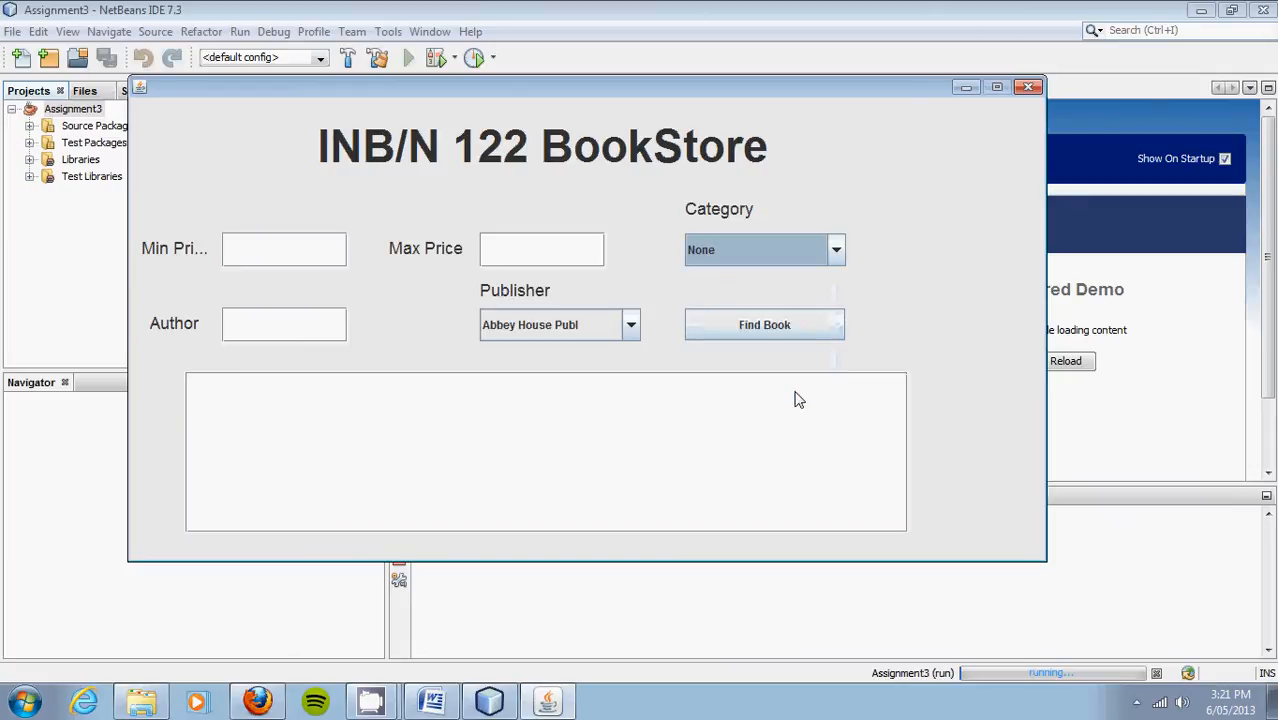
Step: Set the publisher to None and run Find Book with no filters
{"action": "left_click", "coordinate": [631, 325]}
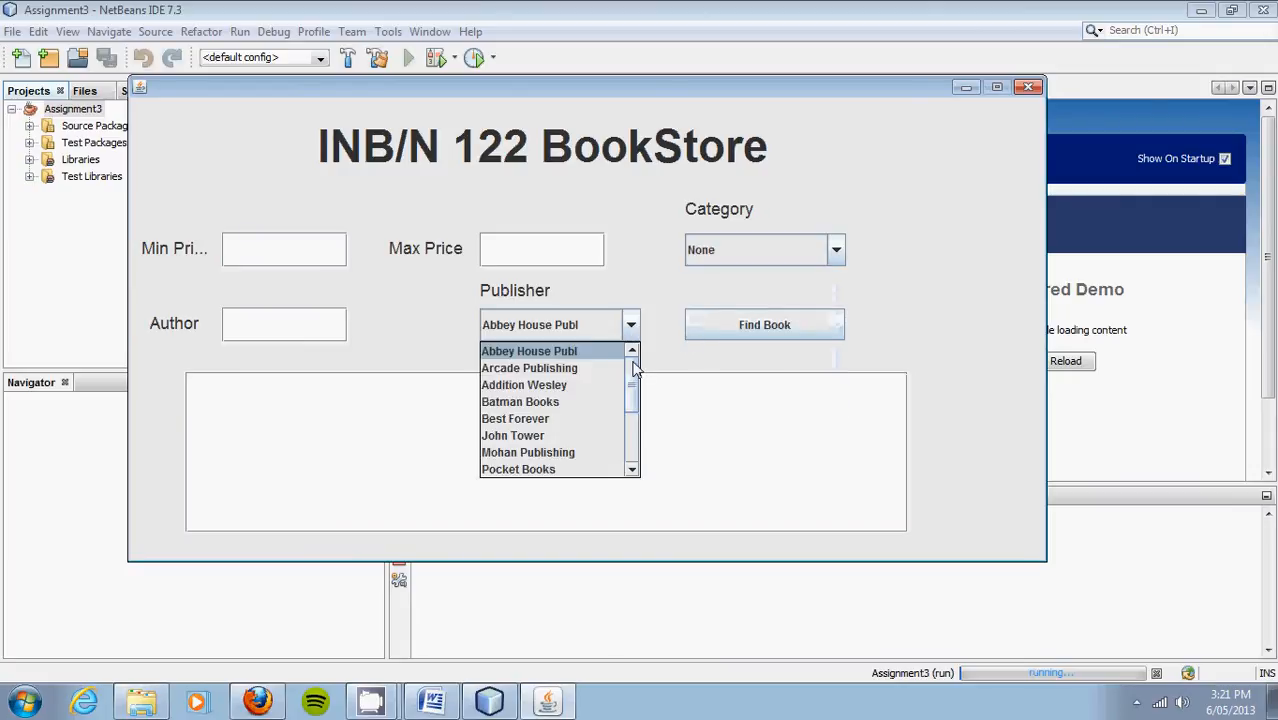
{"action": "left_click_drag", "start_coordinate": [632, 368], "coordinate": [633, 507]}
{"action": "left_click", "coordinate": [590, 470]}
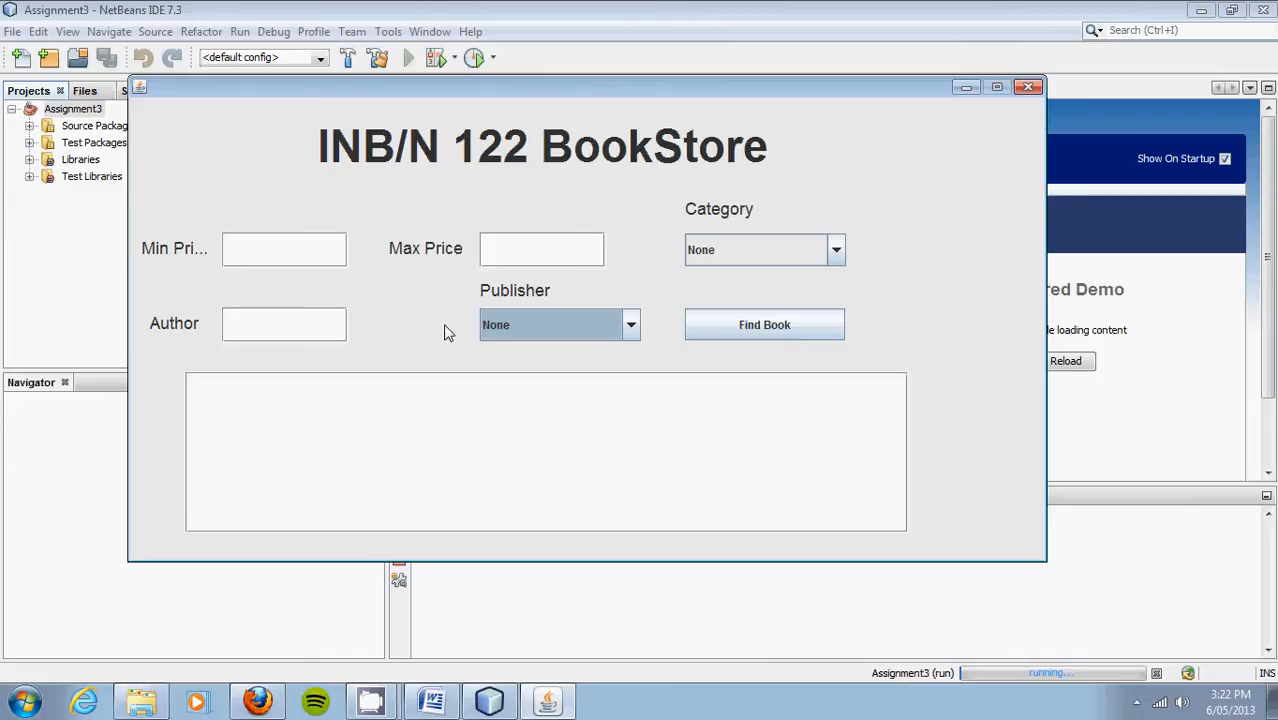
{"action": "left_click", "coordinate": [731, 330]}
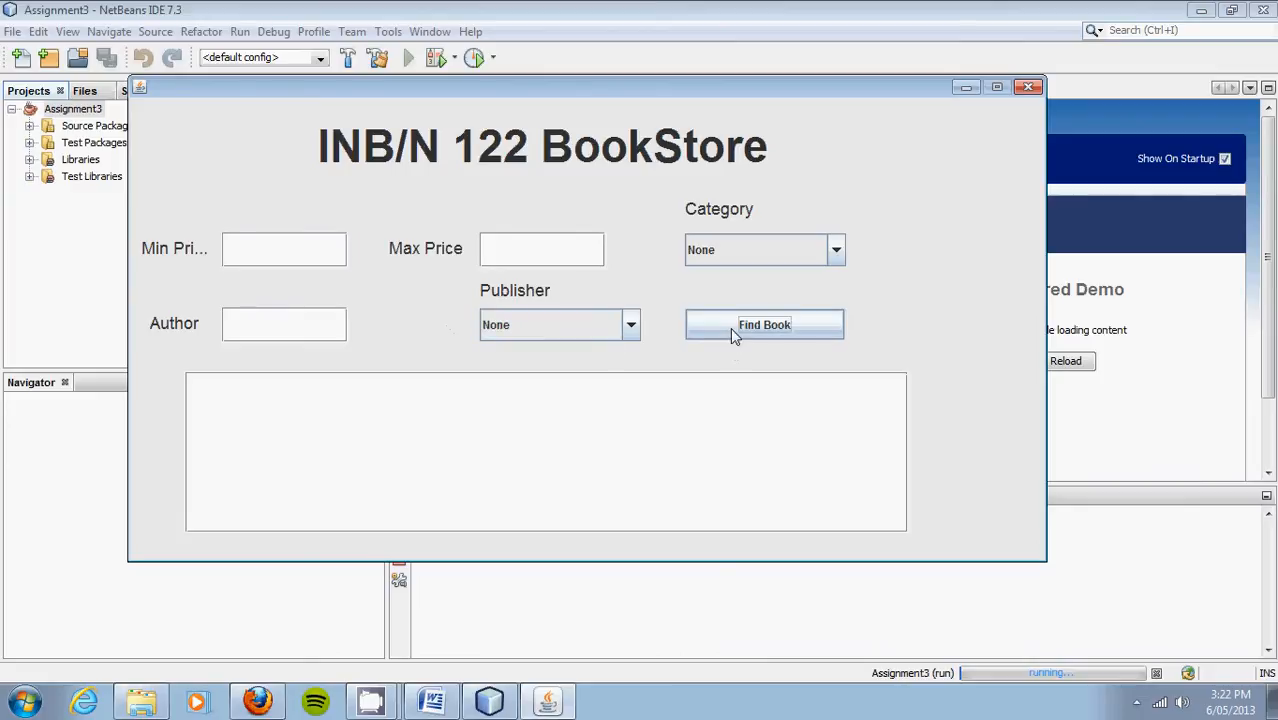
Step: Search for books from publisher Pocket Books, which reports Incorrect SQL
{"action": "left_click", "coordinate": [631, 325]}
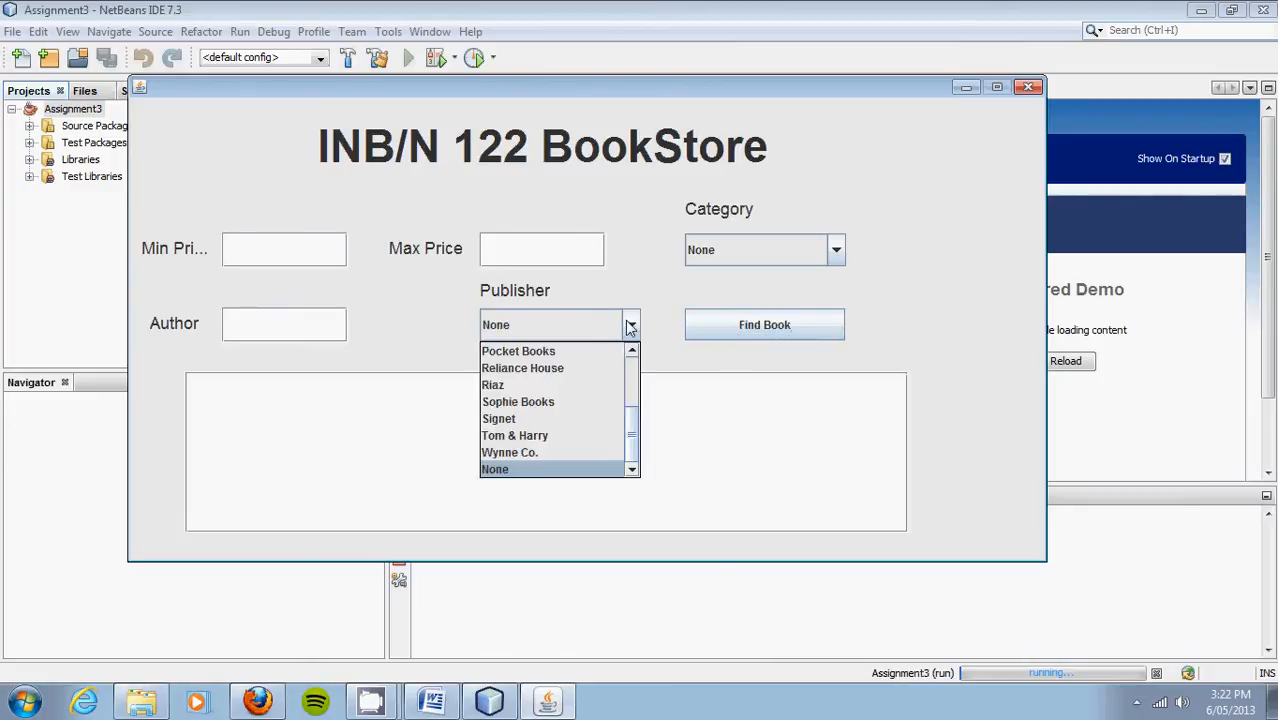
{"action": "left_click", "coordinate": [610, 358]}
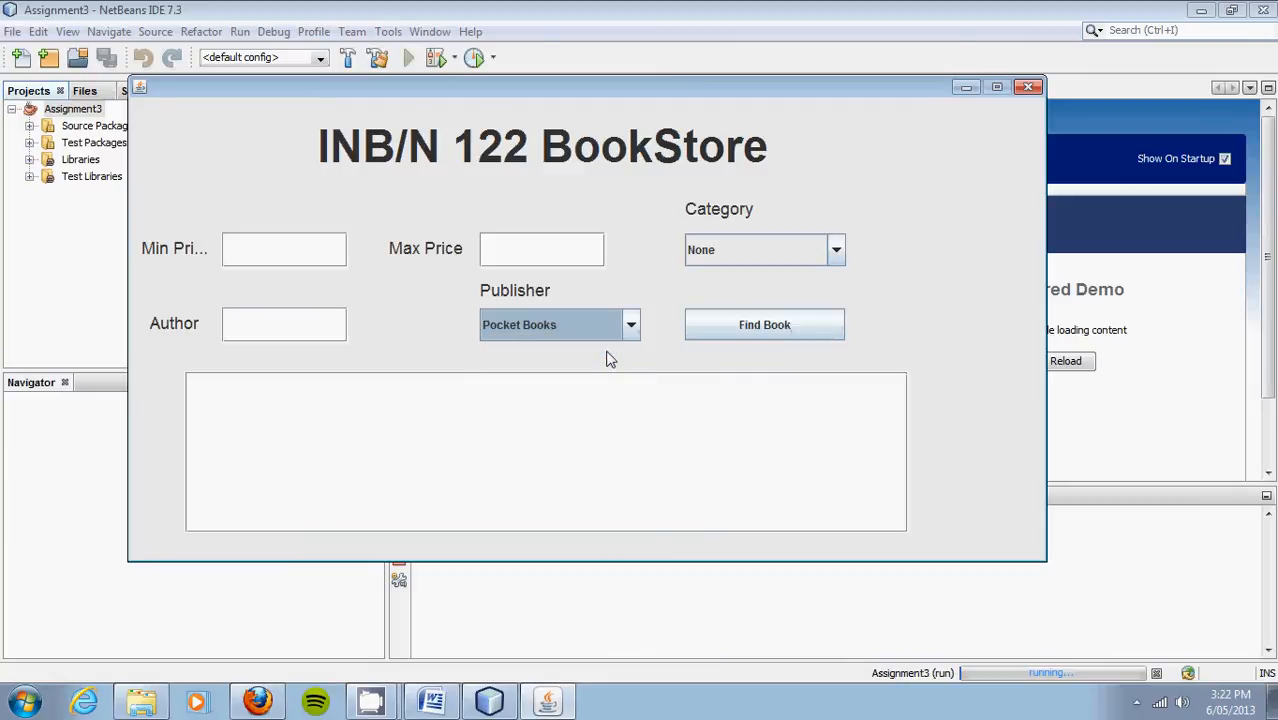
{"action": "left_click", "coordinate": [770, 343]}
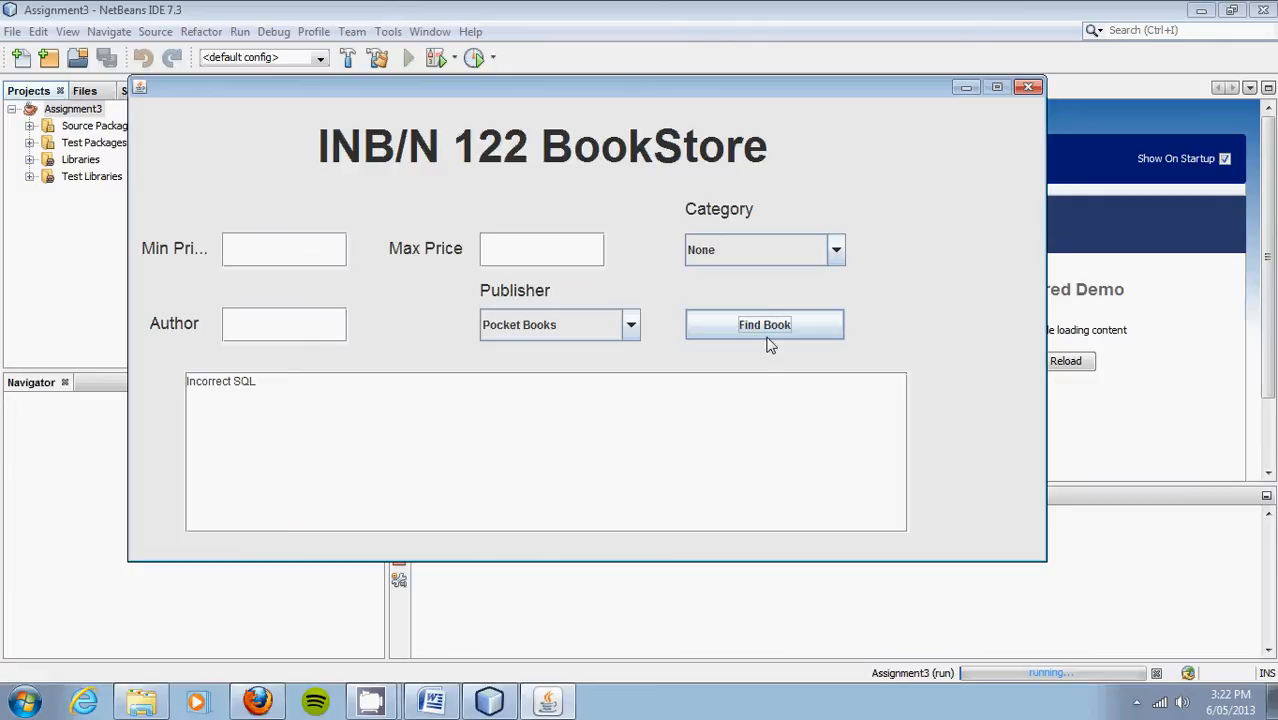
Step: Reset the publisher filter to None, click the minimum price field, then bring up Word
{"action": "left_click", "coordinate": [629, 327]}
{"action": "left_click_drag", "start_coordinate": [638, 432], "coordinate": [651, 283]}
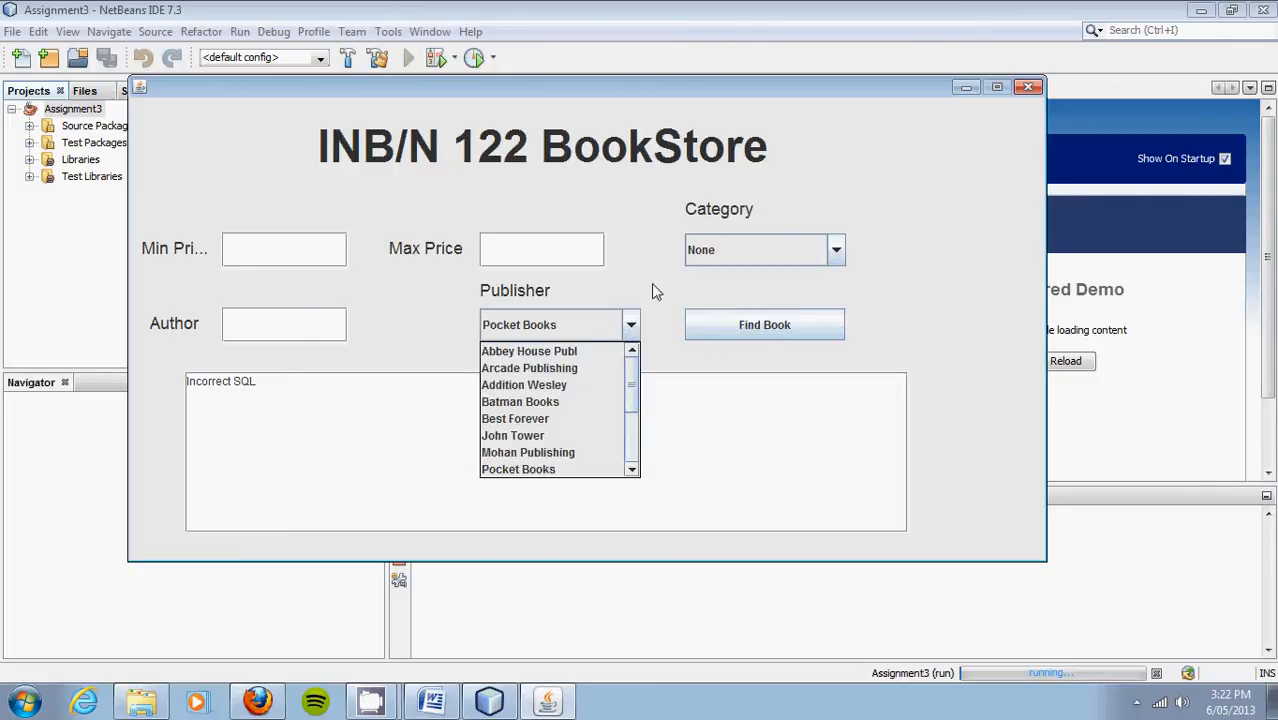
{"action": "left_click_drag", "start_coordinate": [635, 398], "coordinate": [625, 511]}
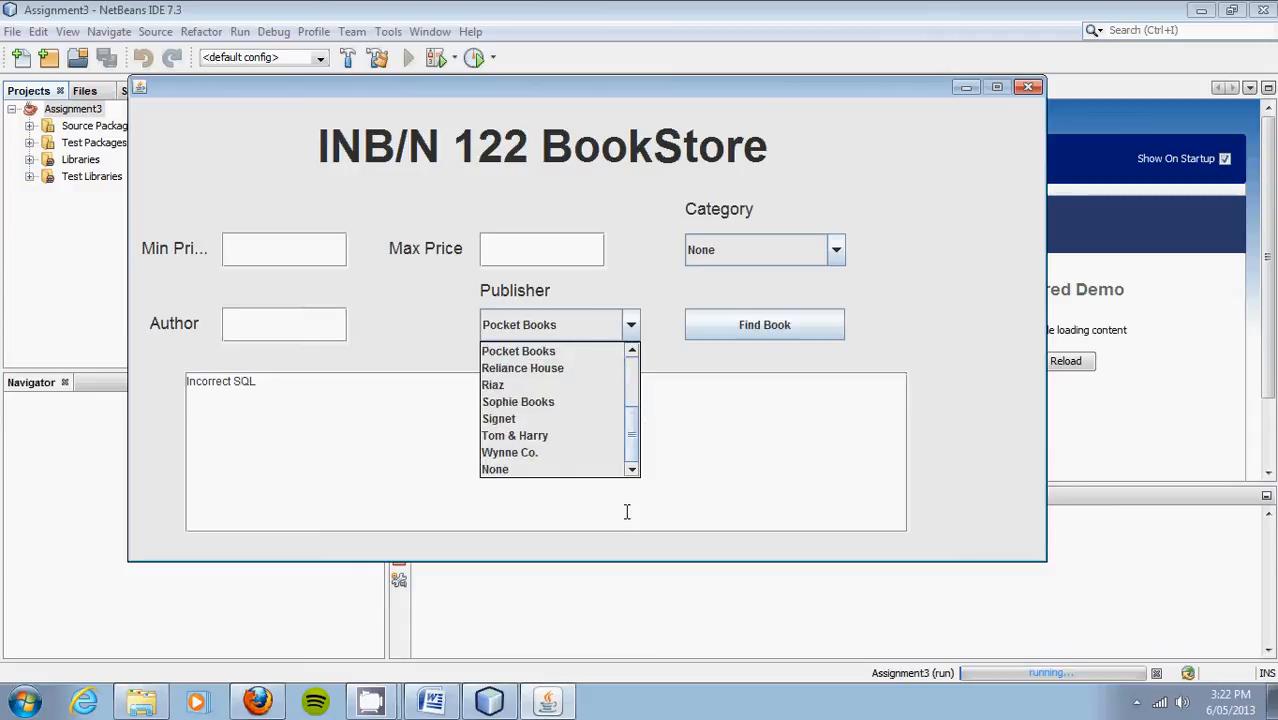
{"action": "left_click", "coordinate": [593, 470]}
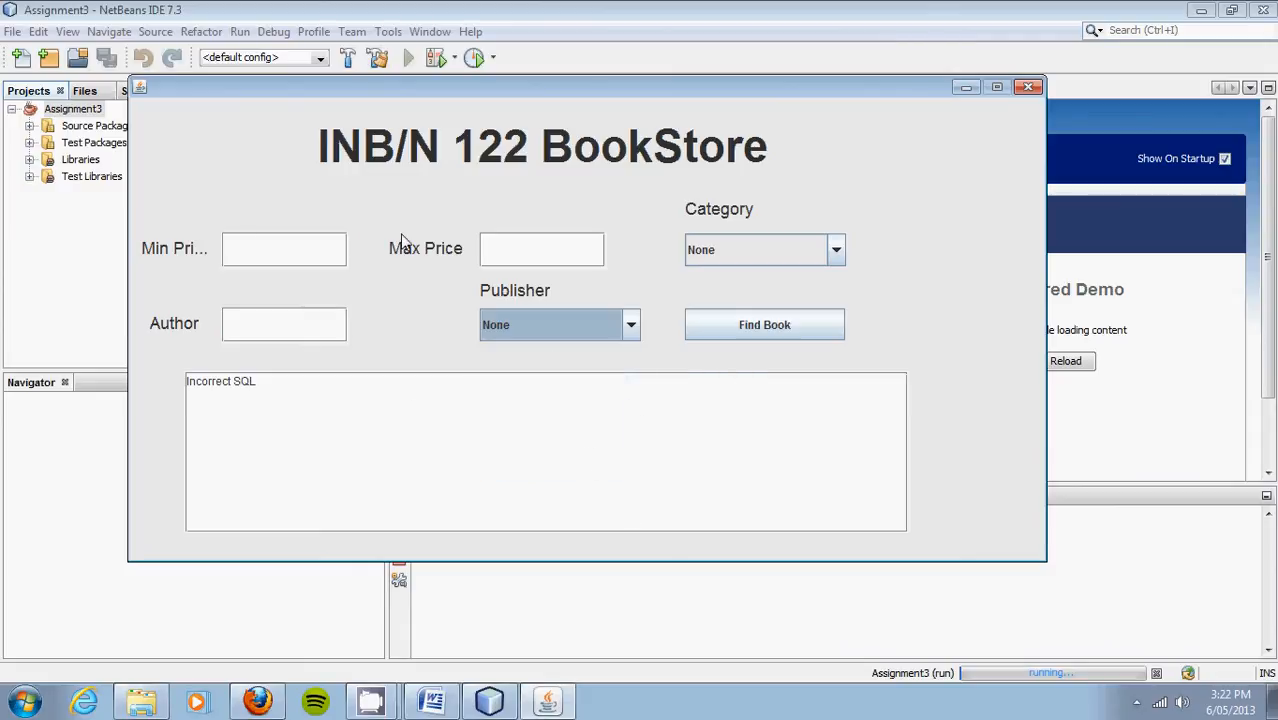
{"action": "left_click", "coordinate": [227, 248]}
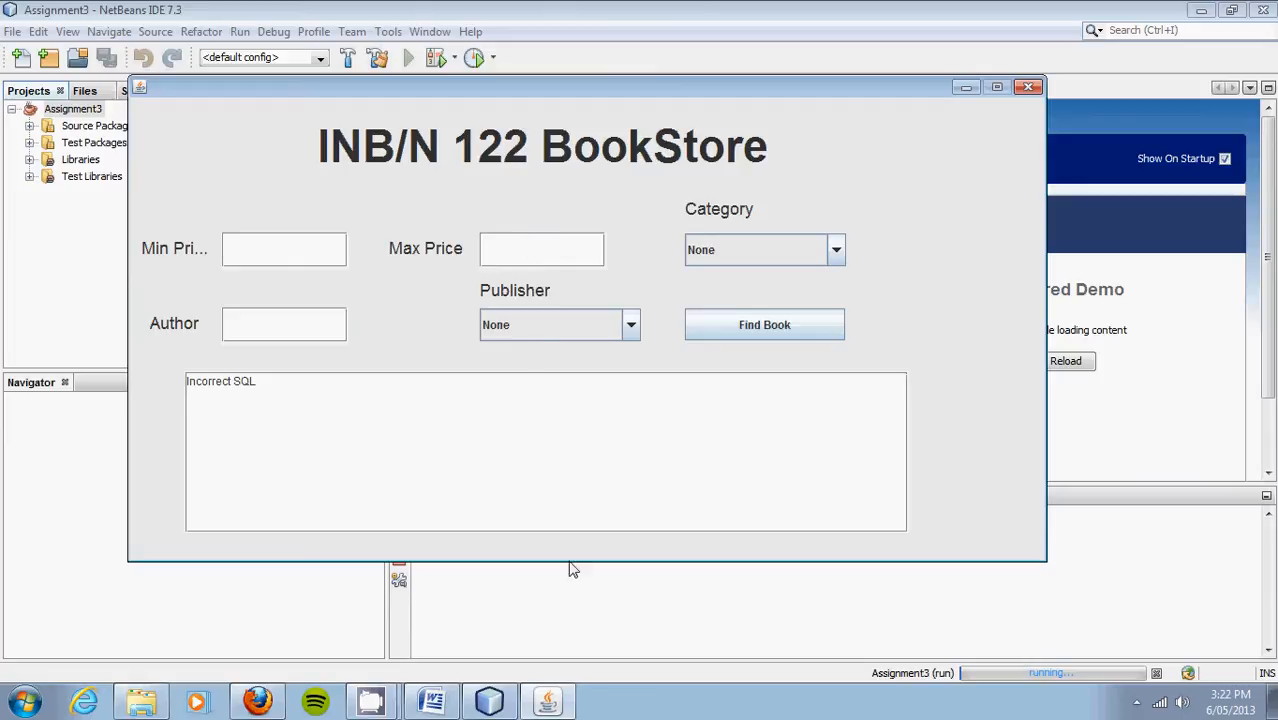
{"action": "left_click", "coordinate": [437, 700]}
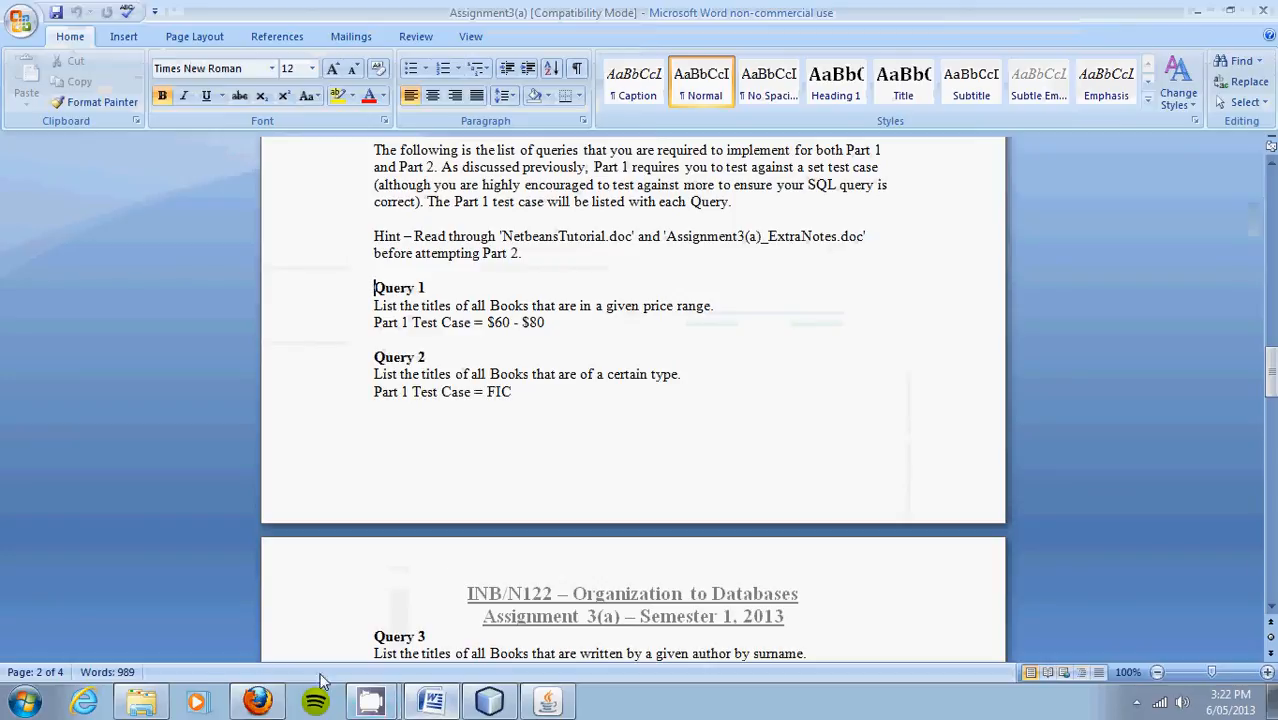
Step: Check the Assignment3(a) file in Part A, select Query 1's '$60 - $80' range, and minimize Word
{"action": "left_click", "coordinate": [141, 702]}
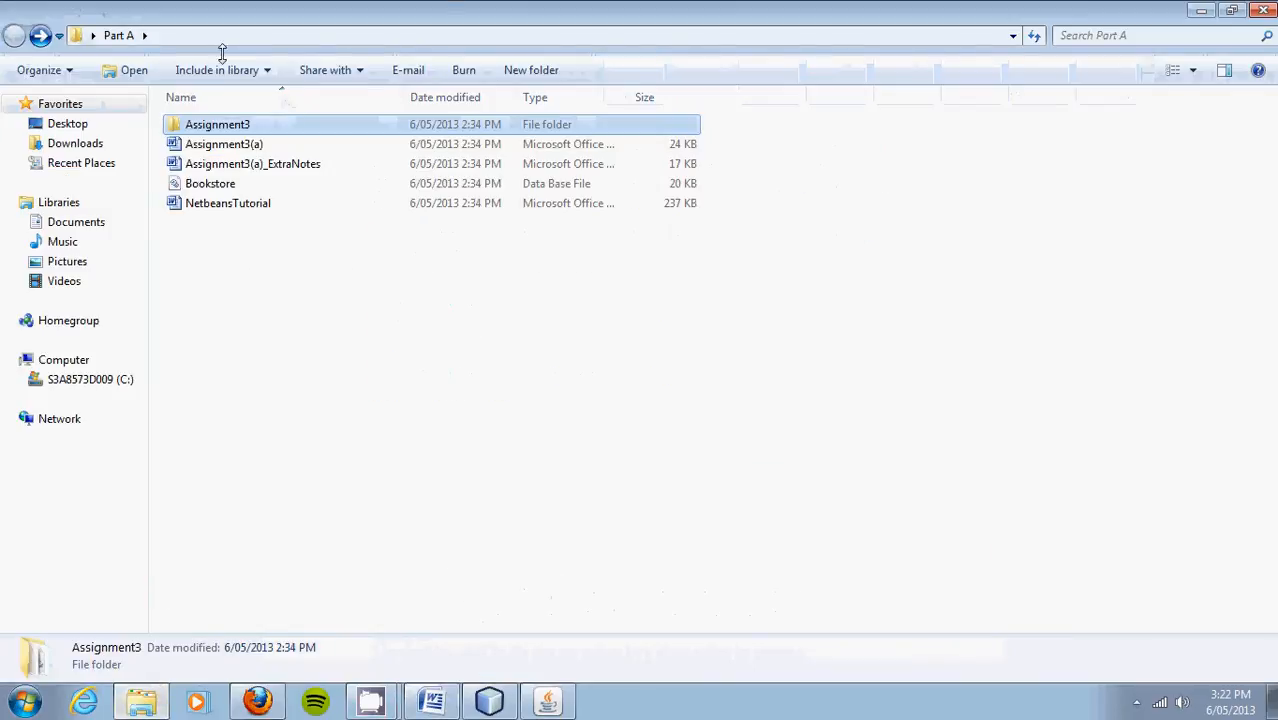
{"action": "left_click", "coordinate": [225, 148]}
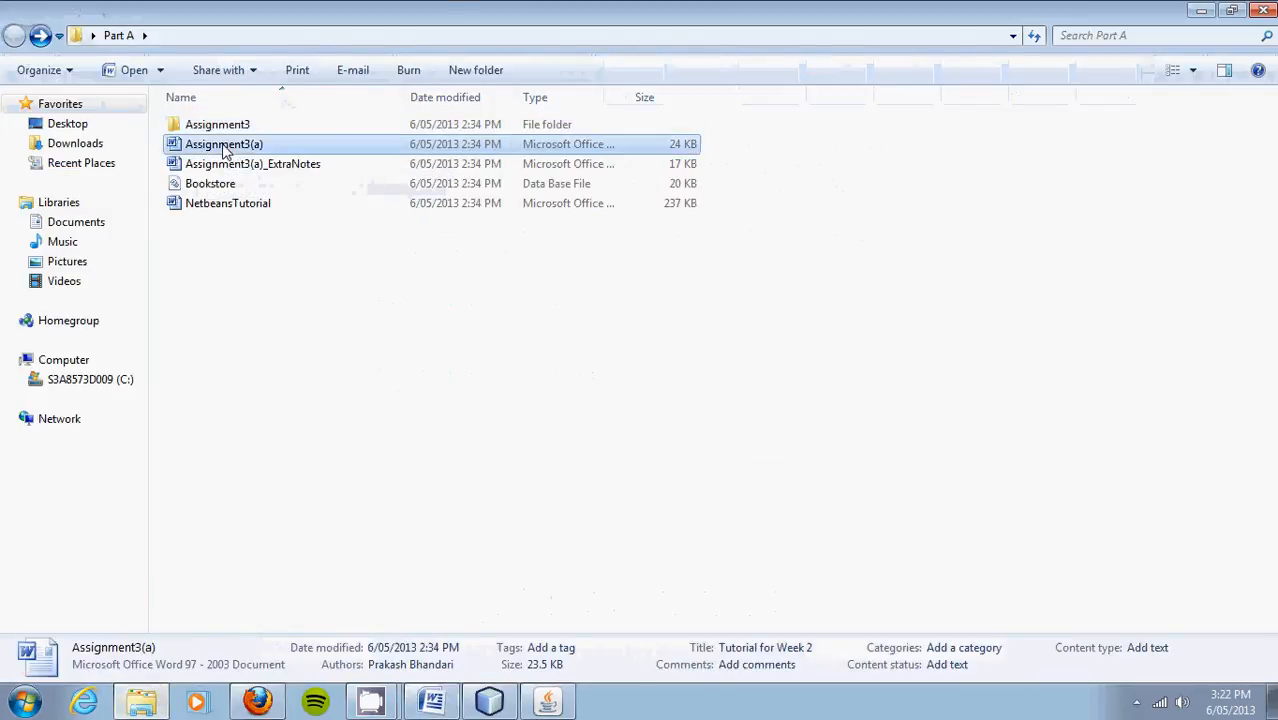
{"action": "left_click", "coordinate": [438, 706]}
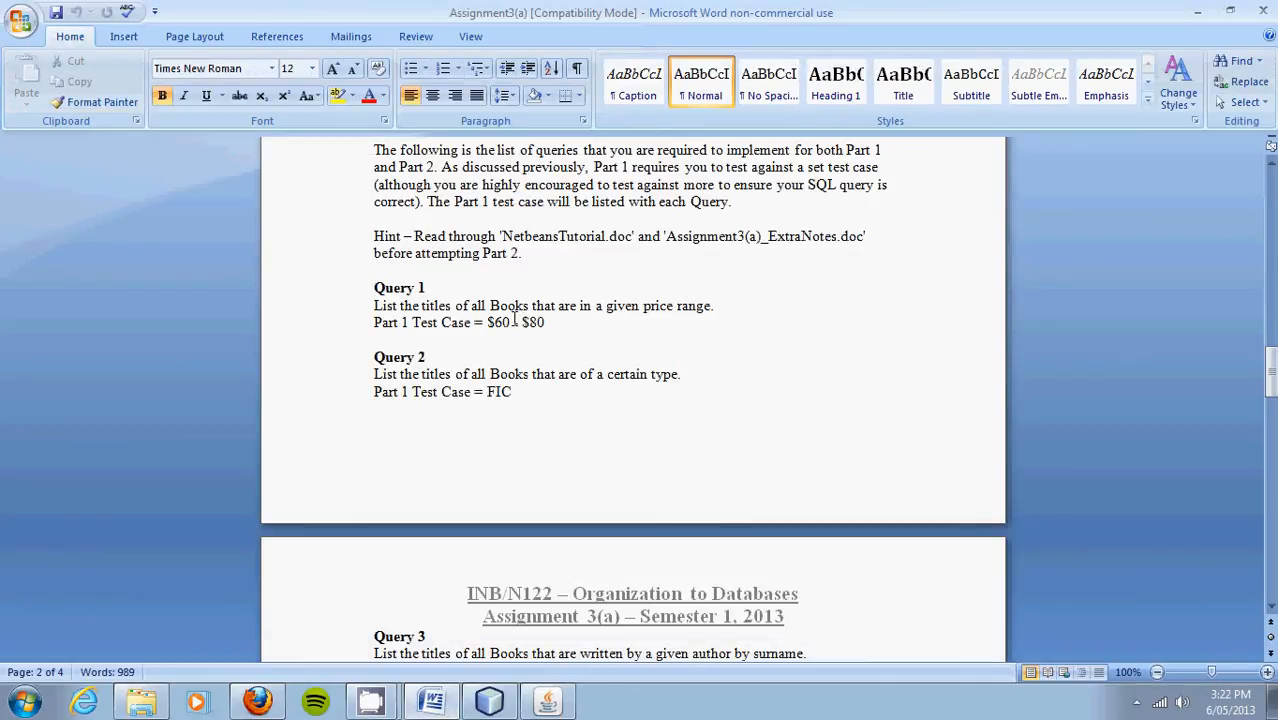
{"action": "left_click_drag", "start_coordinate": [487, 322], "coordinate": [545, 322]}
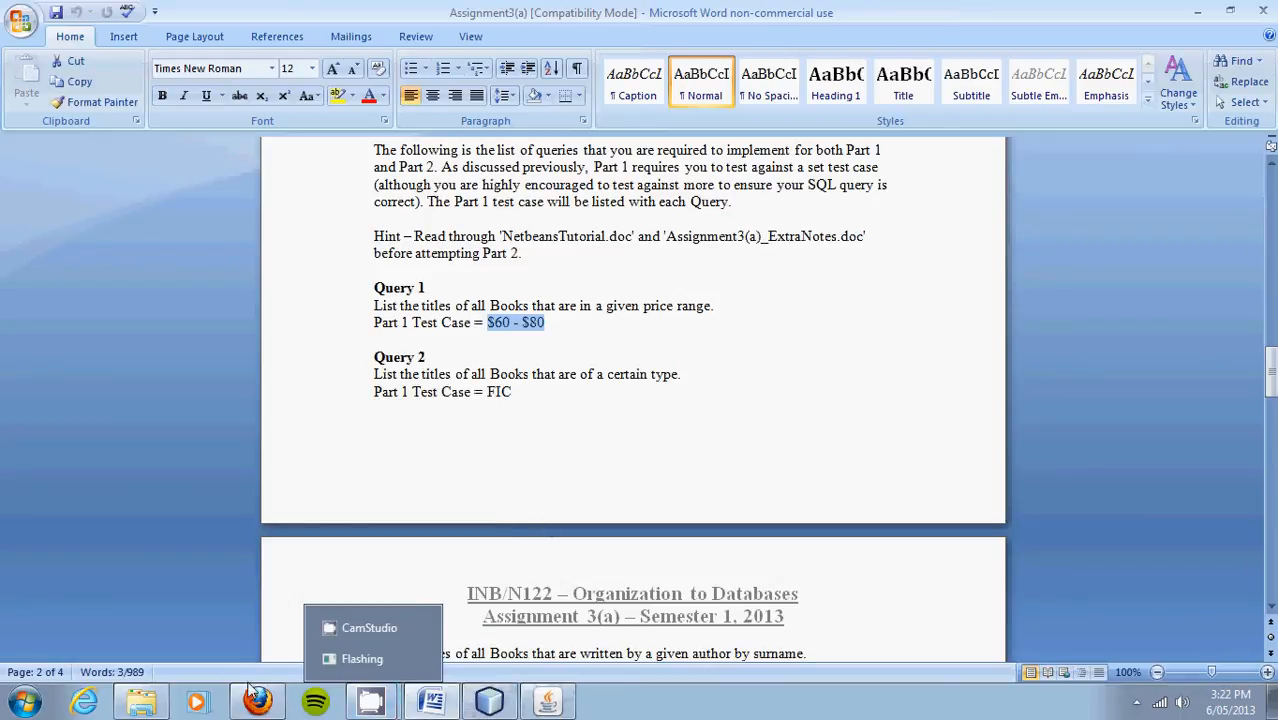
{"action": "left_click", "coordinate": [1198, 10]}
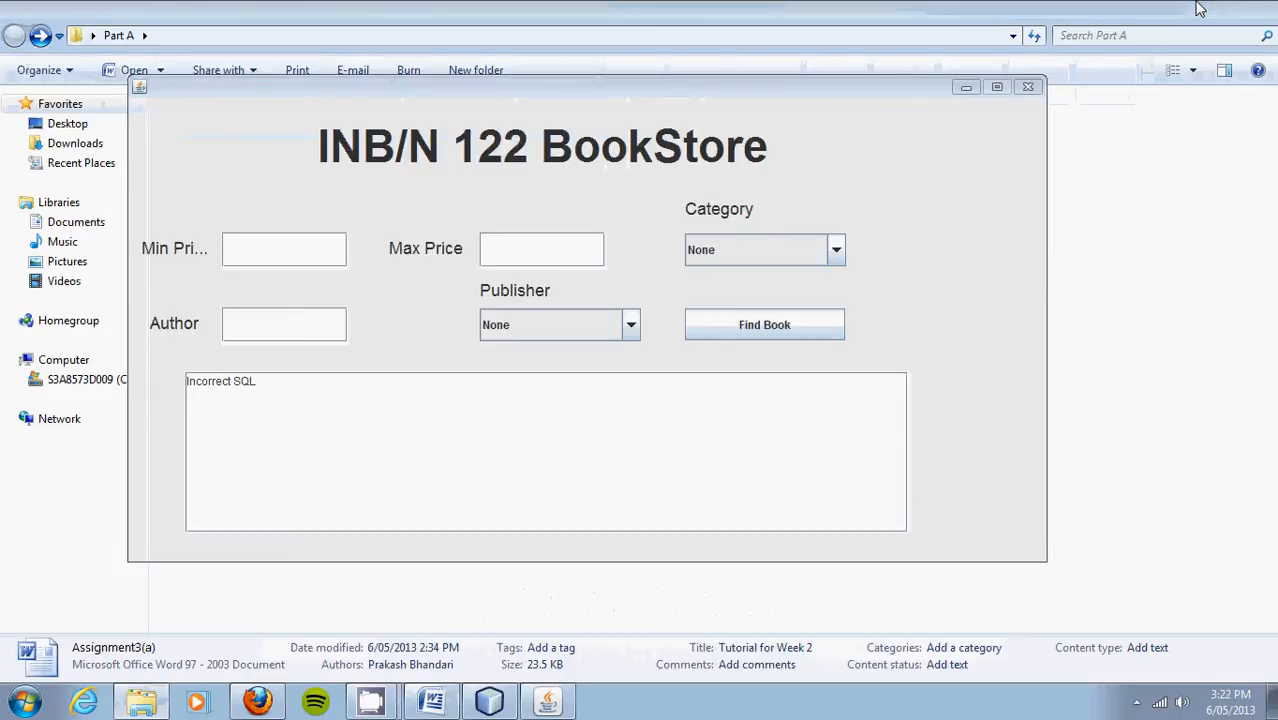
Step: Minimize the open windows and close the BookStore app
{"action": "left_click", "coordinate": [1198, 10]}
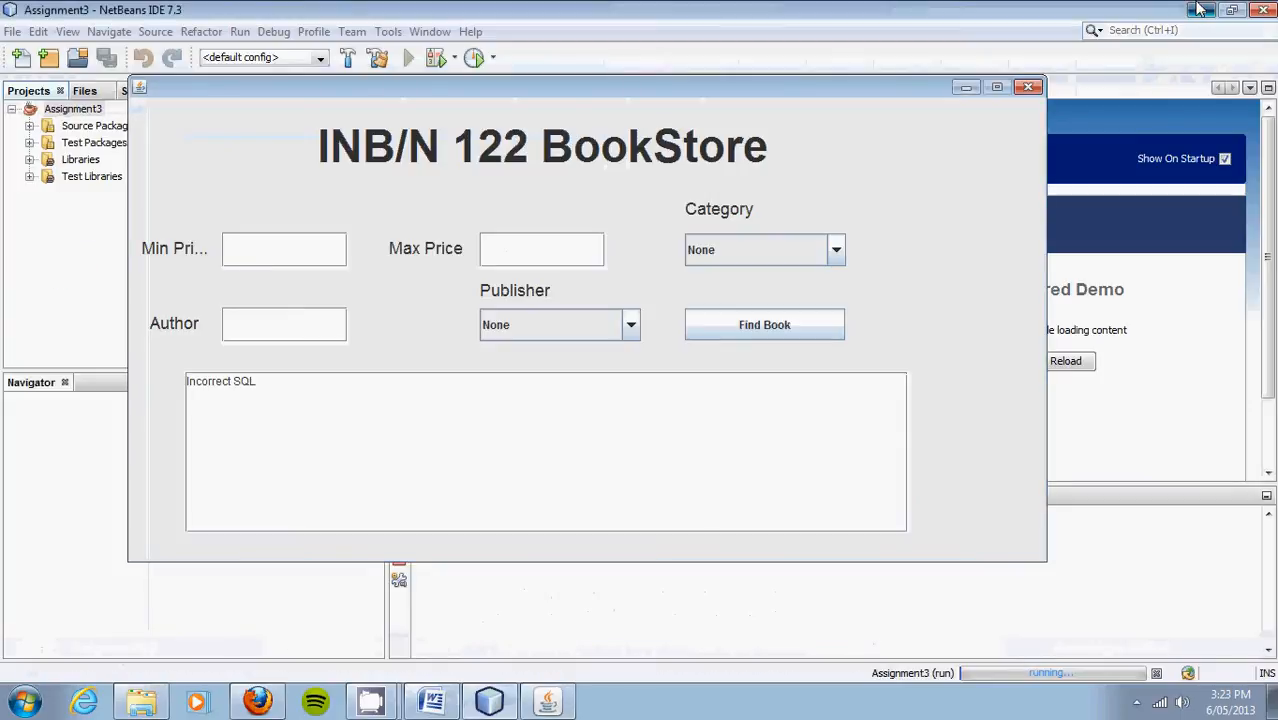
{"action": "left_click", "coordinate": [1198, 10]}
{"action": "left_click", "coordinate": [1027, 86]}
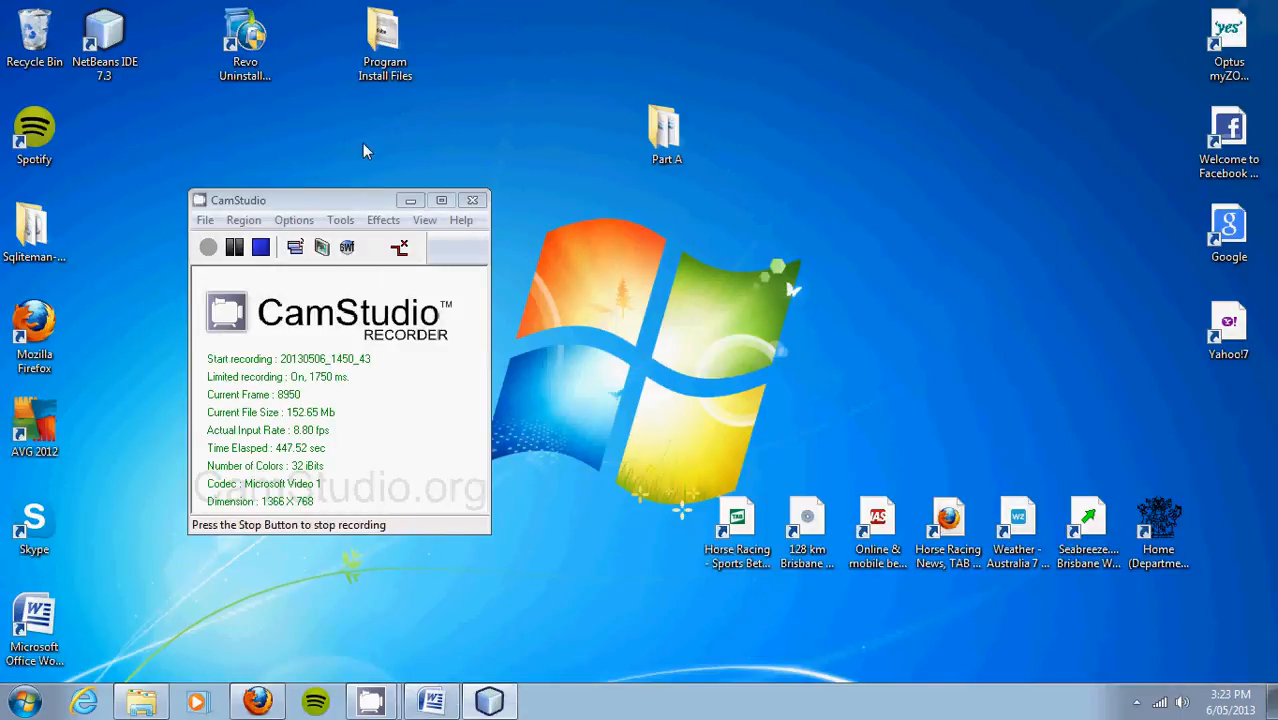
{"action": "left_click", "coordinate": [323, 202]}
{"action": "left_click_drag", "start_coordinate": [323, 202], "coordinate": [369, 190]}
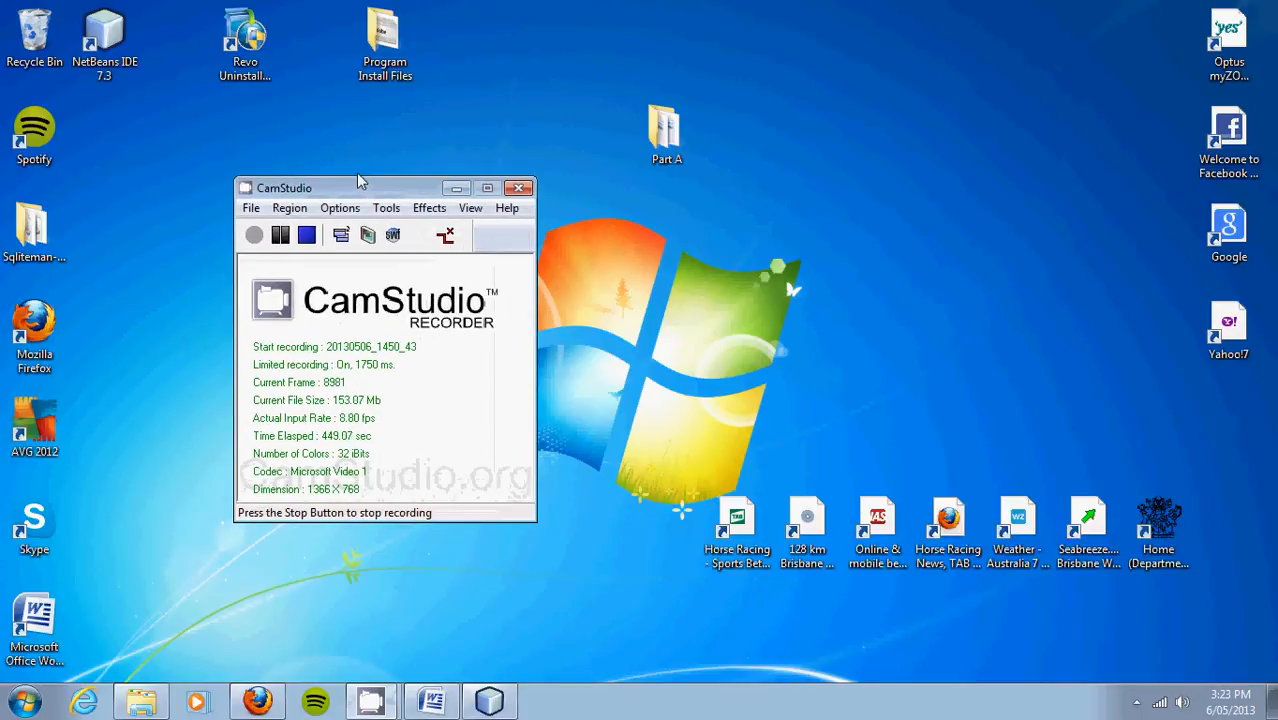
Step: Launch sqliteman.exe from the Sqliteman-1.2.2 folder, allowing it past the security warning
{"action": "double_click", "coordinate": [28, 222]}
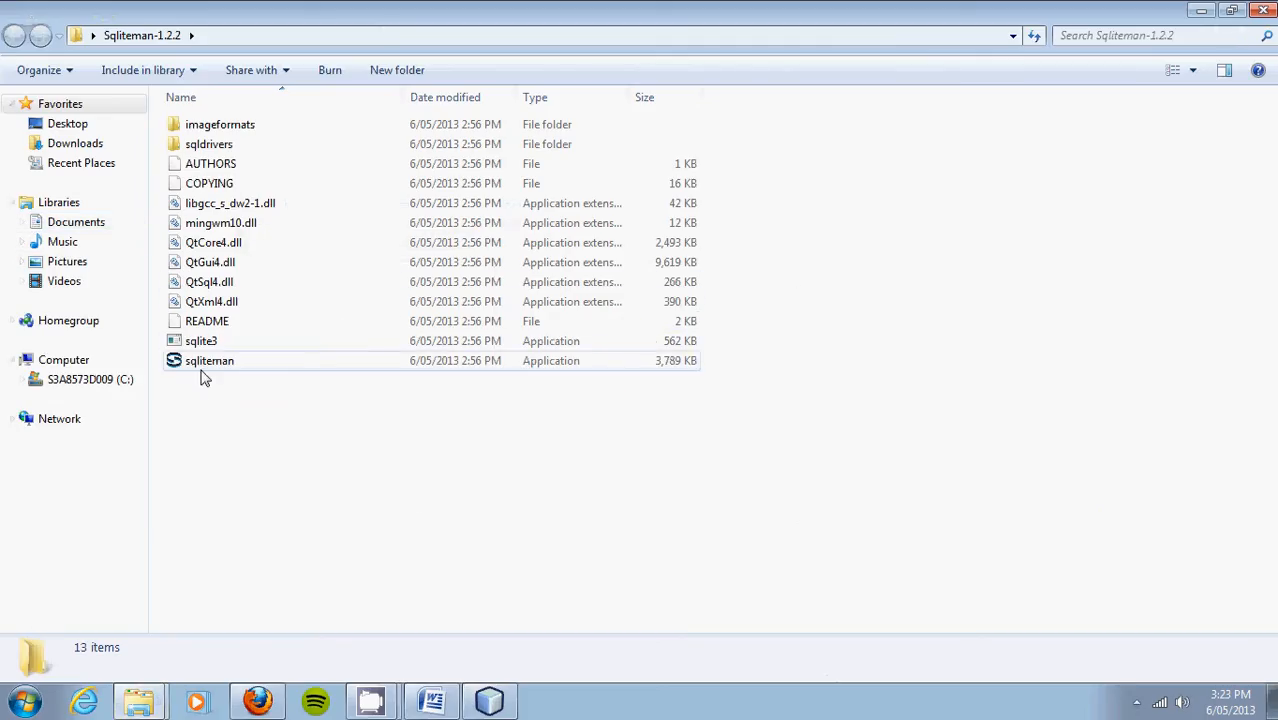
{"action": "double_click", "coordinate": [207, 362]}
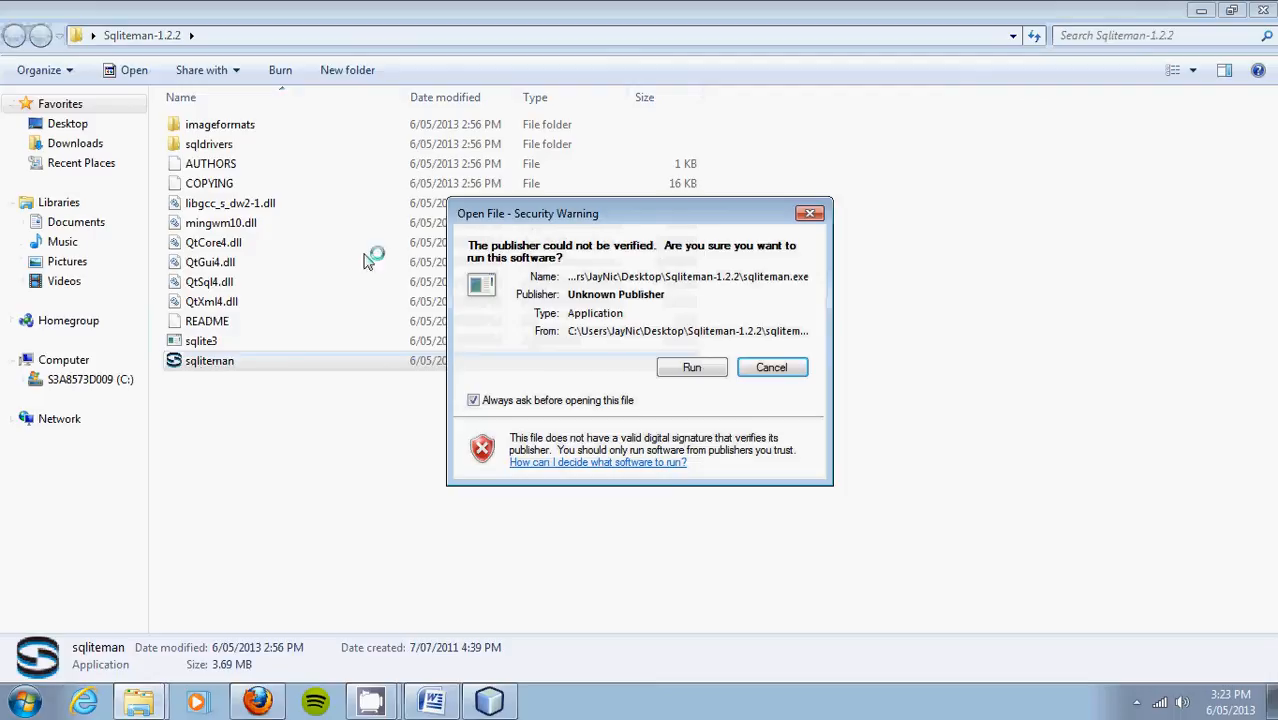
{"action": "left_click", "coordinate": [692, 368]}
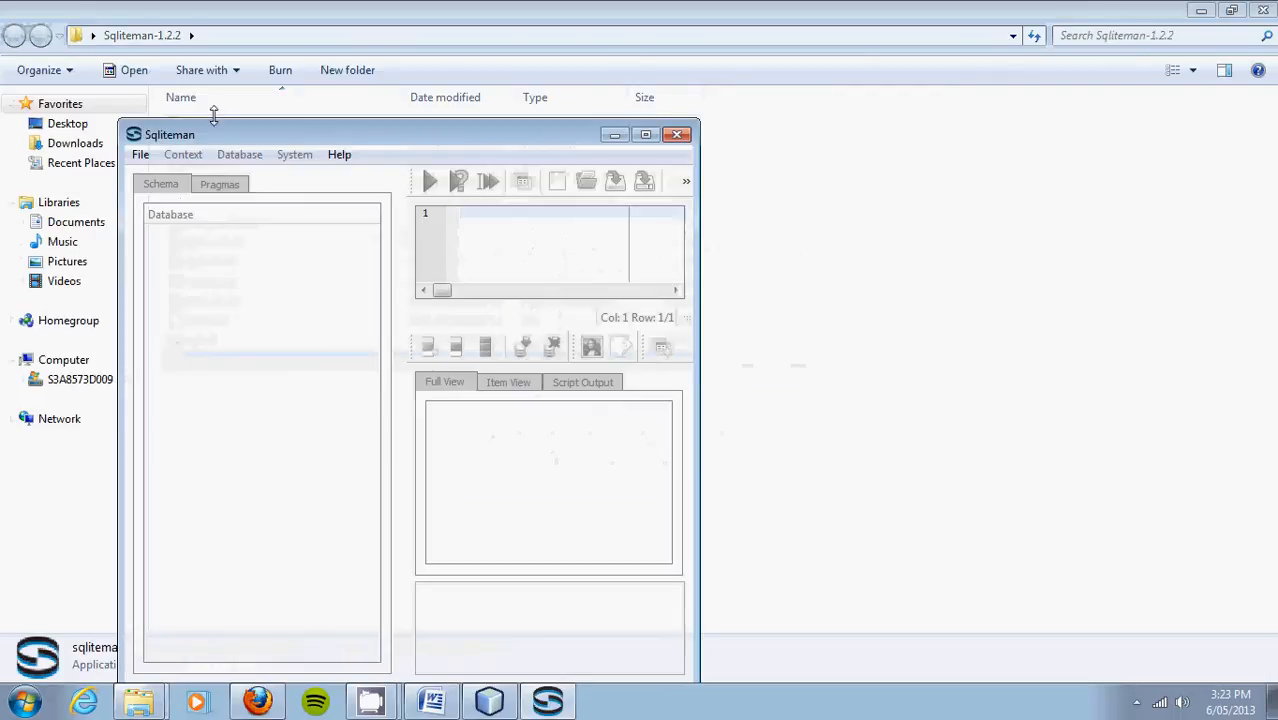
Step: Open the Bookstore database from Desktop > Part A in Sqliteman
{"action": "left_click", "coordinate": [140, 155]}
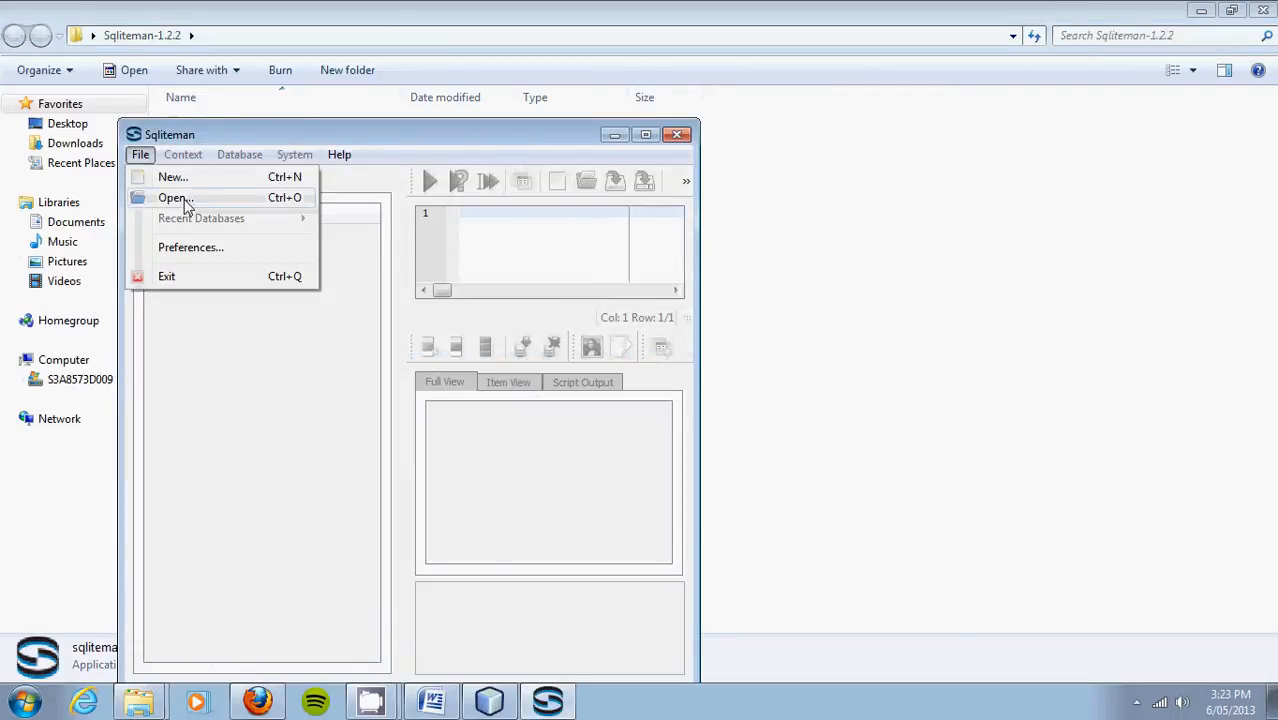
{"action": "left_click", "coordinate": [183, 199]}
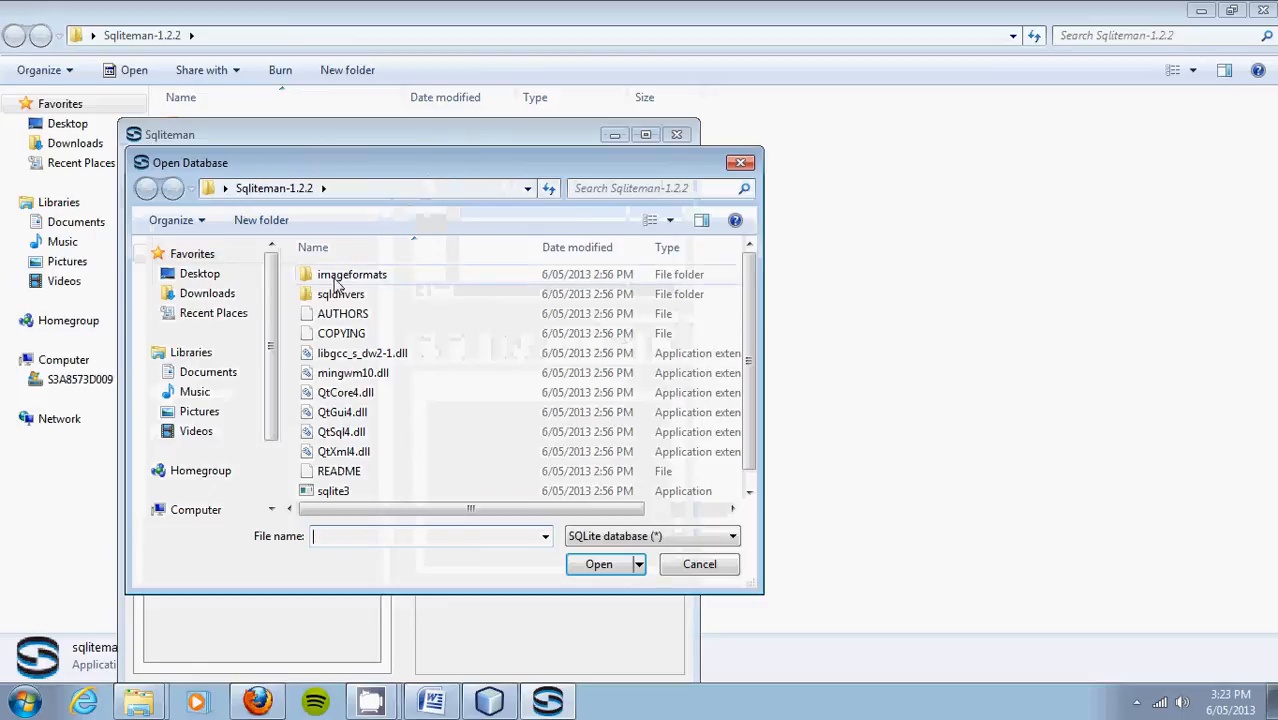
{"action": "left_click", "coordinate": [205, 274]}
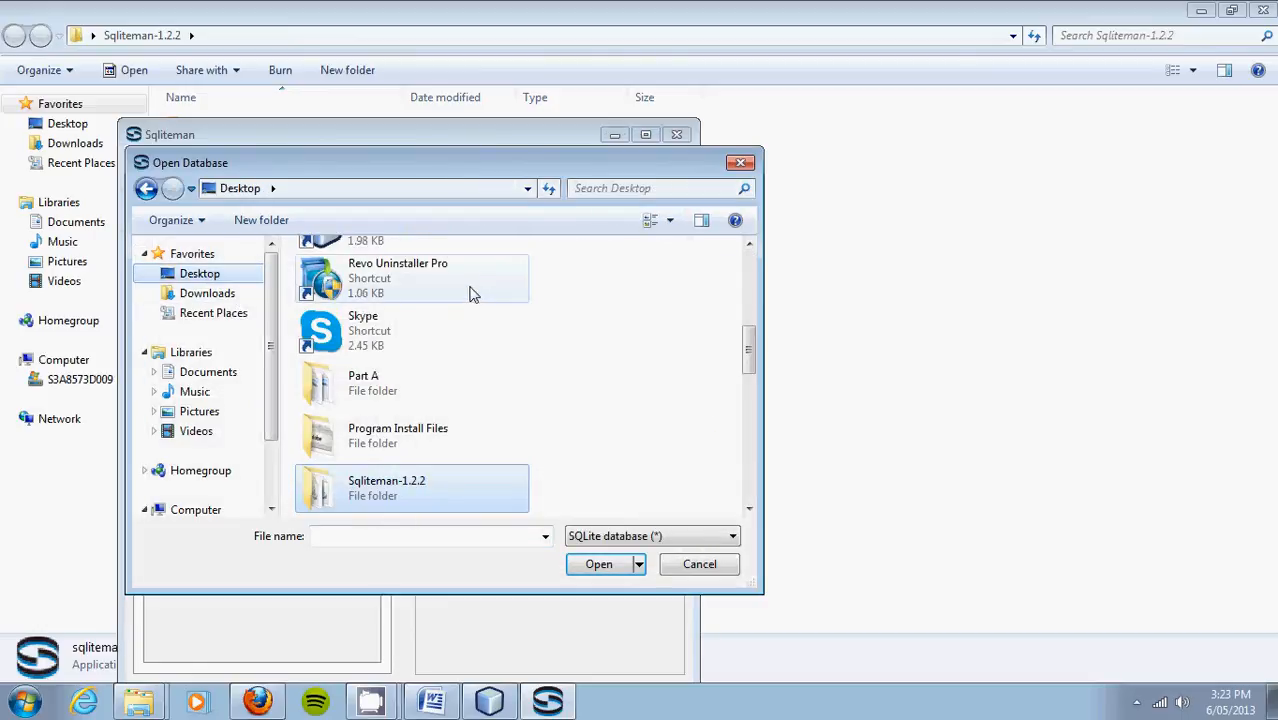
{"action": "double_click", "coordinate": [400, 387]}
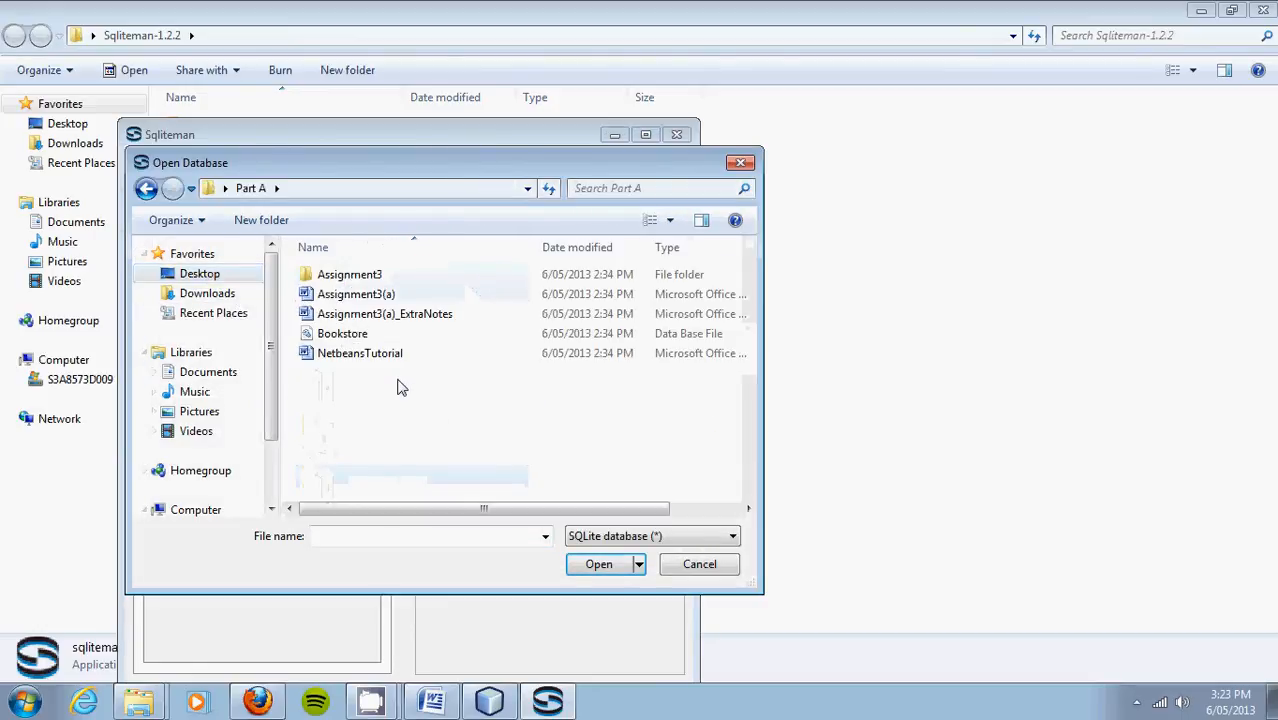
{"action": "left_click", "coordinate": [364, 335]}
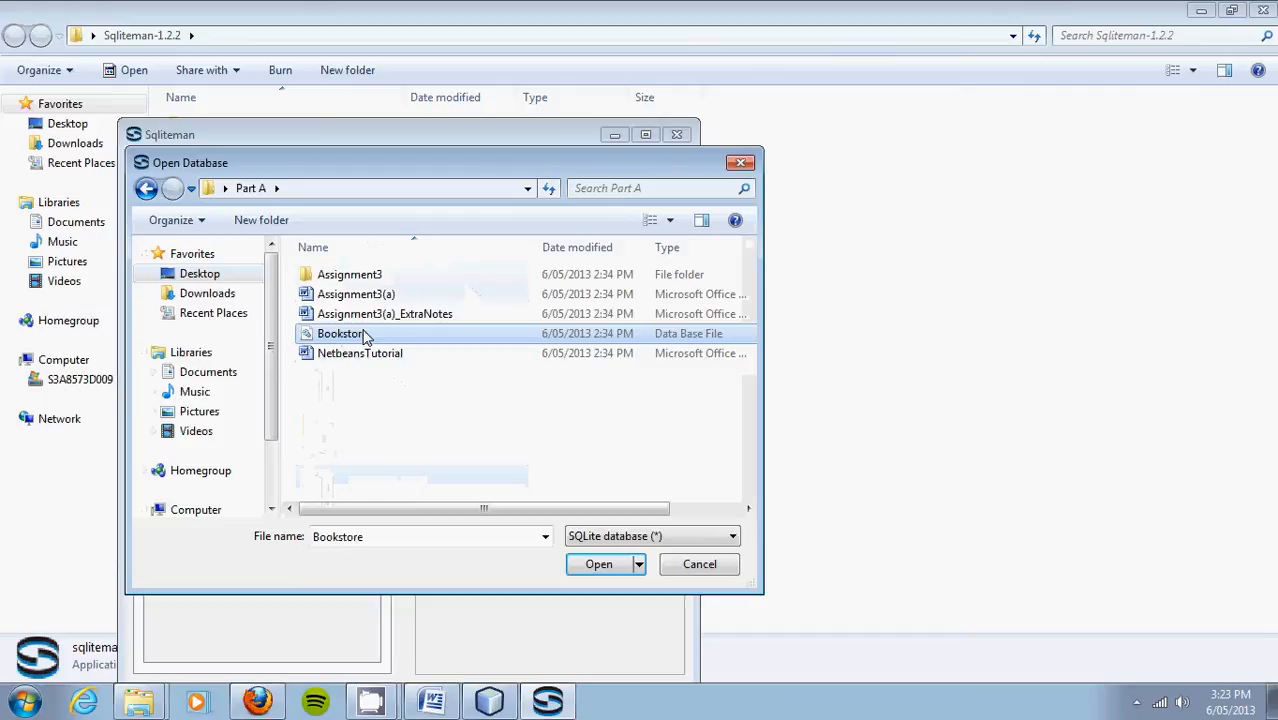
{"action": "double_click", "coordinate": [364, 335]}
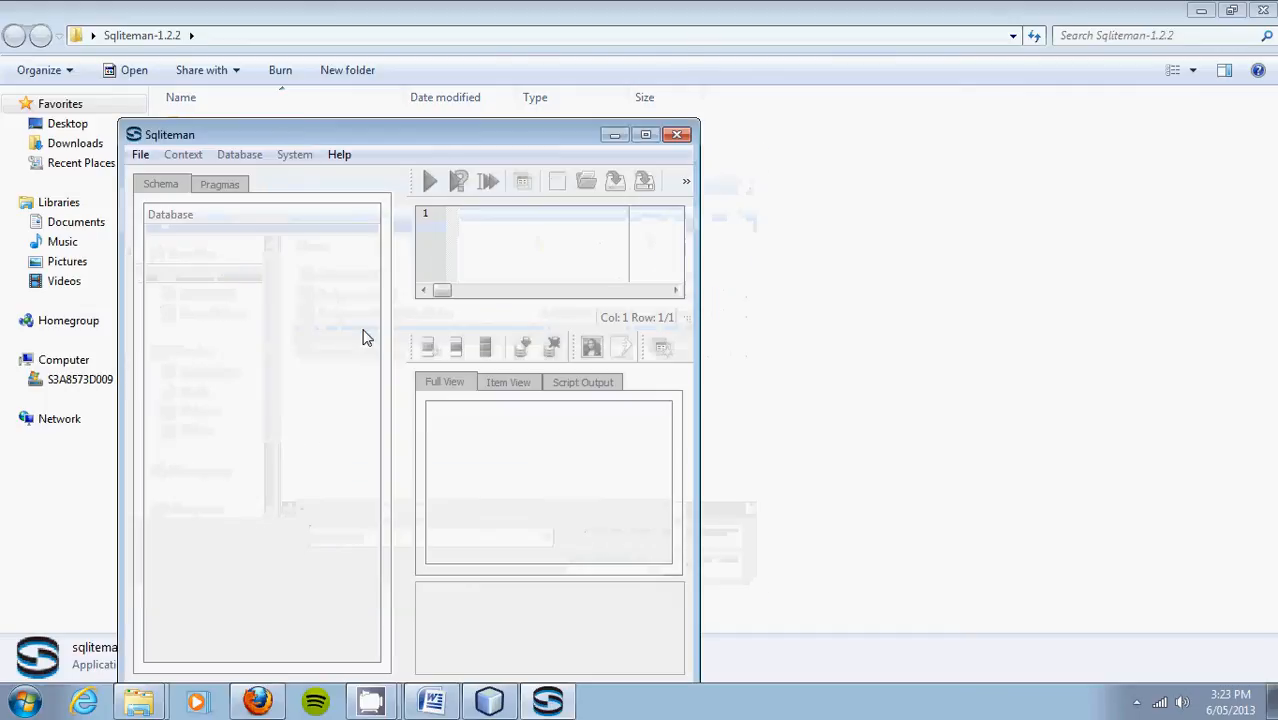
Step: Maximize Sqliteman and expand Tables to show author, book, publisher and wrote
{"action": "double_click", "coordinate": [371, 128]}
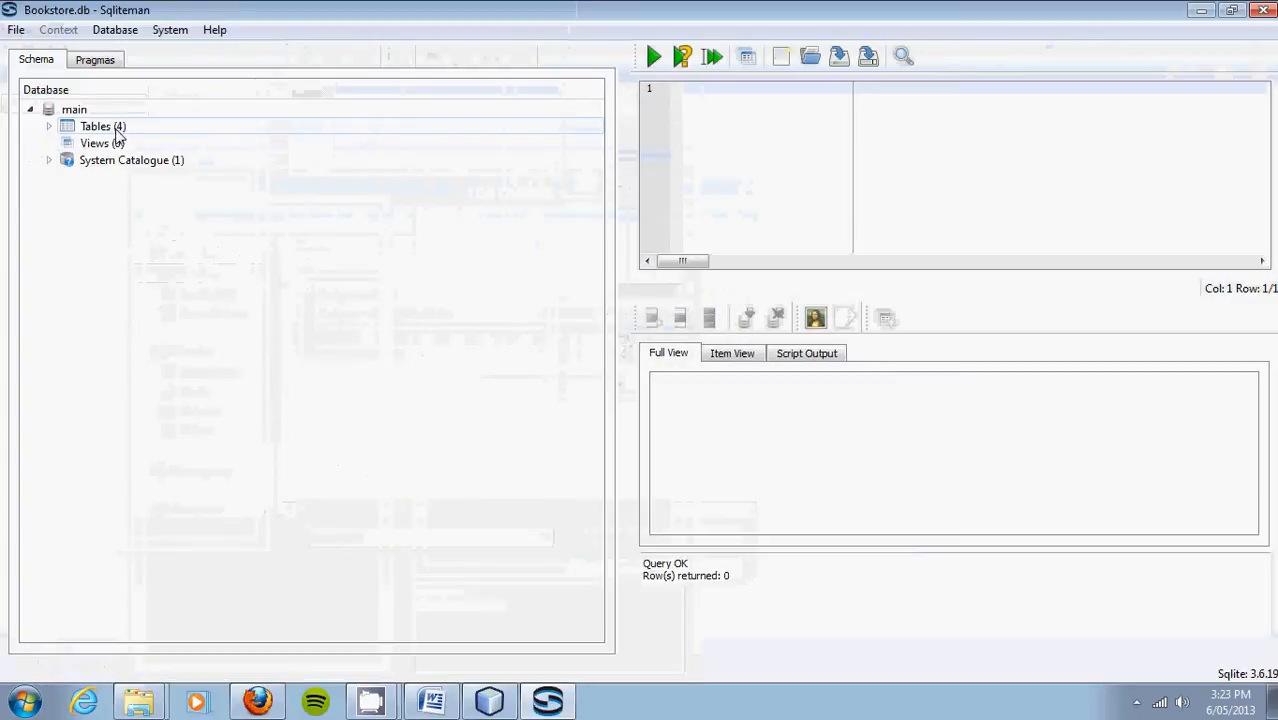
{"action": "left_click", "coordinate": [118, 134]}
{"action": "double_click", "coordinate": [118, 128]}
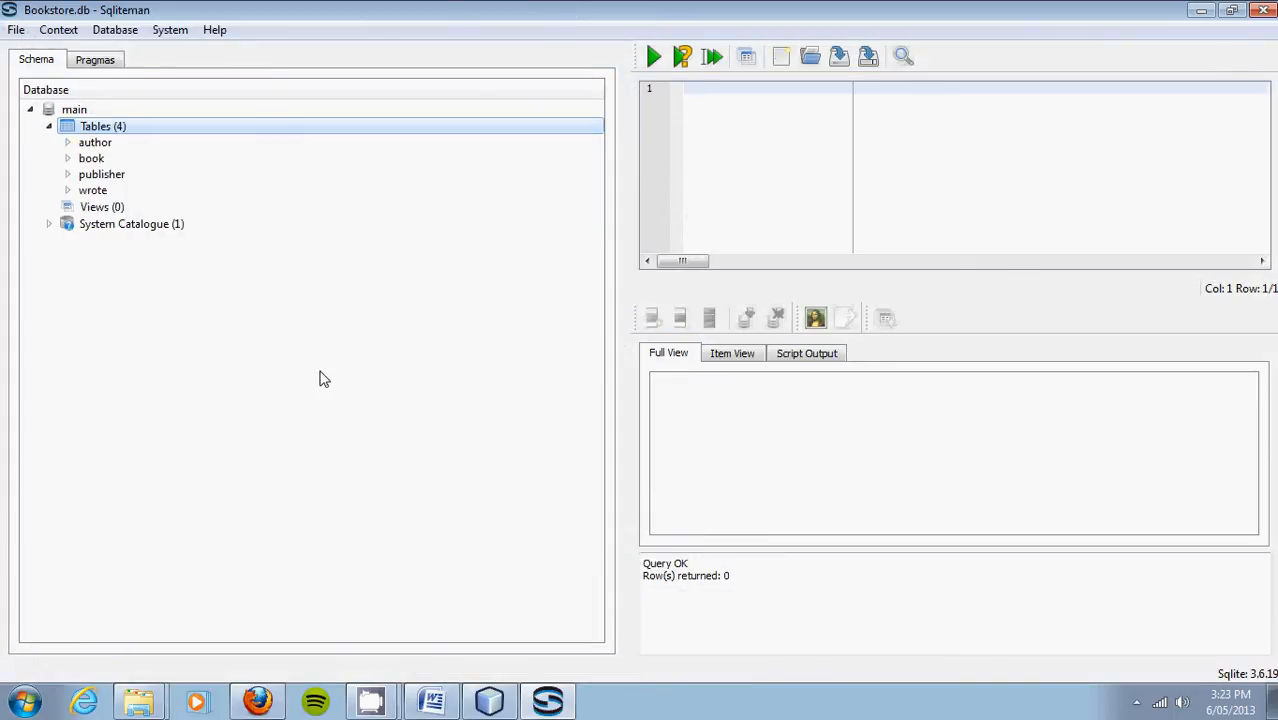
{"action": "left_click", "coordinate": [435, 698]}
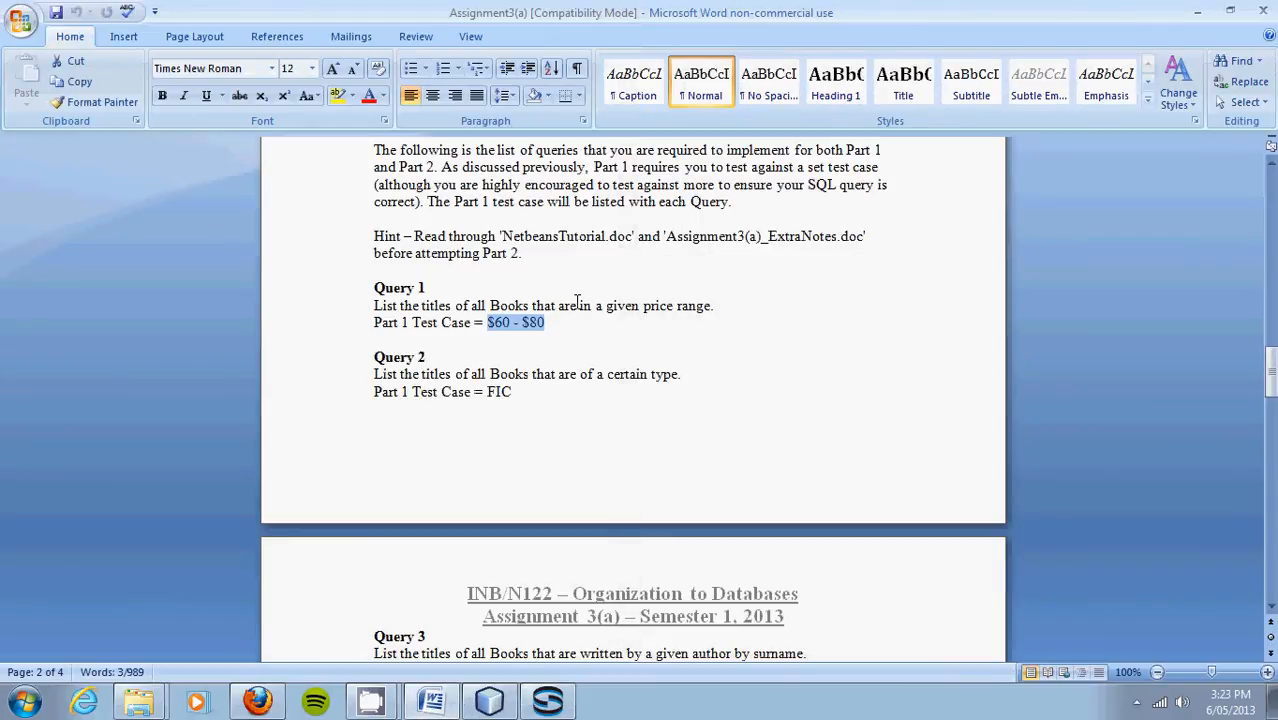
Step: Review the brief from its title, then select Query 1's '$60 - $80' test case in the List of Queries
{"action": "key", "text": "Up"}
{"action": "key", "text": "Up"}
{"action": "key", "text": "Up"}
{"action": "key", "text": "Up"}
{"action": "key", "text": "Up"}
{"action": "key", "text": "Up"}
{"action": "key", "text": "Up"}
{"action": "key", "text": "Up"}
{"action": "key", "text": "Up"}
{"action": "key", "text": "Up"}
{"action": "key", "text": "Up"}
{"action": "key", "text": "Up"}
{"action": "key", "text": "Up"}
{"action": "key", "text": "Up"}
{"action": "key", "text": "Up"}
{"action": "key", "text": "Up"}
{"action": "key", "text": "Up"}
{"action": "key", "text": "Up"}
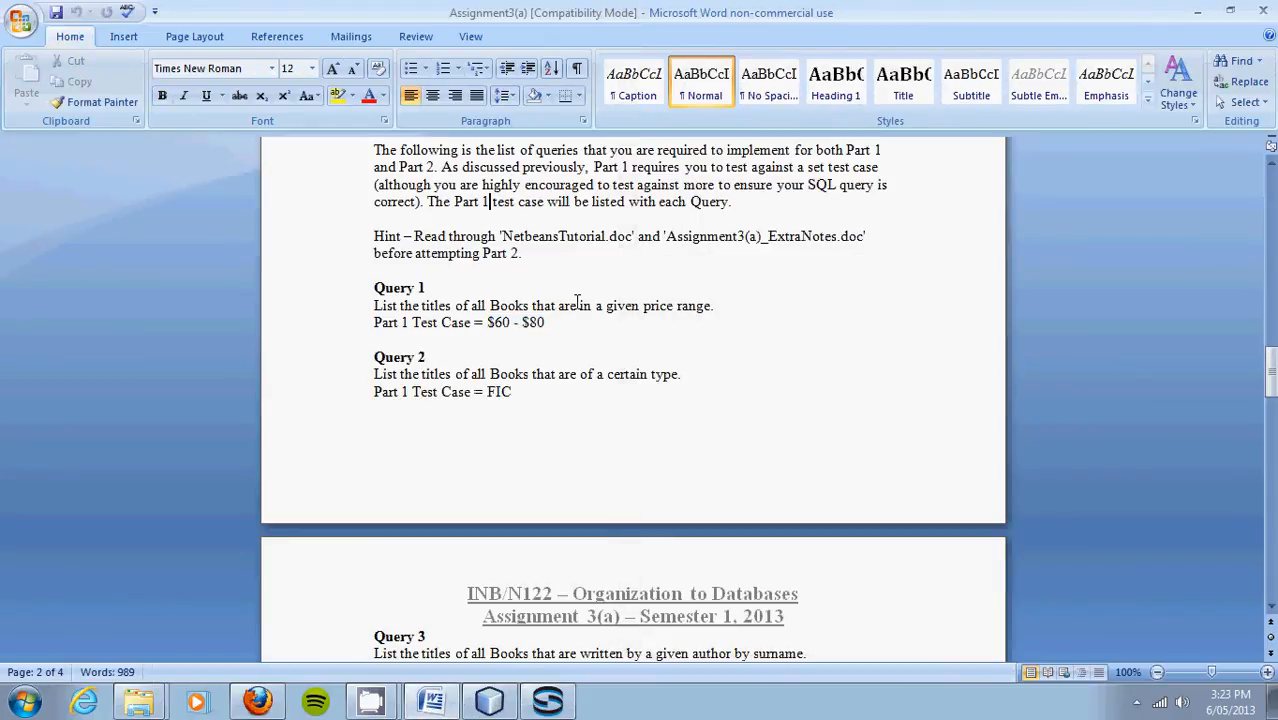
{"action": "key", "text": "Up"}
{"action": "key", "text": "Up"}
{"action": "key", "text": "Up"}
{"action": "key", "text": "Up"}
{"action": "key", "text": "Up"}
{"action": "key", "text": "Up"}
{"action": "key", "text": "Up"}
{"action": "key", "text": "Up"}
{"action": "key", "text": "Up"}
{"action": "key", "text": "Up"}
{"action": "key", "text": "Up"}
{"action": "key", "text": "Up"}
{"action": "key", "text": "Up"}
{"action": "key", "text": "Up"}
{"action": "key", "text": "Up"}
{"action": "key", "text": "Up"}
{"action": "key", "text": "Up"}
{"action": "key", "text": "Up"}
{"action": "key", "text": "Up"}
{"action": "key", "text": "Up"}
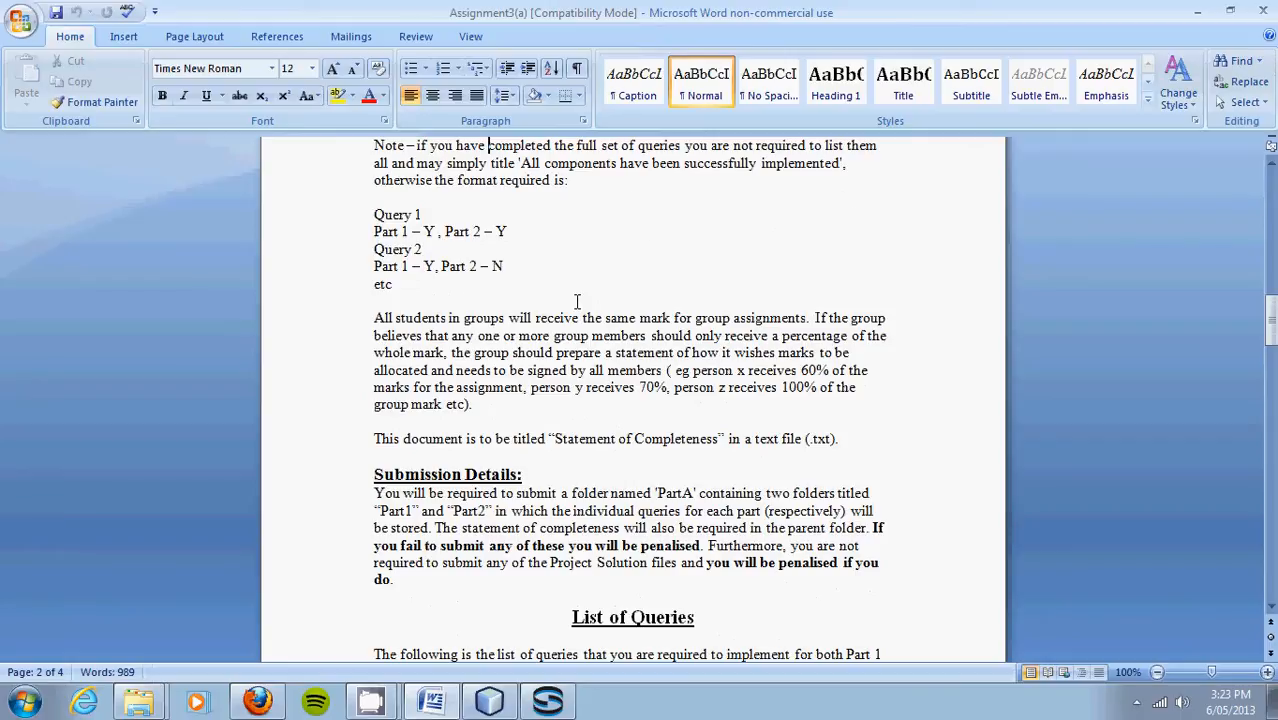
{"action": "key", "text": "Up"}
{"action": "key", "text": "Up"}
{"action": "key", "text": "Up"}
{"action": "key", "text": "Up"}
{"action": "key", "text": "Up"}
{"action": "key", "text": "Up"}
{"action": "key", "text": "Up"}
{"action": "key", "text": "Up"}
{"action": "key", "text": "Up"}
{"action": "key", "text": "Up"}
{"action": "key", "text": "Up"}
{"action": "key", "text": "Up"}
{"action": "key", "text": "Up"}
{"action": "key", "text": "Up"}
{"action": "key", "text": "Up"}
{"action": "key", "text": "Up"}
{"action": "key", "text": "Up"}
{"action": "key", "text": "Up"}
{"action": "key", "text": "Up"}
{"action": "key", "text": "Up"}
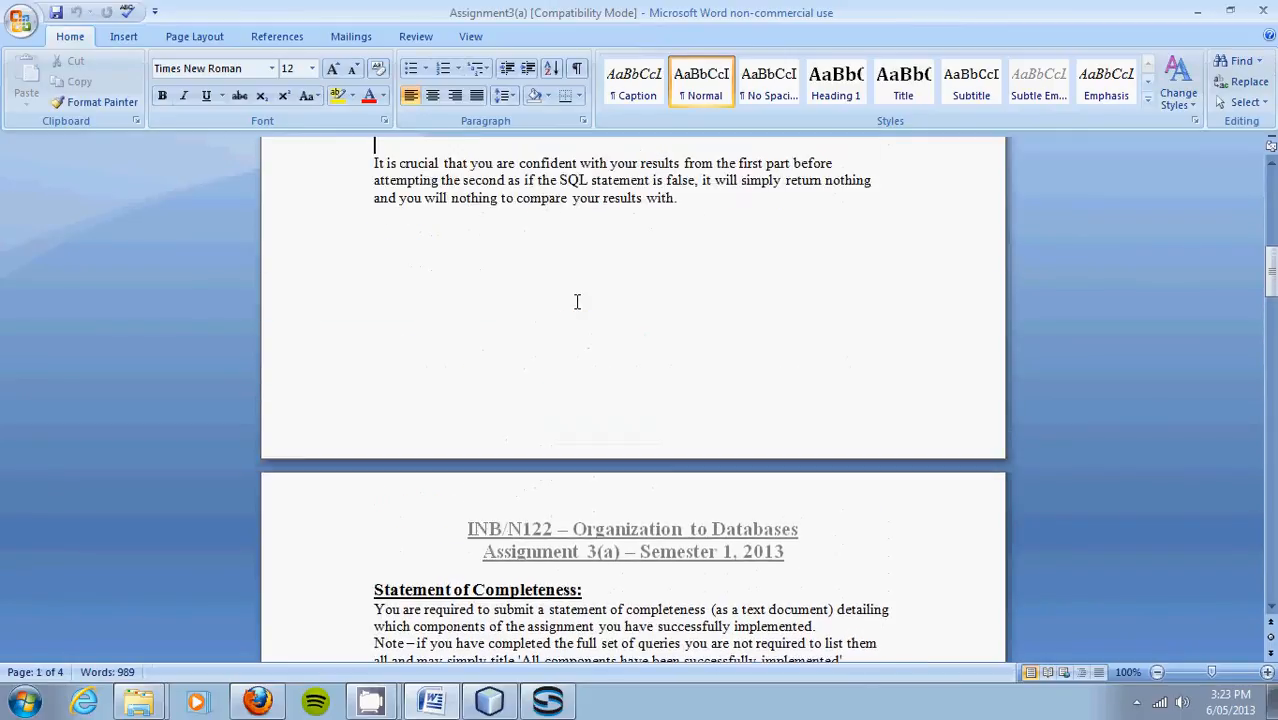
{"action": "key", "text": "Up"}
{"action": "key", "text": "Up"}
{"action": "key", "text": "Up"}
{"action": "key", "text": "Up"}
{"action": "key", "text": "Up"}
{"action": "key", "text": "Up"}
{"action": "key", "text": "Up"}
{"action": "key", "text": "Up"}
{"action": "key", "text": "Up"}
{"action": "key", "text": "Up"}
{"action": "key", "text": "Up"}
{"action": "key", "text": "Up"}
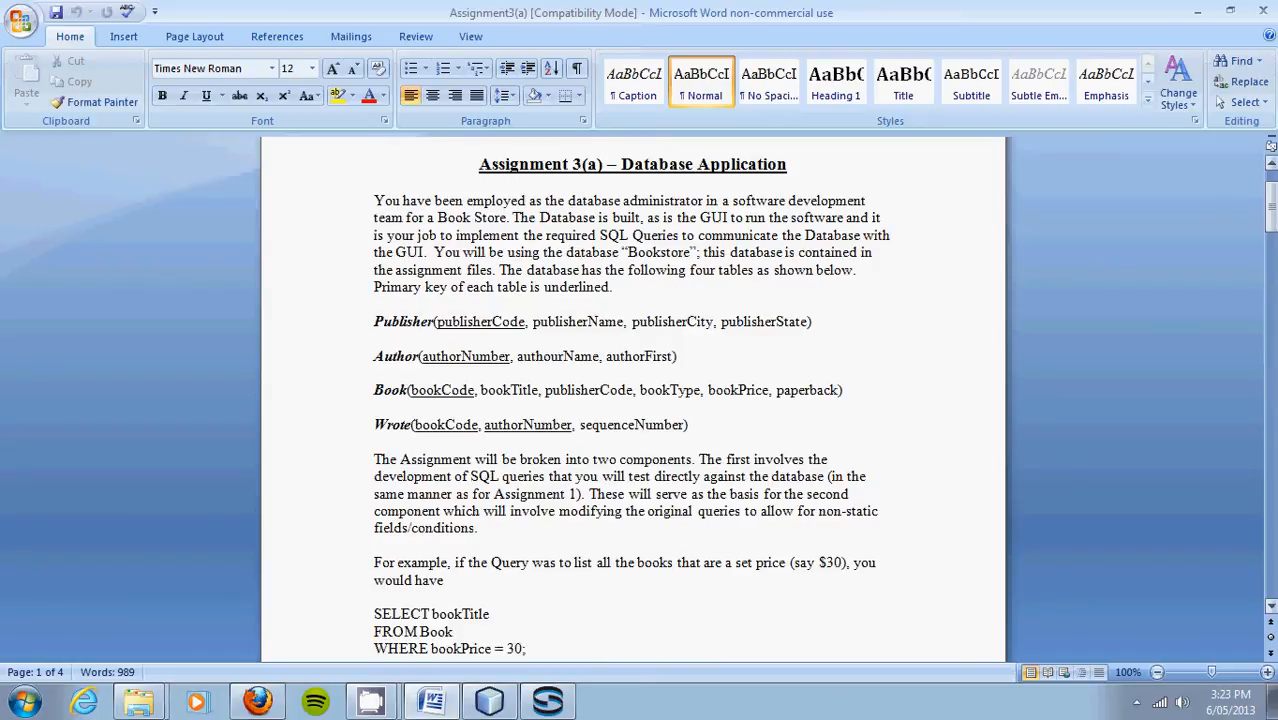
{"action": "left_click_drag", "start_coordinate": [1272, 220], "coordinate": [1272, 383]}
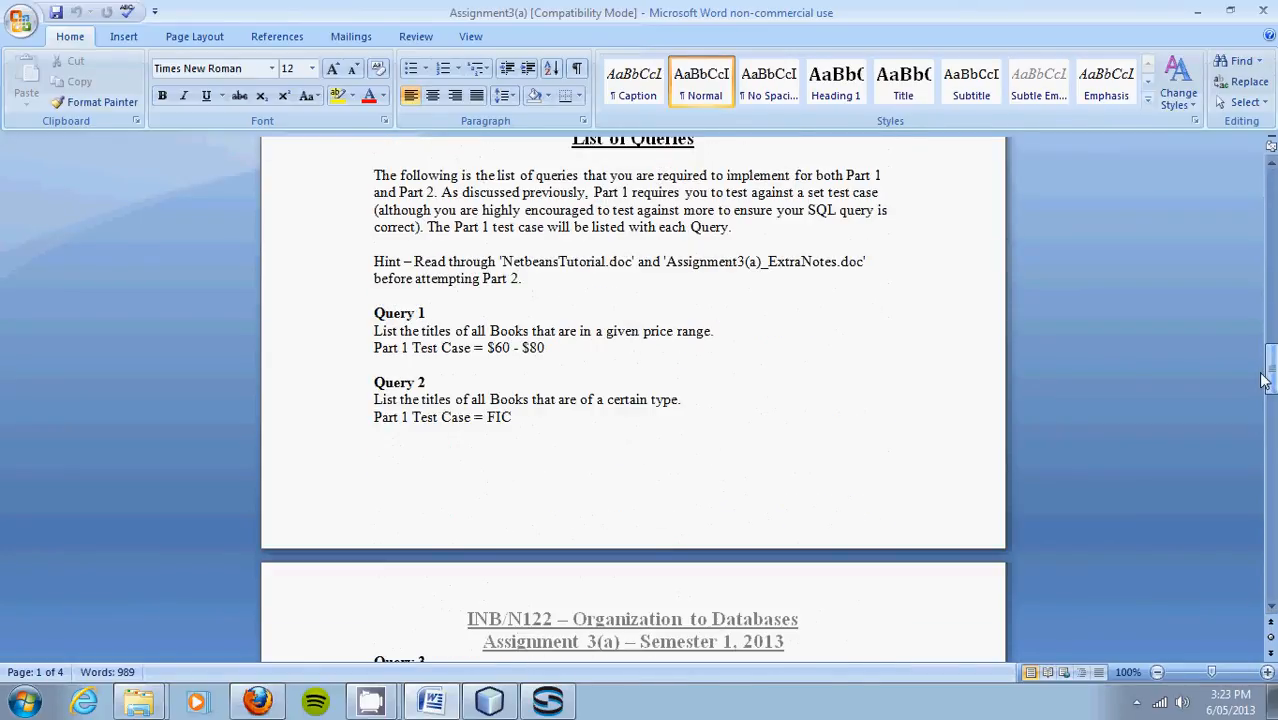
{"action": "left_click", "coordinate": [401, 347]}
{"action": "left_click_drag", "start_coordinate": [419, 331], "coordinate": [450, 333]}
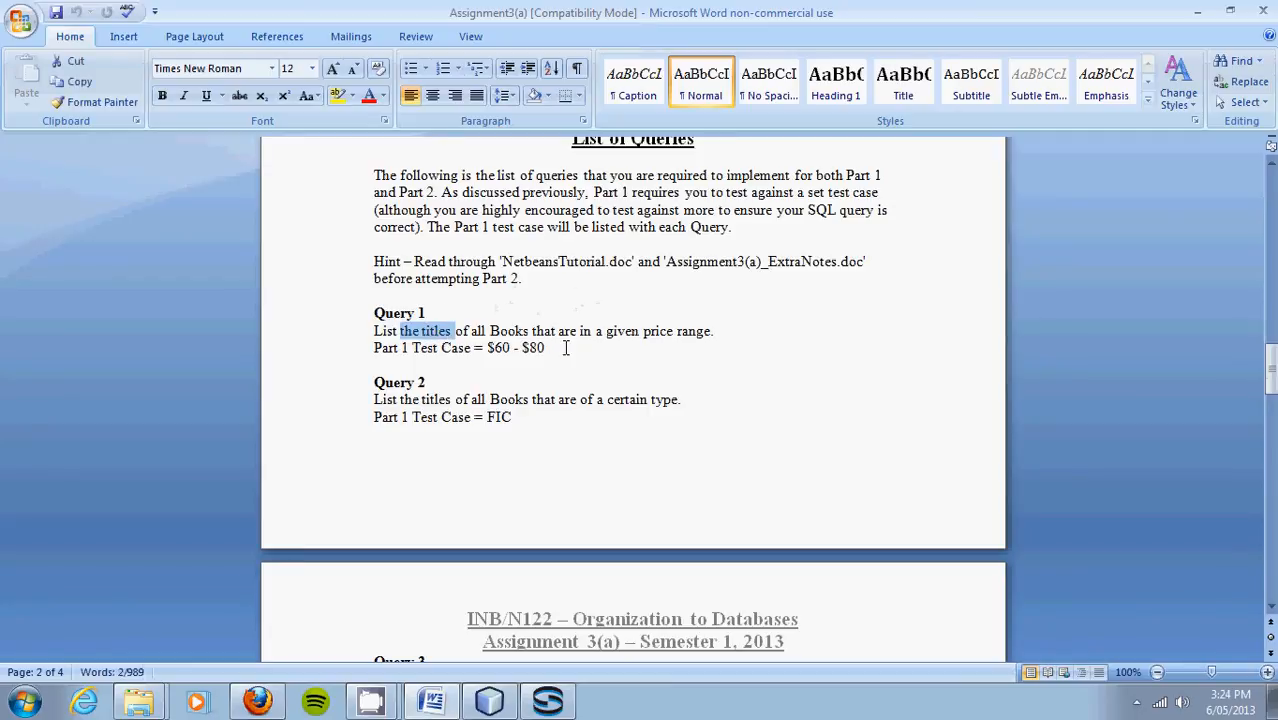
{"action": "left_click_drag", "start_coordinate": [487, 347], "coordinate": [545, 347]}
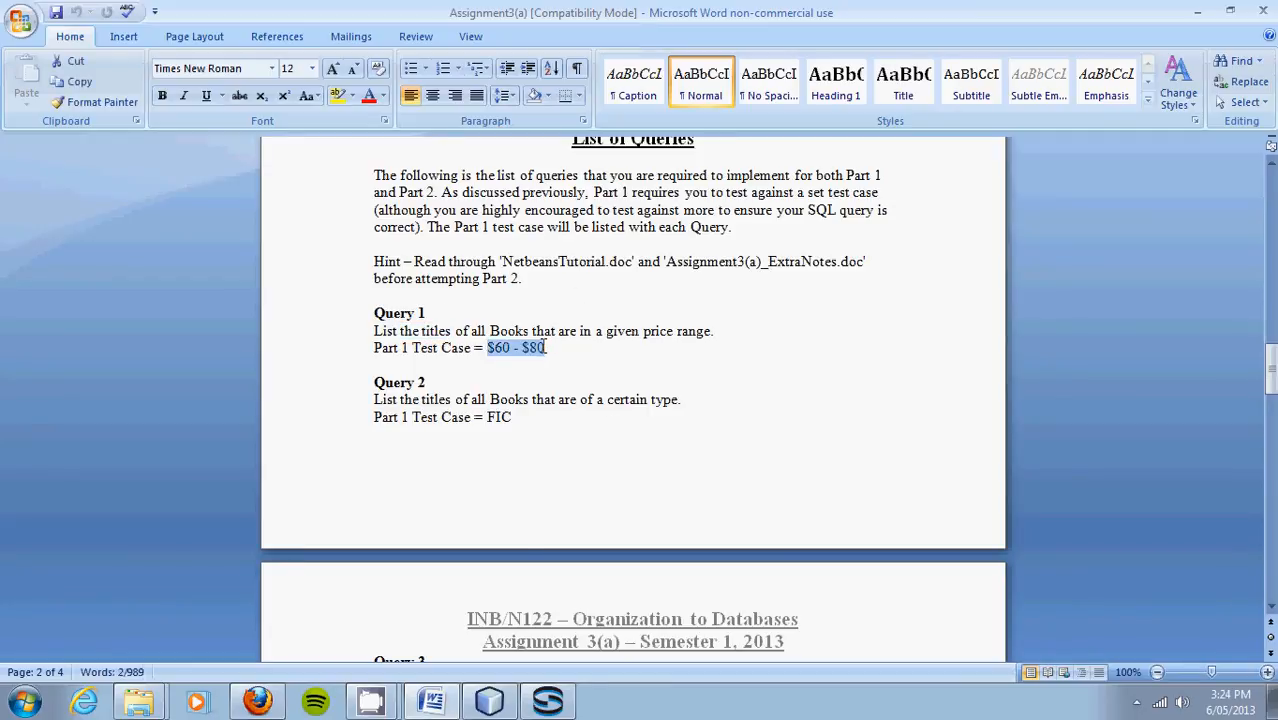
Step: Write and run SELECT Title FROM Books WHERE bookPrice > 60 AND bookPrice < 80; in Sqliteman
{"action": "left_click", "coordinate": [541, 706]}
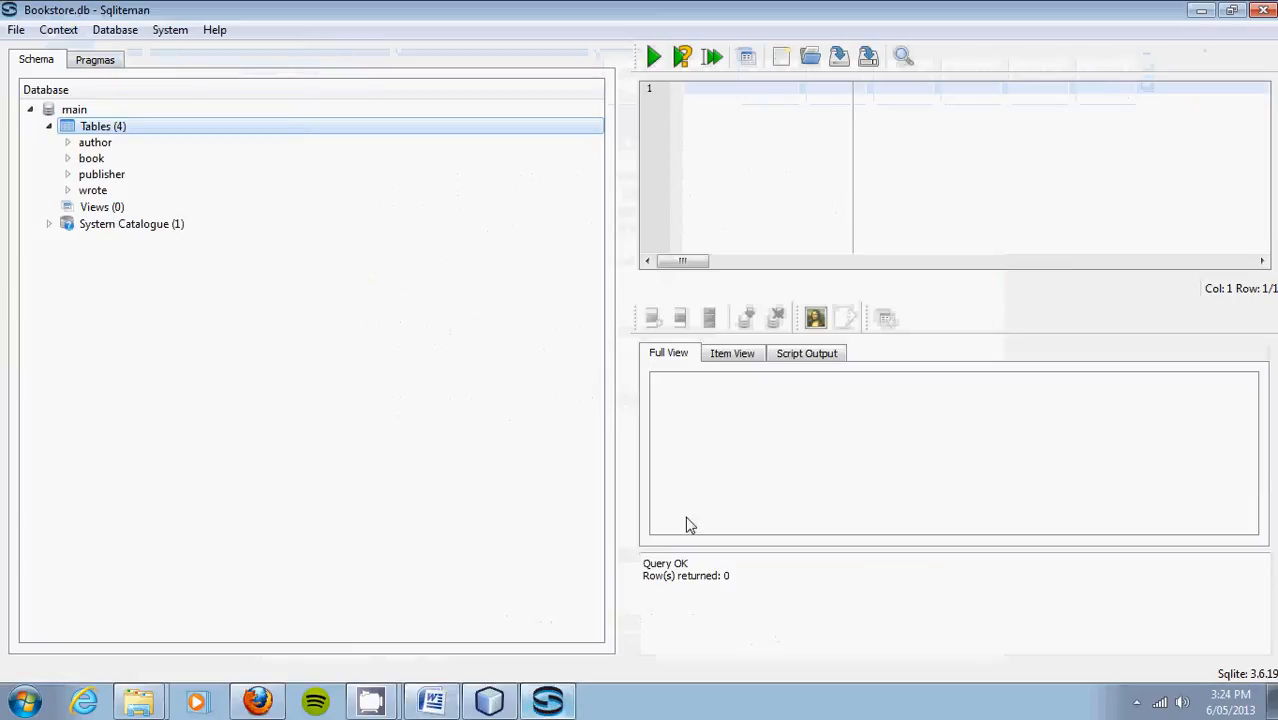
{"action": "left_click", "coordinate": [885, 178]}
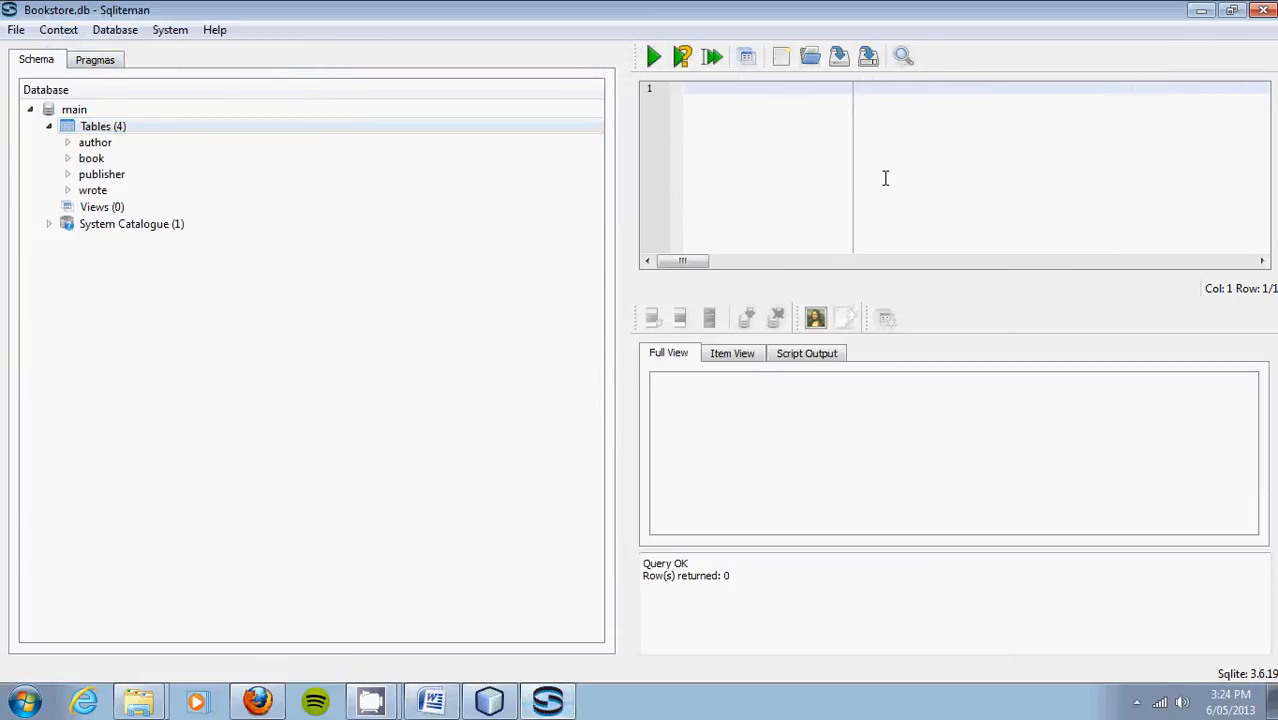
{"action": "type", "text": "SELECT Tit"}
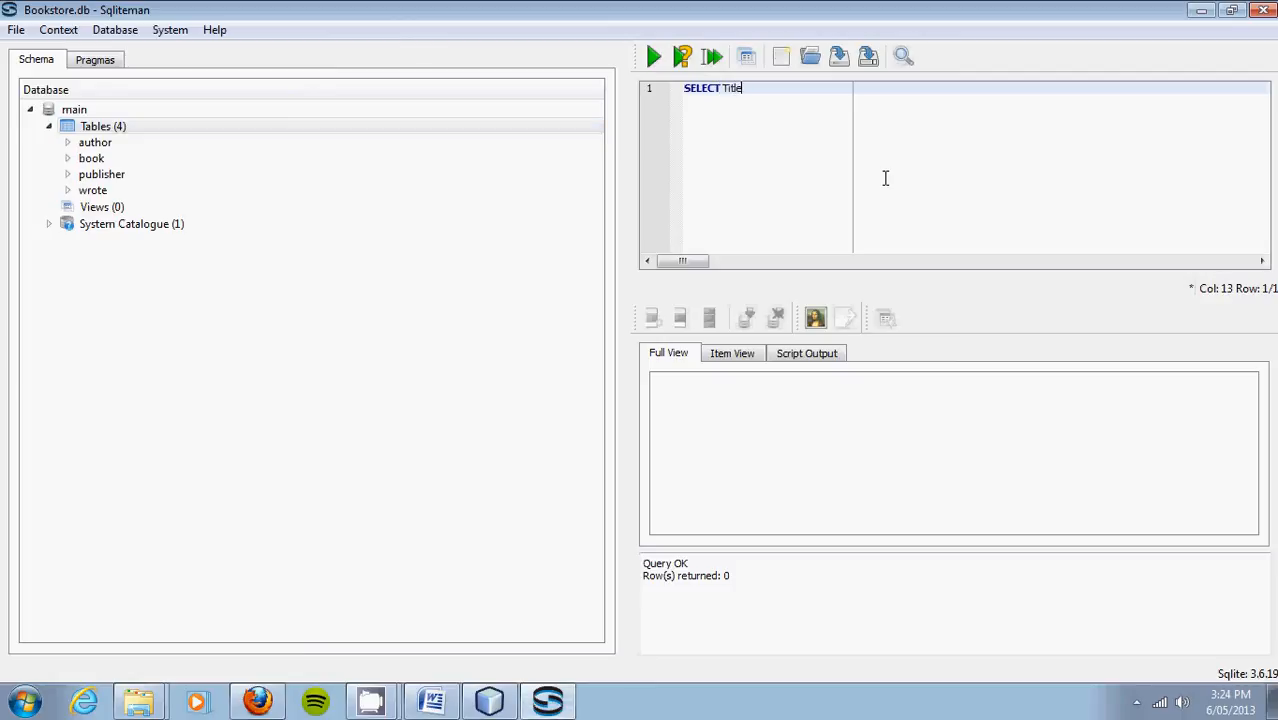
{"action": "type", "text": "le"}
{"action": "key", "text": "Return"}
{"action": "type", "text": "FROM B"}
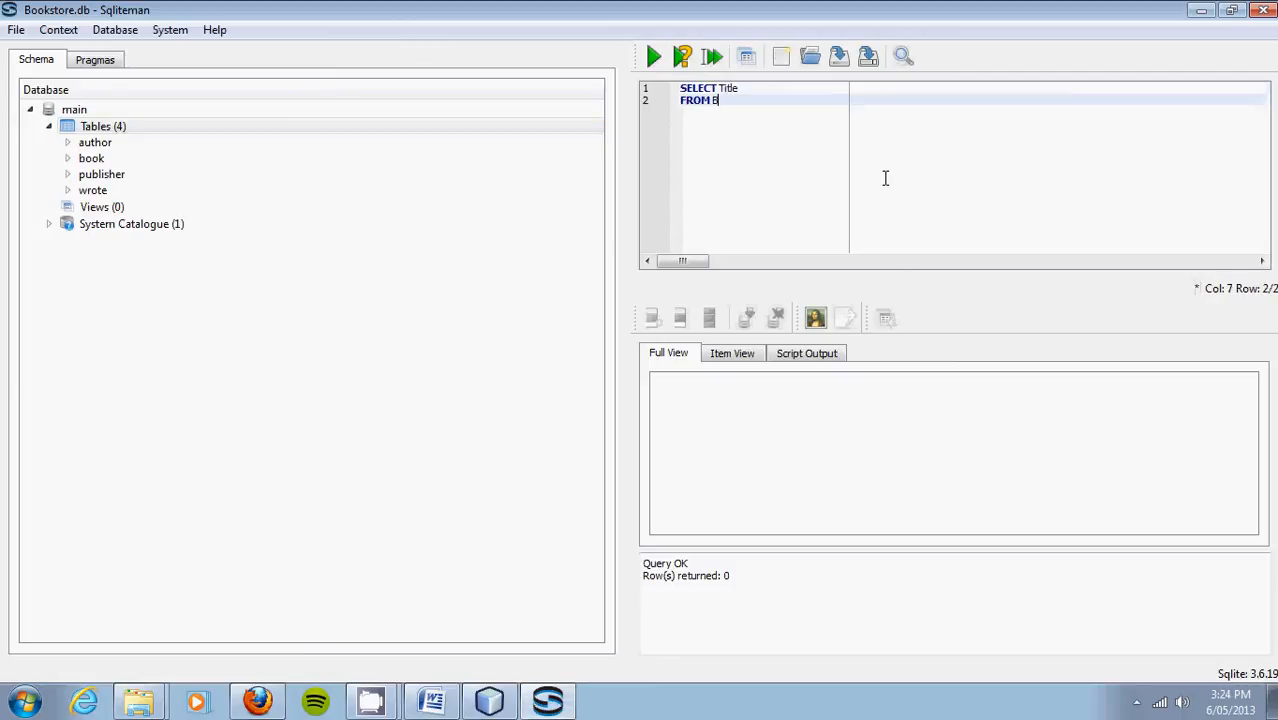
{"action": "type", "text": "ooks"}
{"action": "key", "text": "Return"}
{"action": "type", "text": "WHERE b"}
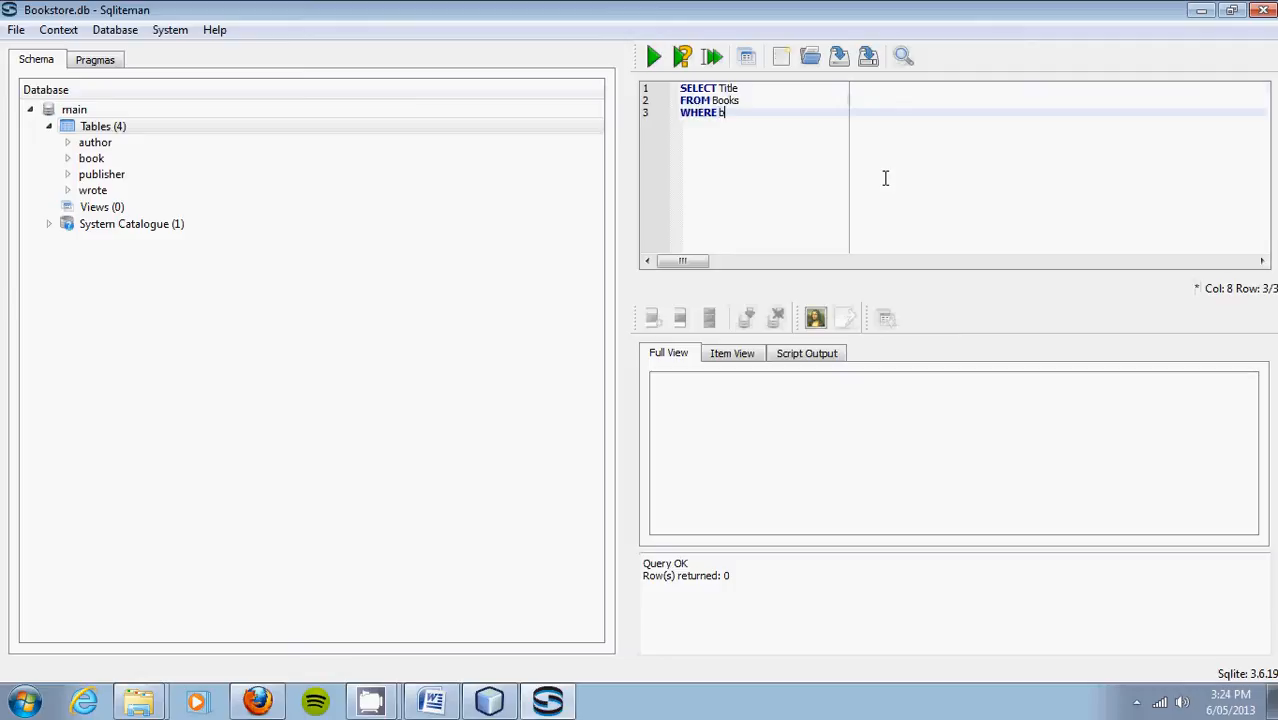
{"action": "type", "text": "ookPrice "}
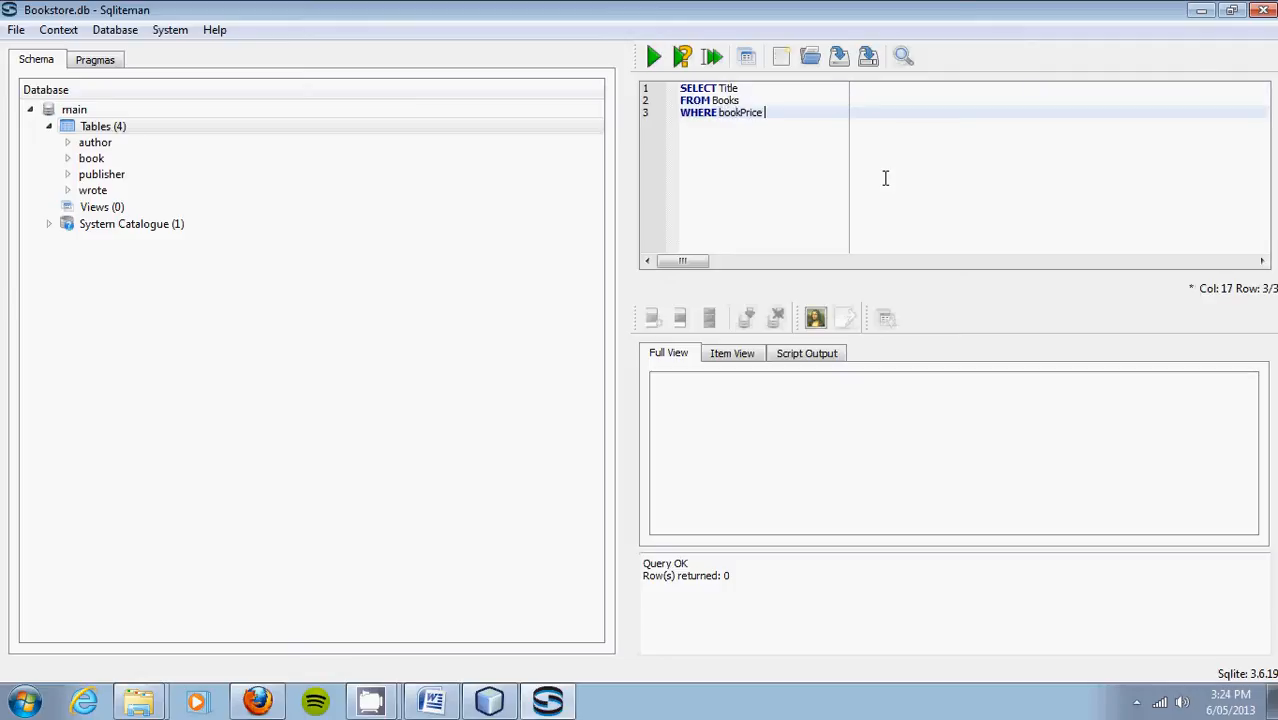
{"action": "type", "text": "> 60"}
{"action": "key", "text": "Return"}
{"action": "type", "text": "A"}
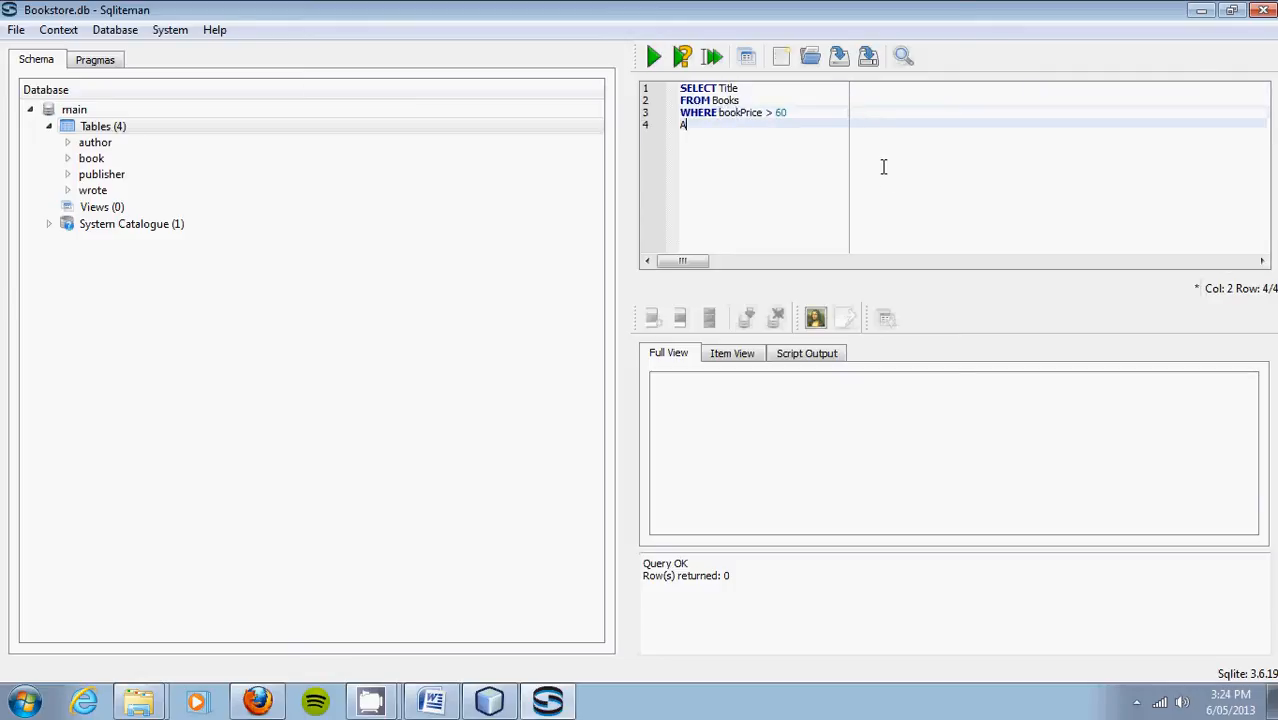
{"action": "type", "text": "ND bookP"}
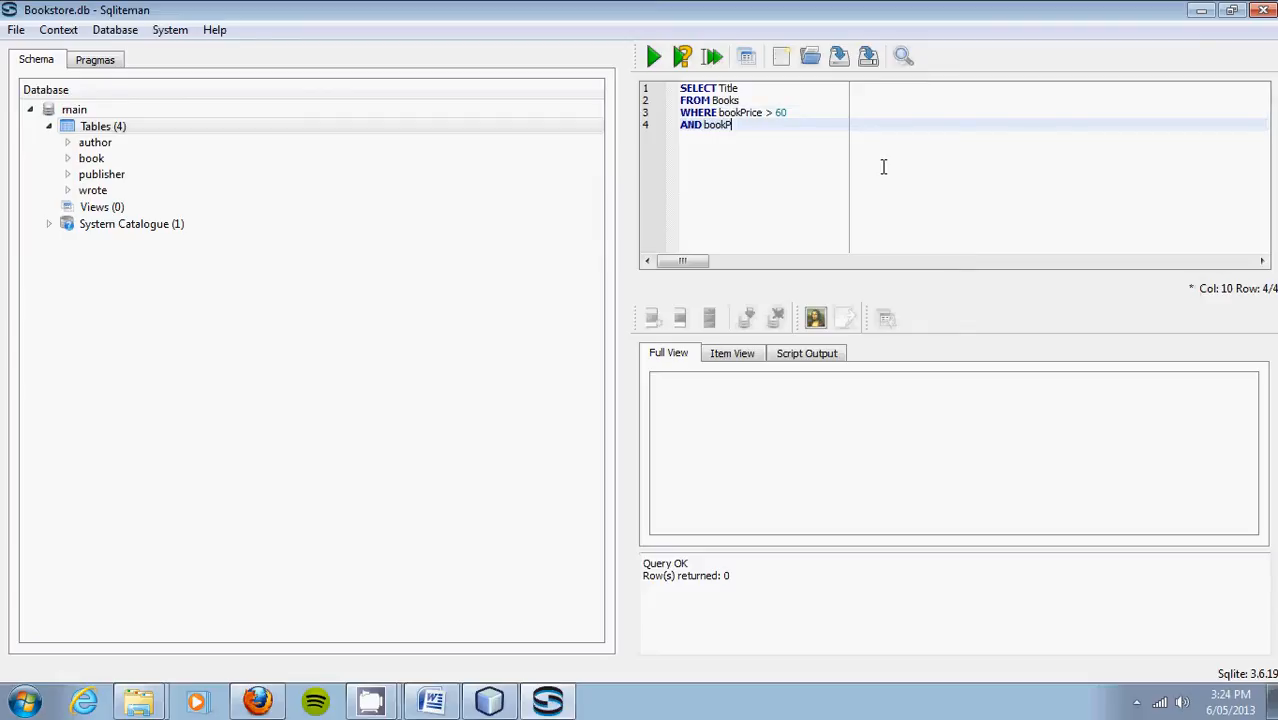
{"action": "type", "text": "rice < 80;"}
{"action": "left_click", "coordinate": [653, 58]}
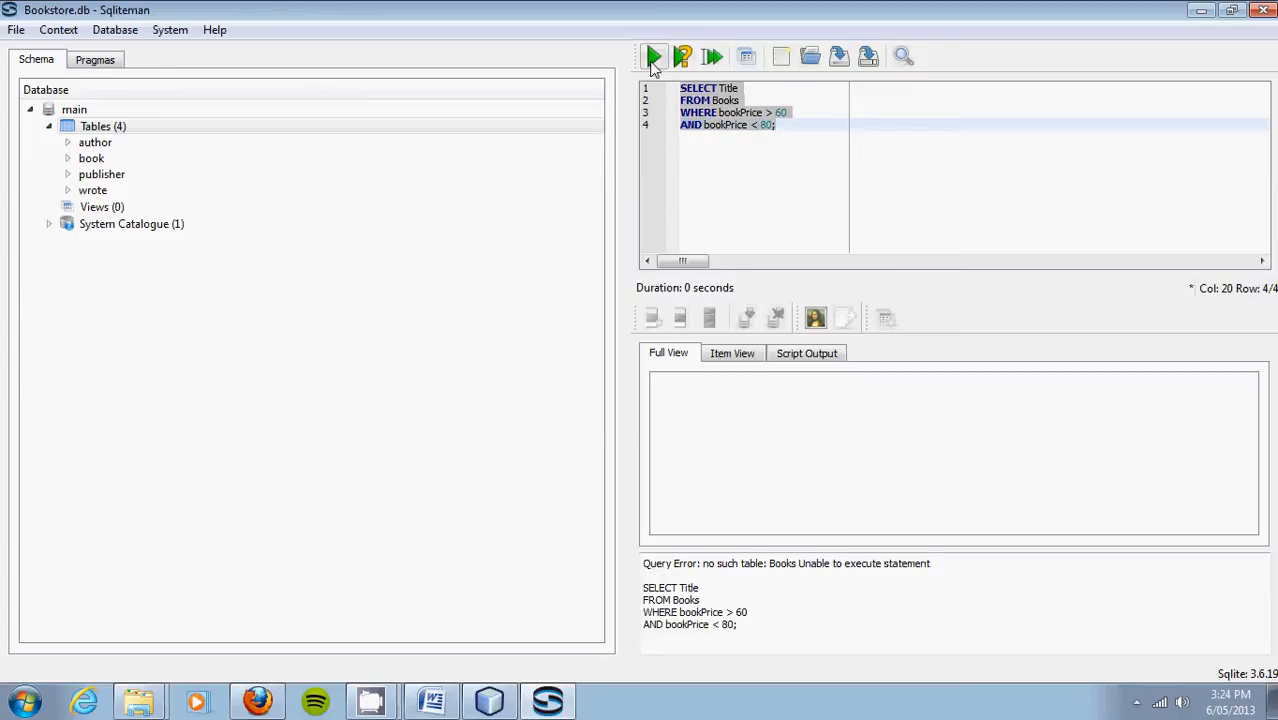
Step: Lowercase Books to books and Title to title, re-running the query after each change
{"action": "left_click", "coordinate": [717, 89]}
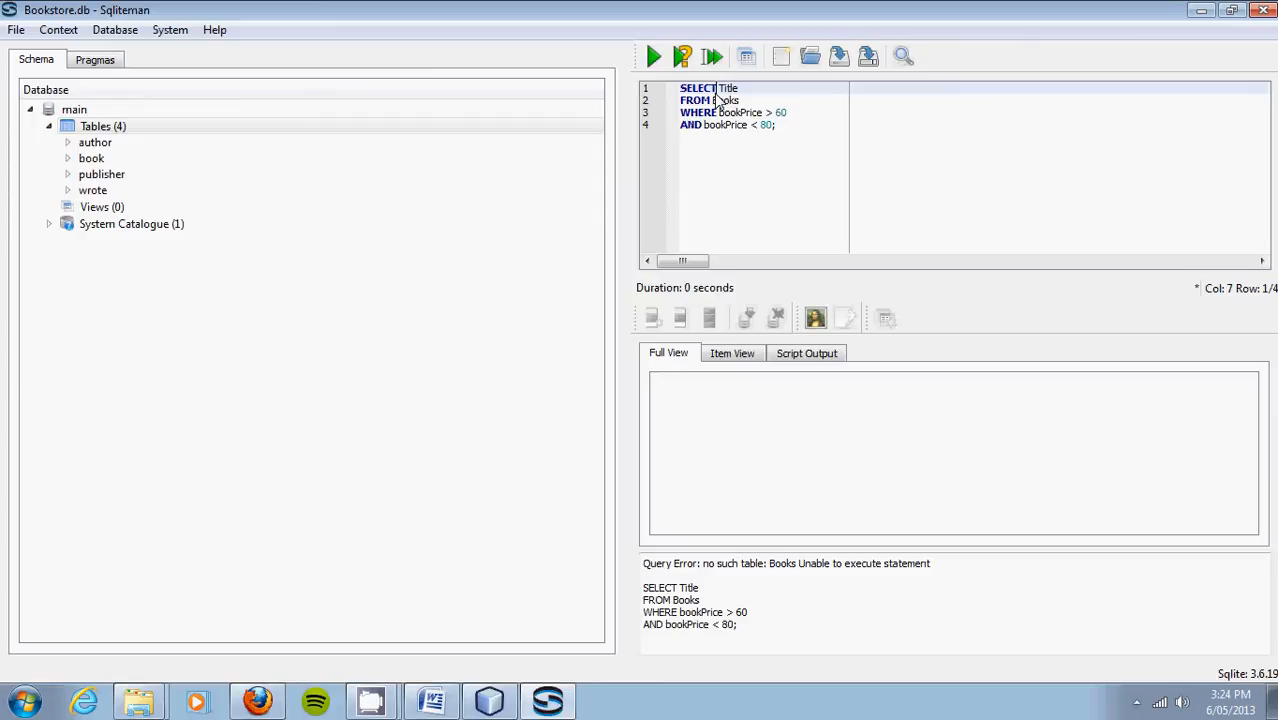
{"action": "key", "text": "Down"}
{"action": "key", "text": "BackSpace"}
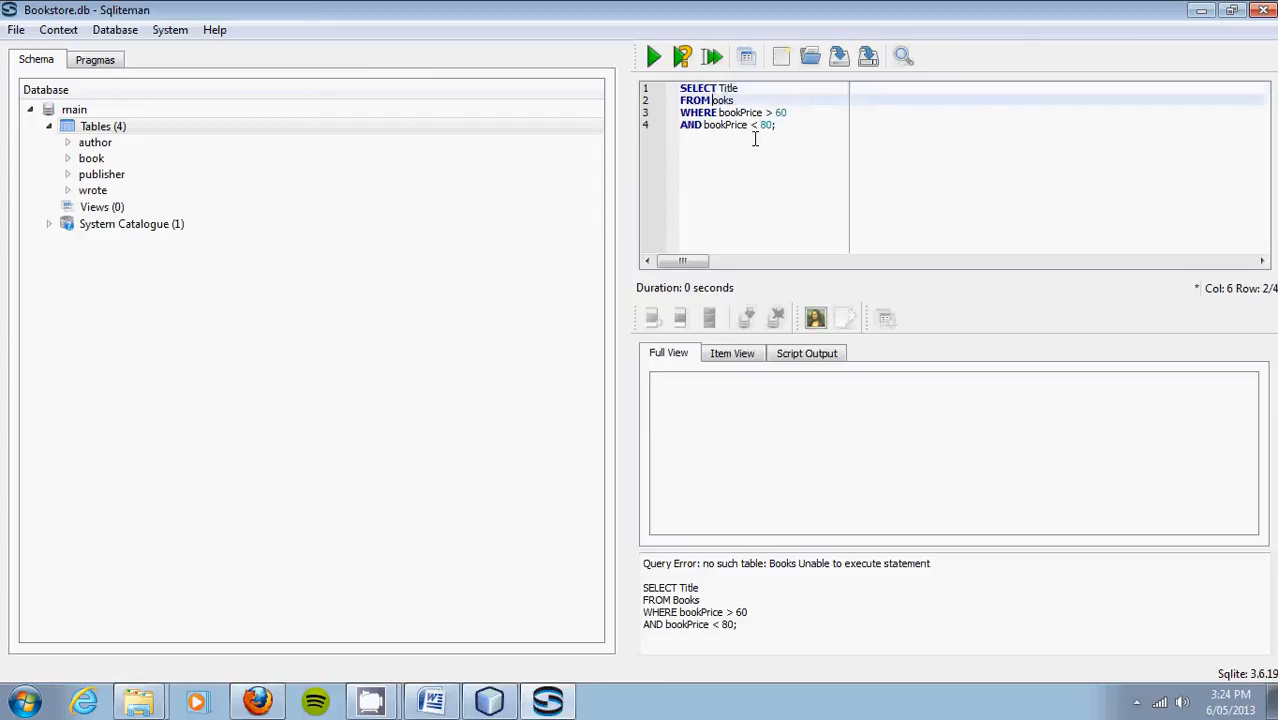
{"action": "type", "text": "b"}
{"action": "left_click", "coordinate": [654, 57]}
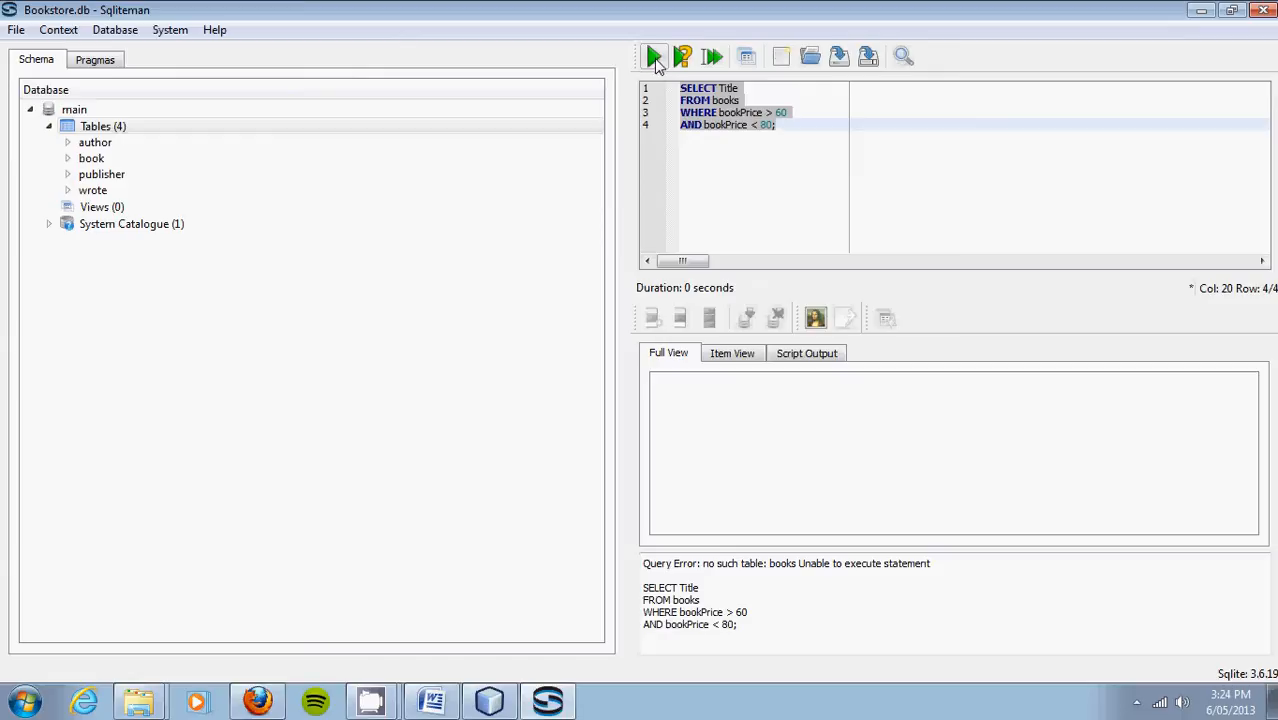
{"action": "left_click", "coordinate": [722, 89]}
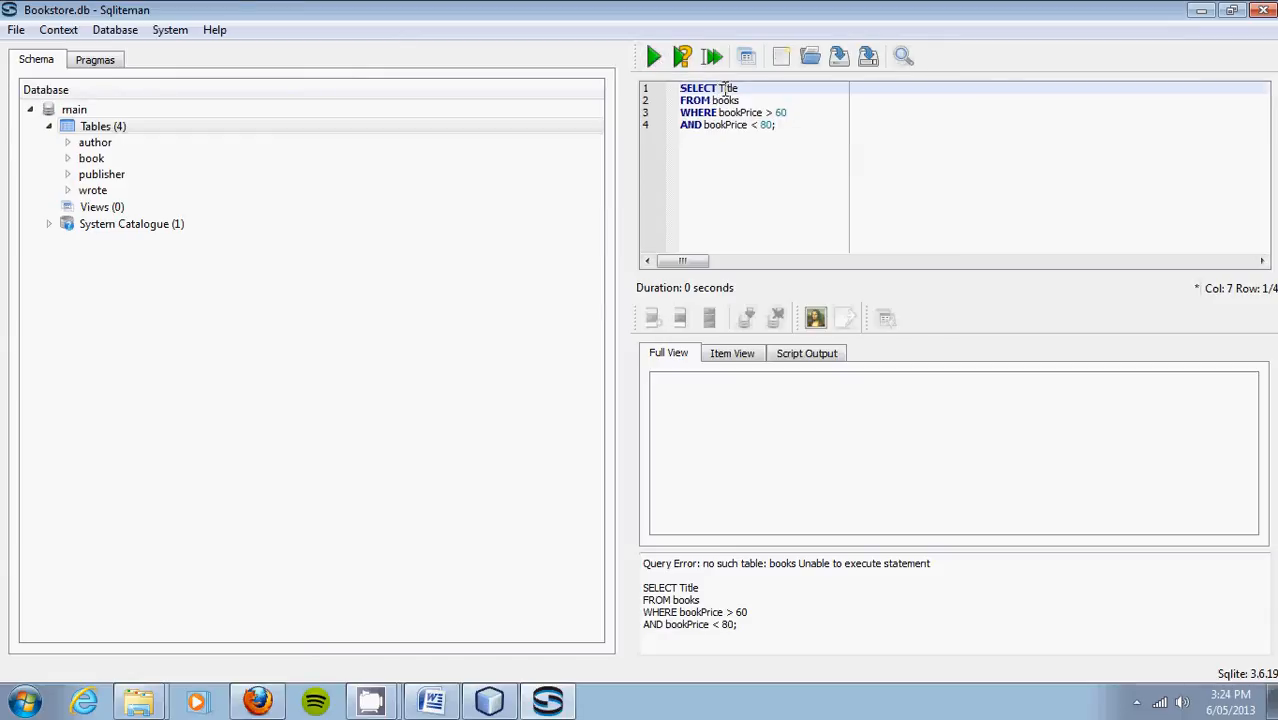
{"action": "left_click", "coordinate": [722, 84]}
{"action": "key", "text": "Delete"}
{"action": "type", "text": "t"}
{"action": "left_click", "coordinate": [652, 58]}
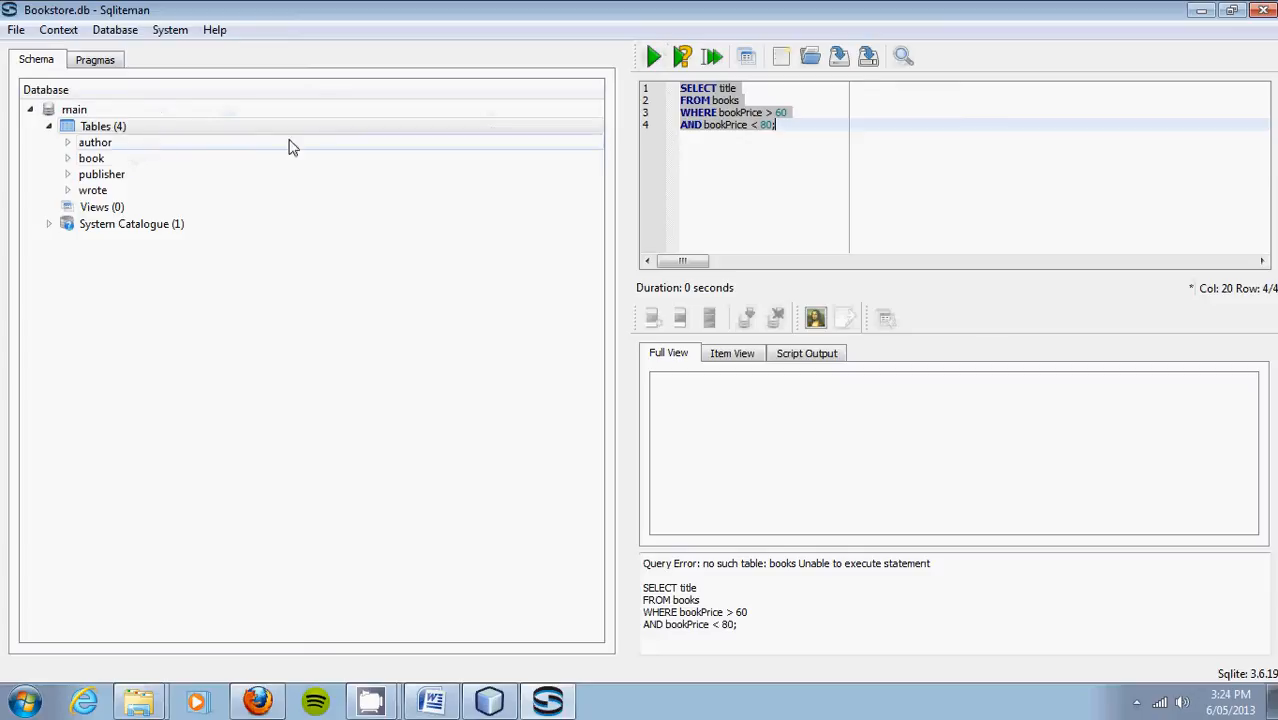
Step: Change the table to book and the column to bookTitle, then run the query
{"action": "left_click", "coordinate": [742, 100]}
{"action": "key", "text": "BackSpace"}
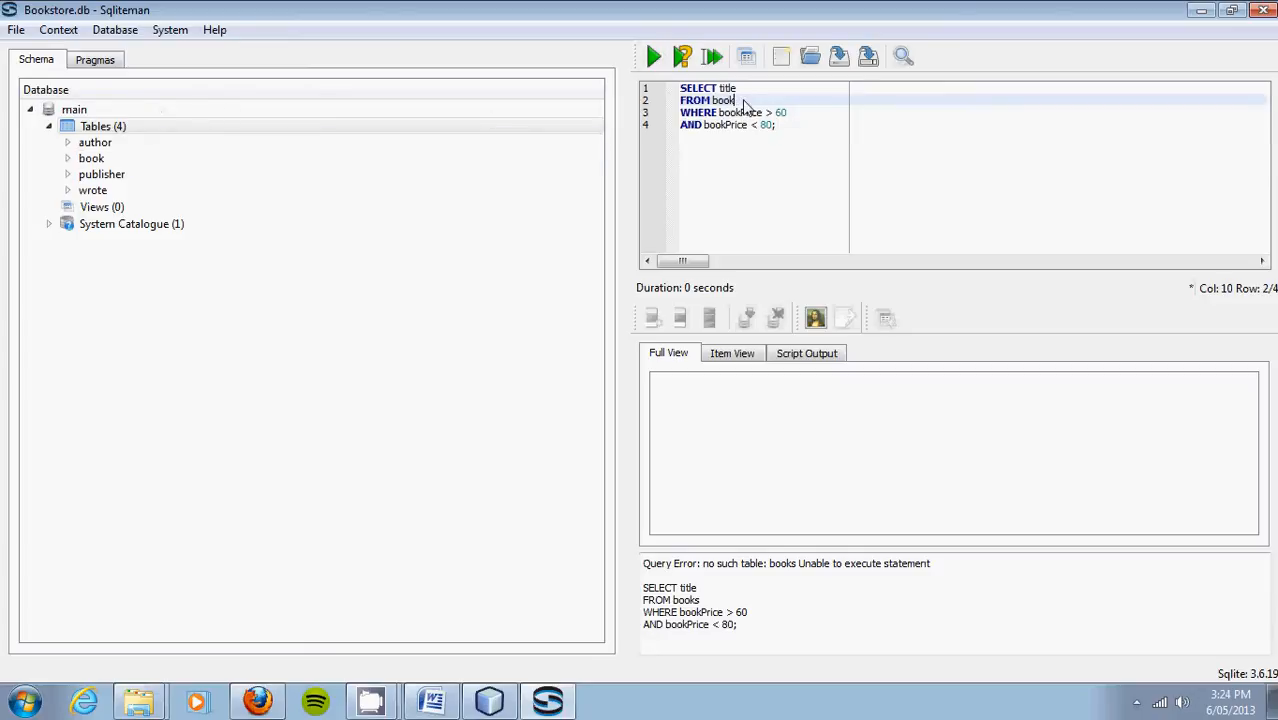
{"action": "left_click", "coordinate": [654, 57]}
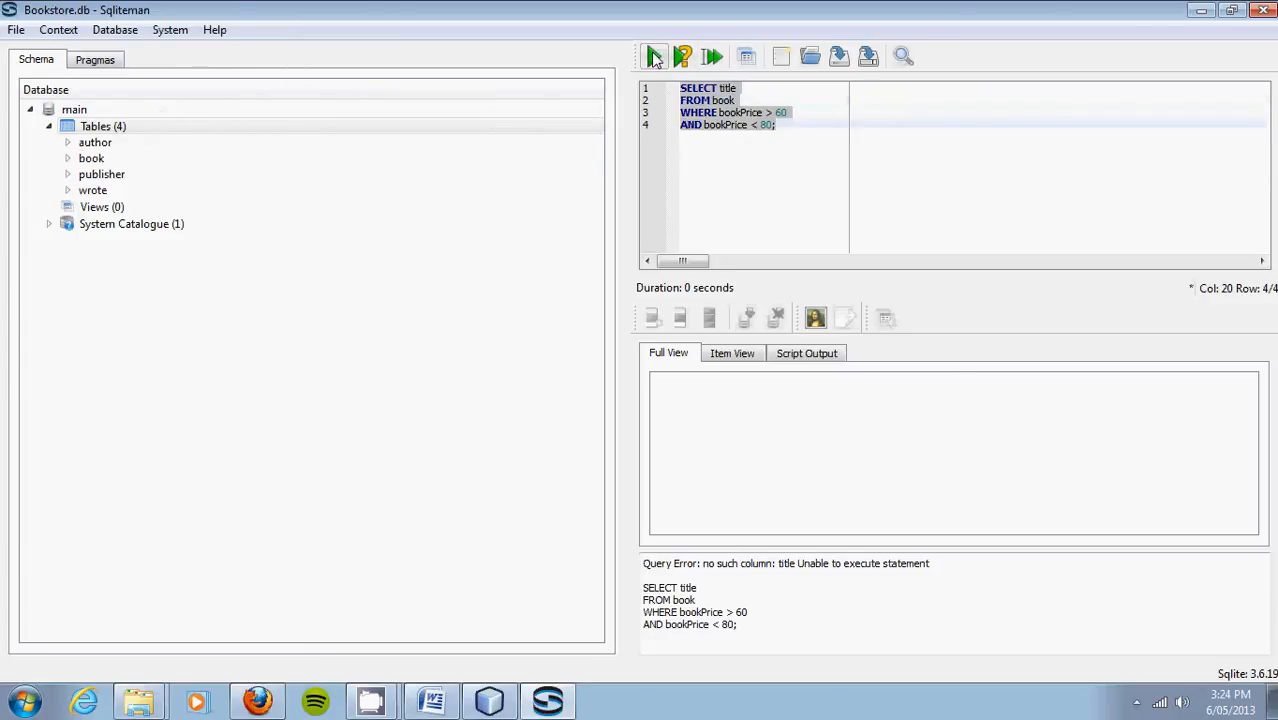
{"action": "left_click", "coordinate": [720, 101]}
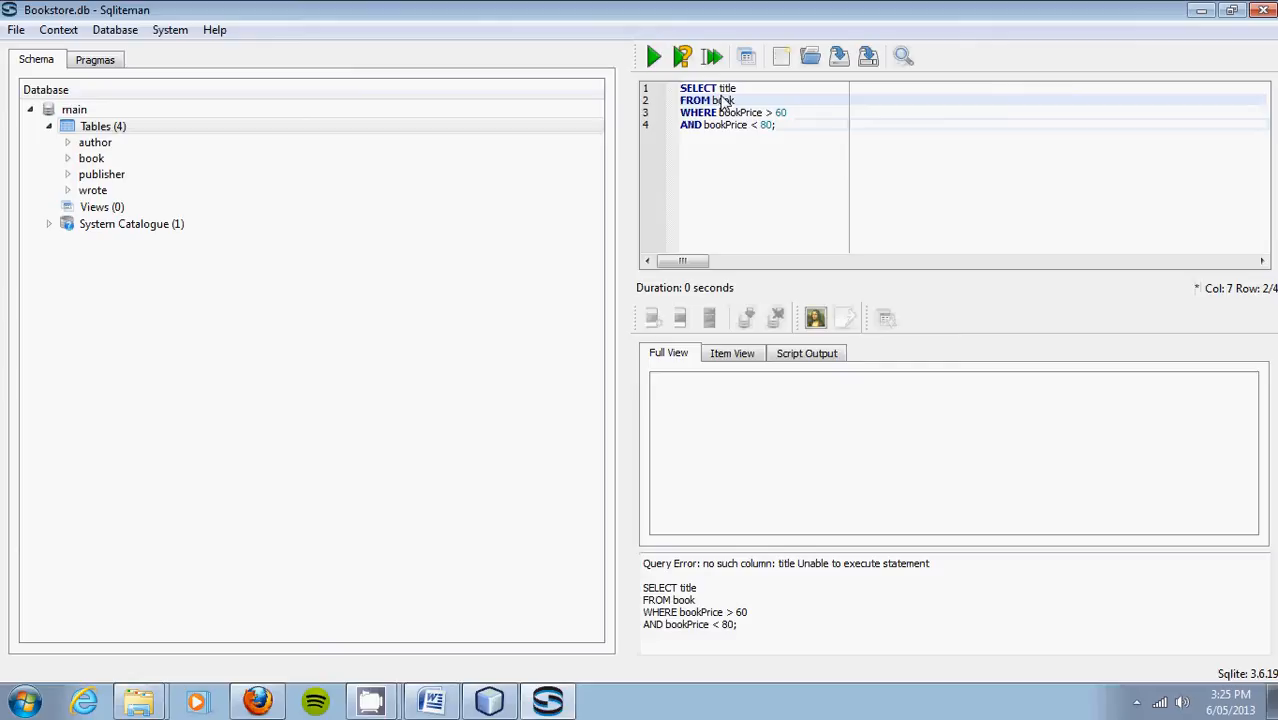
{"action": "left_click", "coordinate": [720, 88]}
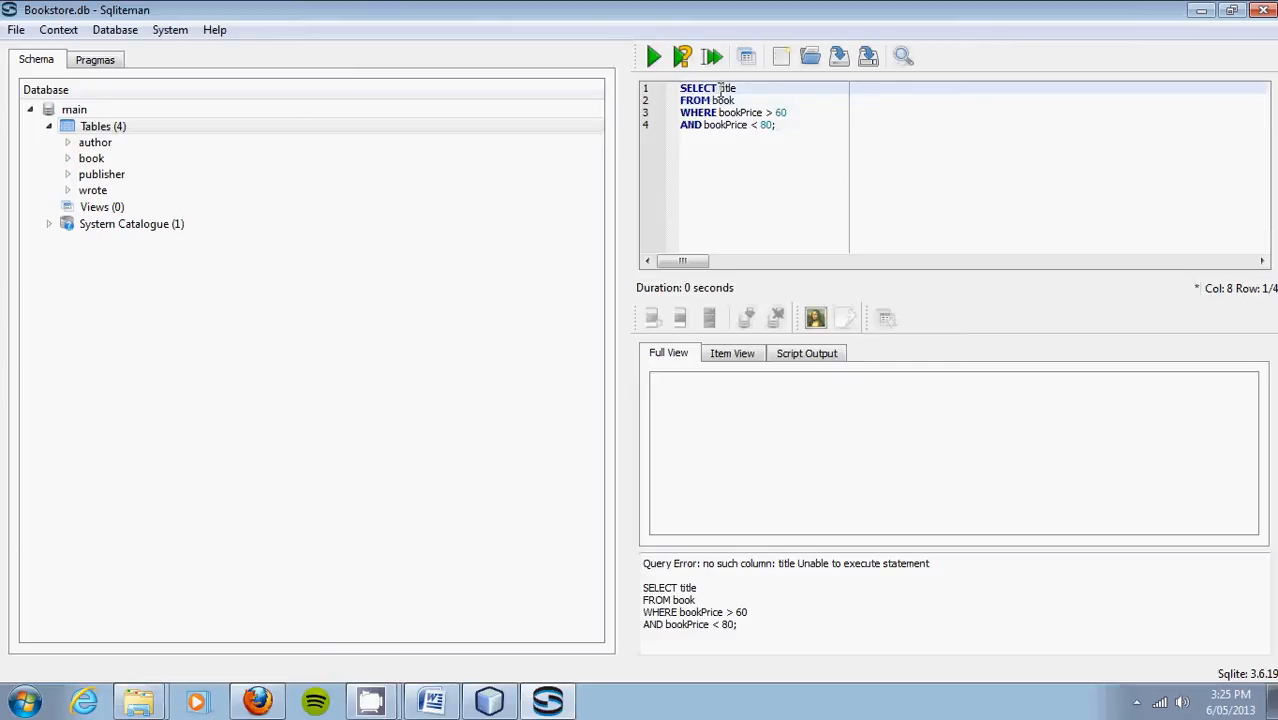
{"action": "type", "text": "bookT"}
{"action": "left_click", "coordinate": [653, 57]}
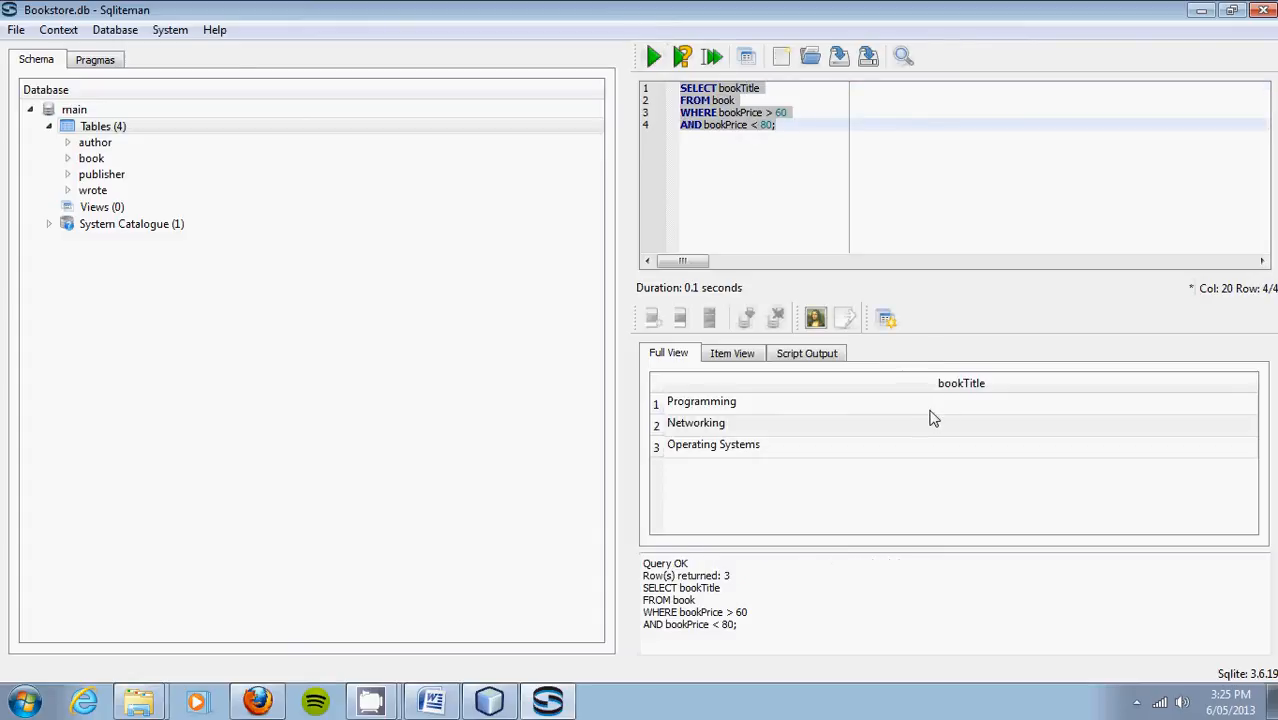
Step: Add bookPrice to the SELECT list and run it to see prices 75 and 78.95
{"action": "left_click", "coordinate": [779, 92]}
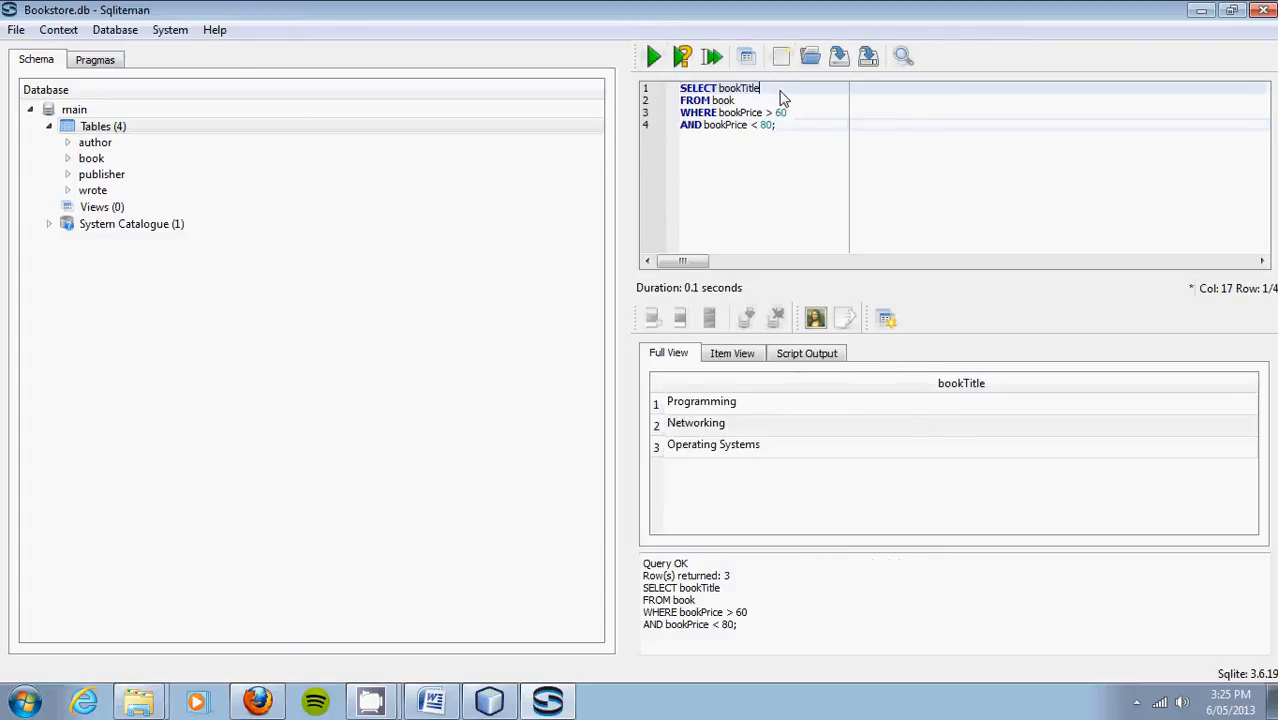
{"action": "type", "text": ", b"}
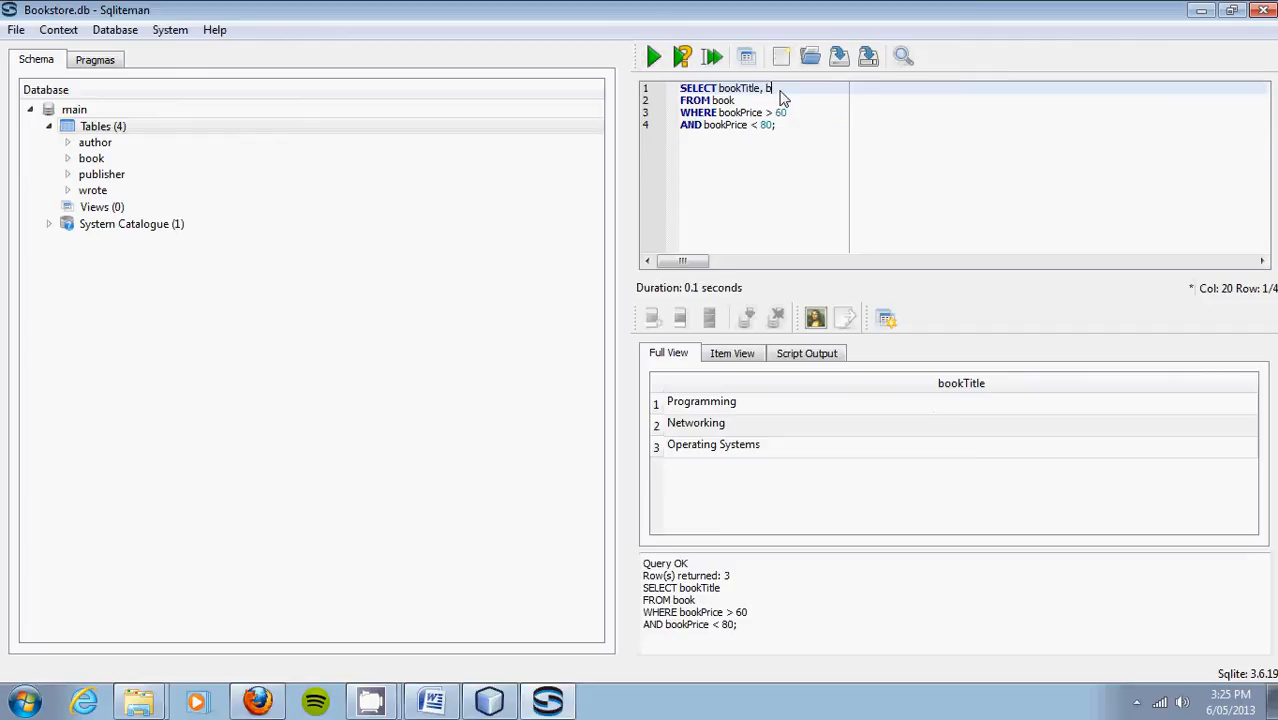
{"action": "type", "text": "ookPrice"}
{"action": "left_click", "coordinate": [653, 57]}
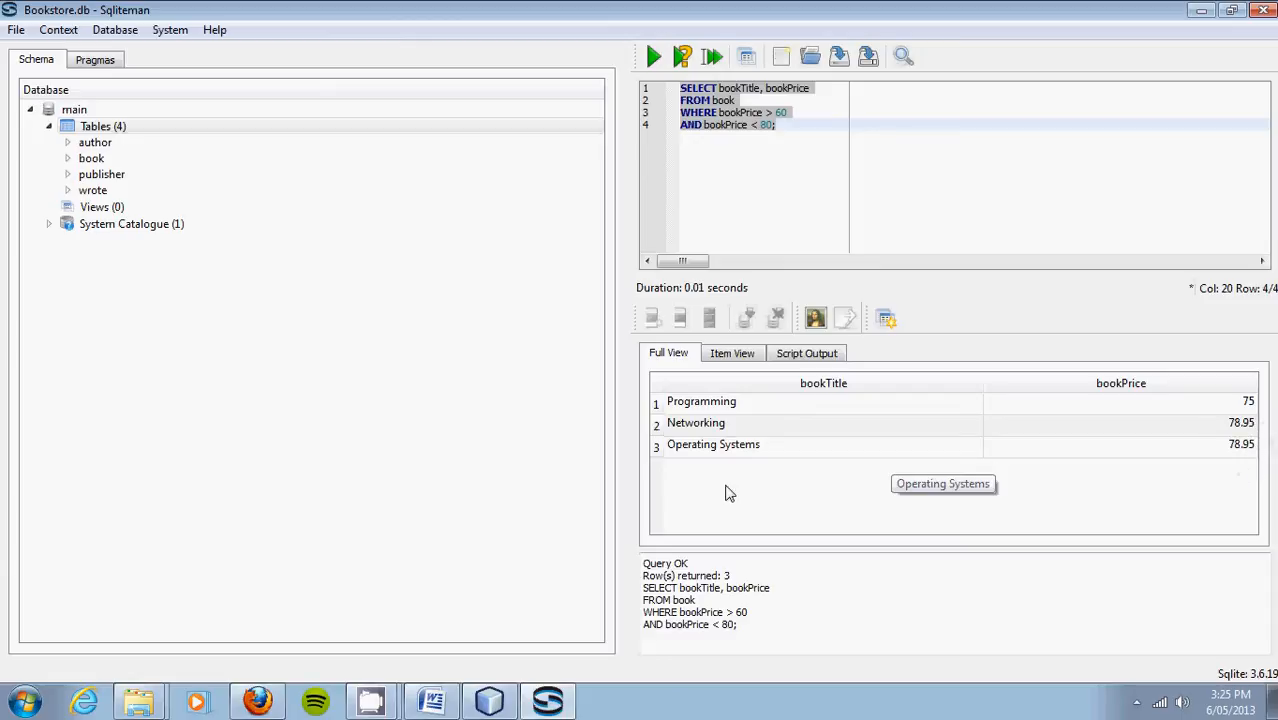
Step: Remove bookPrice again and re-run so only the three book titles are returned
{"action": "left_click", "coordinate": [816, 92]}
{"action": "key", "text": "BackSpace"}
{"action": "key", "text": "BackSpace"}
{"action": "key", "text": "BackSpace"}
{"action": "key", "text": "BackSpace"}
{"action": "key", "text": "BackSpace"}
{"action": "key", "text": "BackSpace"}
{"action": "key", "text": "BackSpace"}
{"action": "key", "text": "BackSpace"}
{"action": "key", "text": "BackSpace"}
{"action": "key", "text": "BackSpace"}
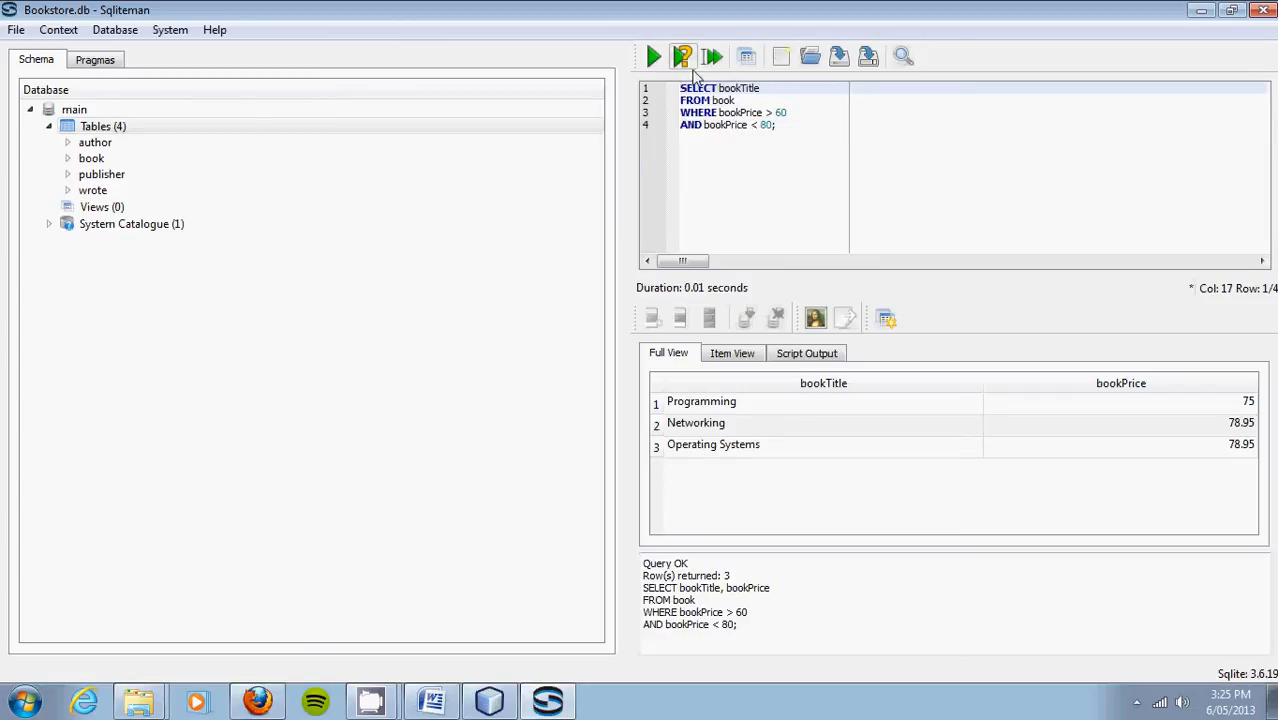
{"action": "left_click", "coordinate": [652, 57]}
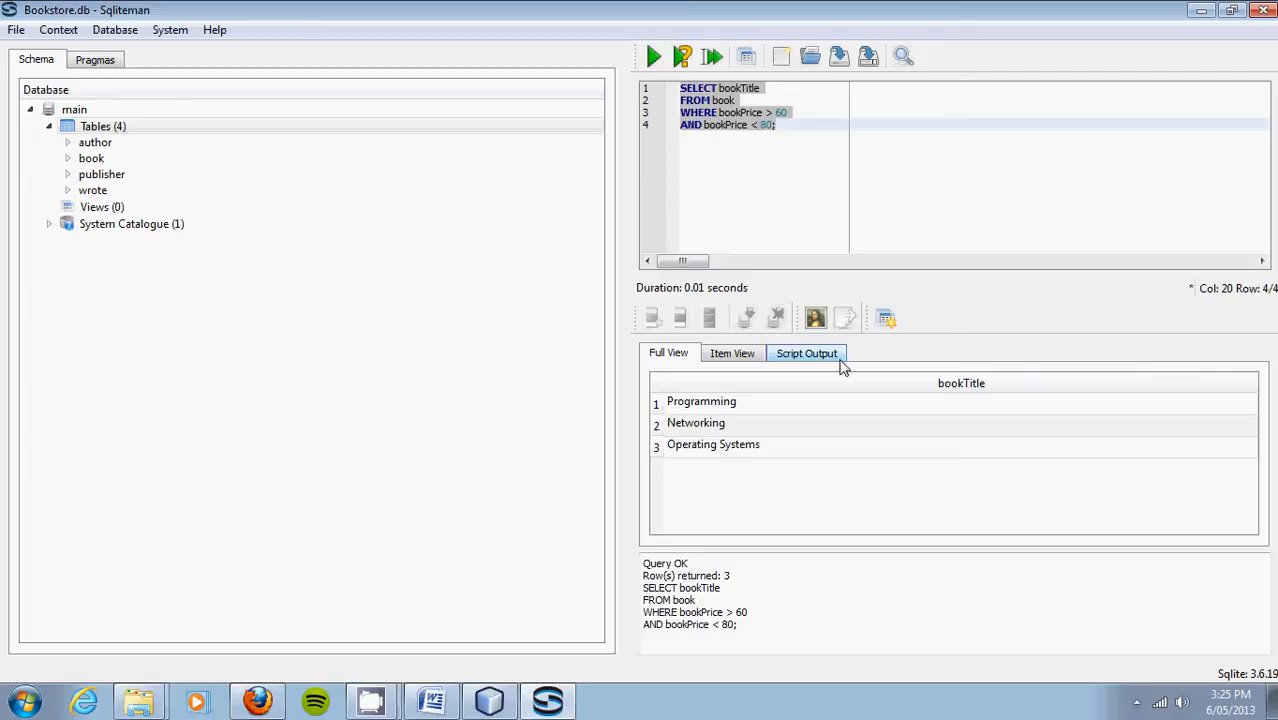
{"action": "left_click", "coordinate": [490, 703]}
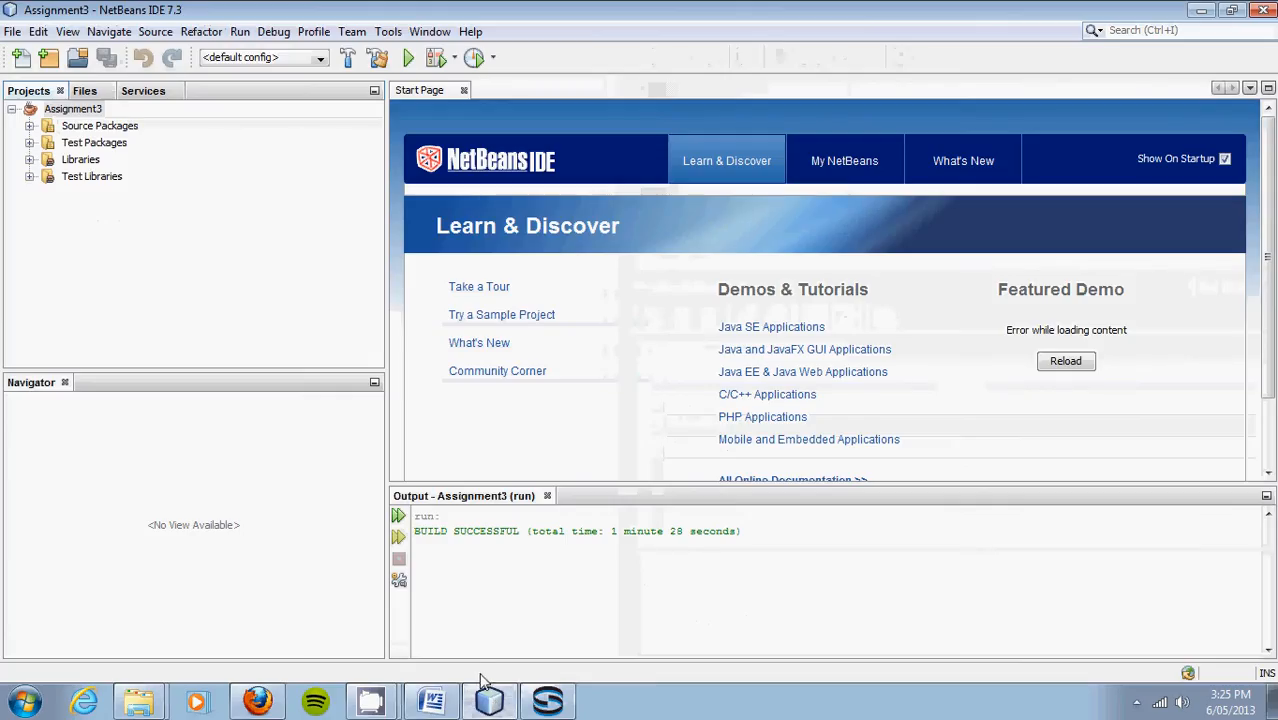
Step: Run BookStore with prices 60–80 and Category and Publisher None, get Incorrect SQL, then close it
{"action": "left_click", "coordinate": [410, 59]}
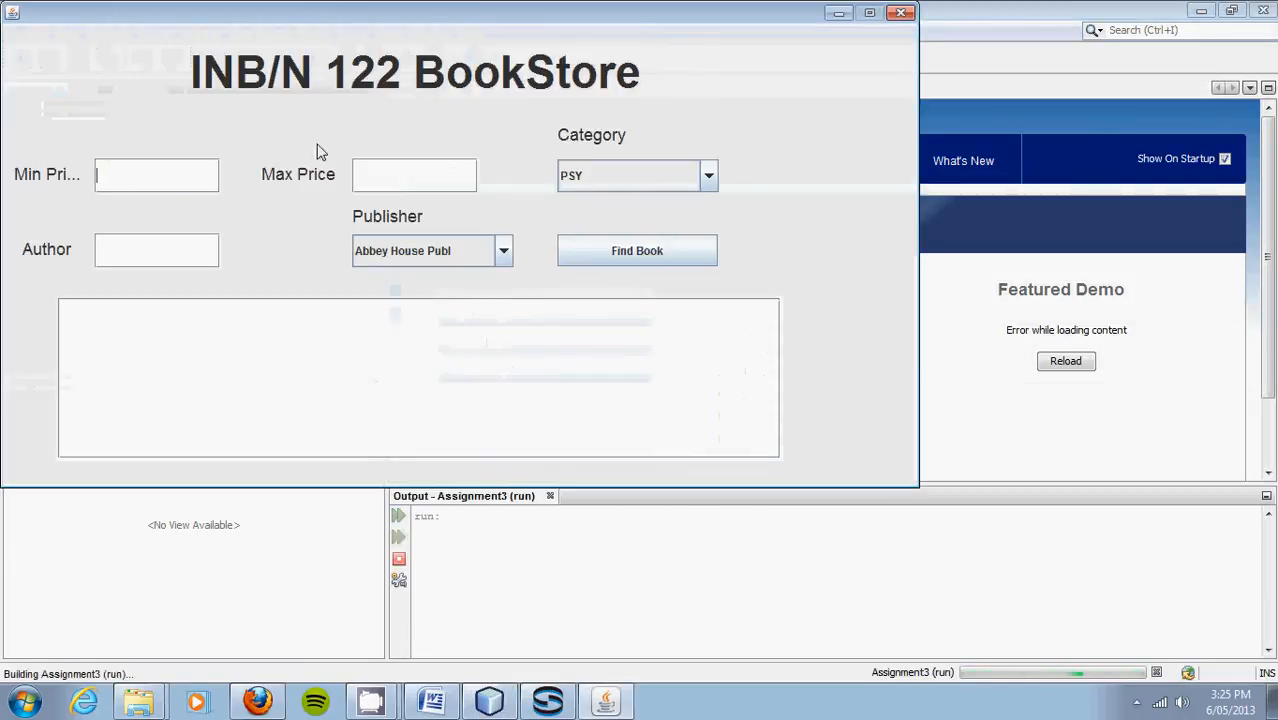
{"action": "type", "text": "60"}
{"action": "left_click", "coordinate": [432, 168]}
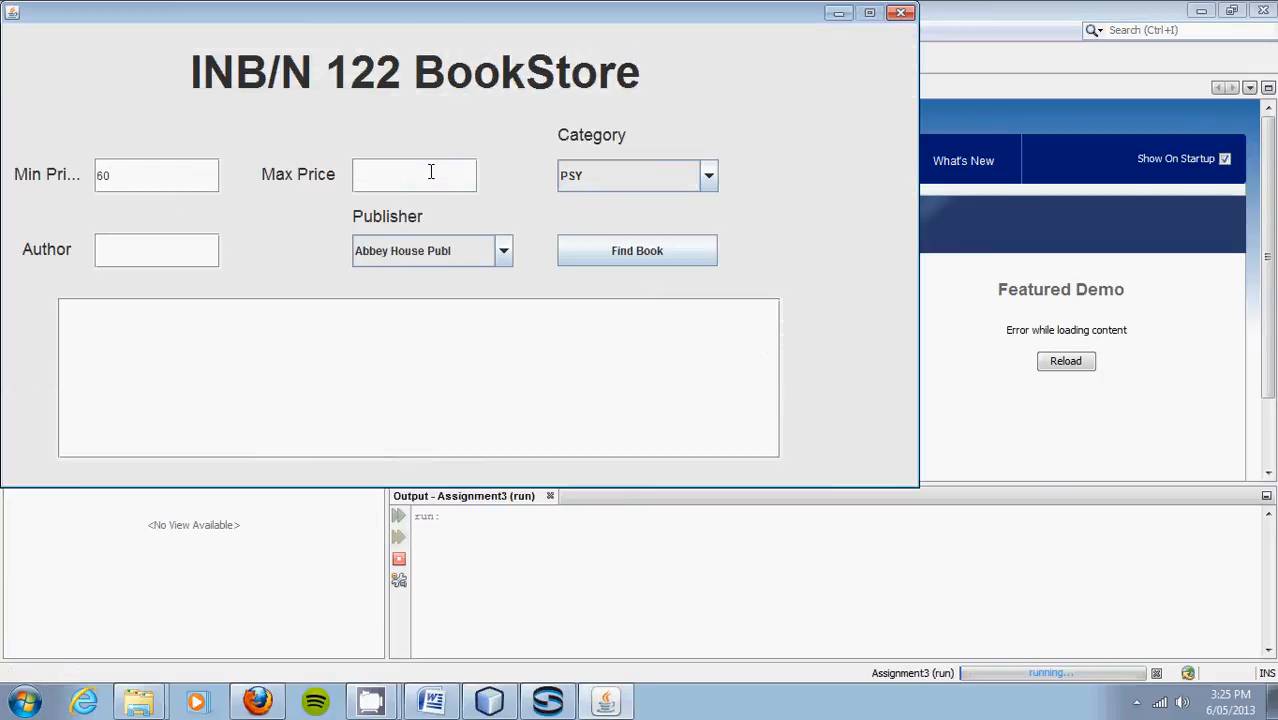
{"action": "left_click", "coordinate": [593, 188]}
{"action": "left_click_drag", "start_coordinate": [712, 249], "coordinate": [719, 285]}
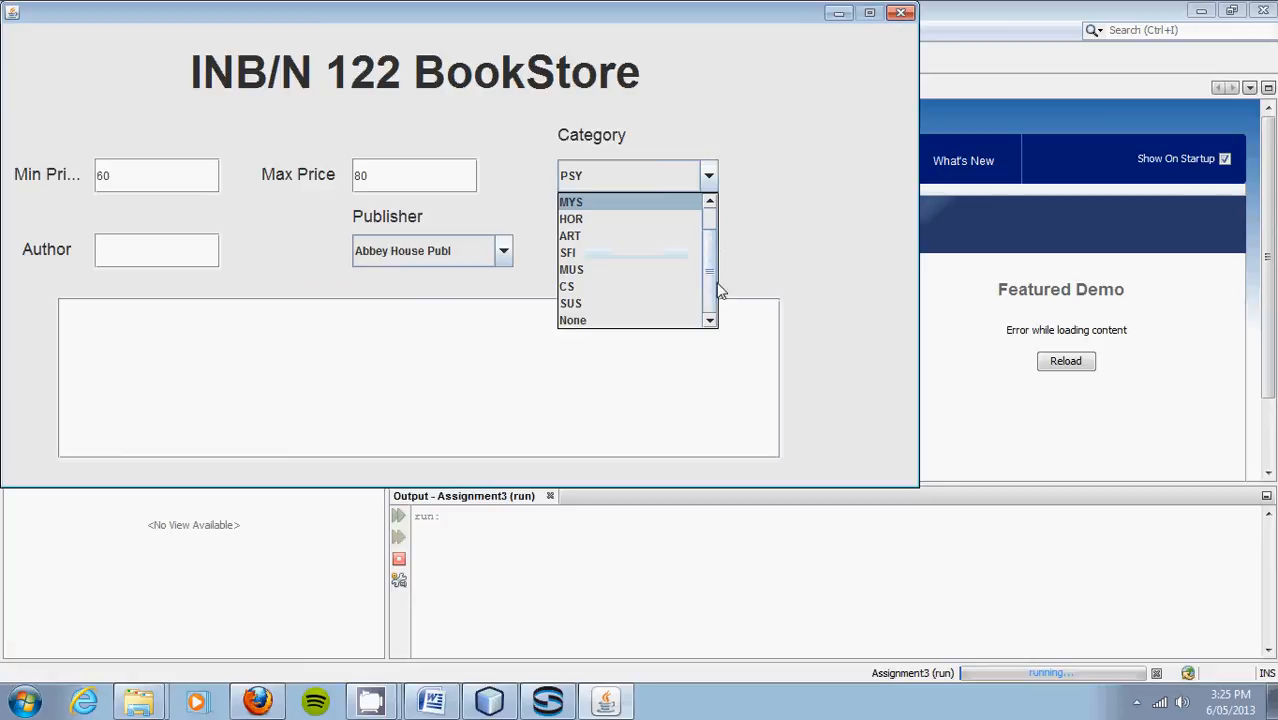
{"action": "left_click", "coordinate": [640, 325]}
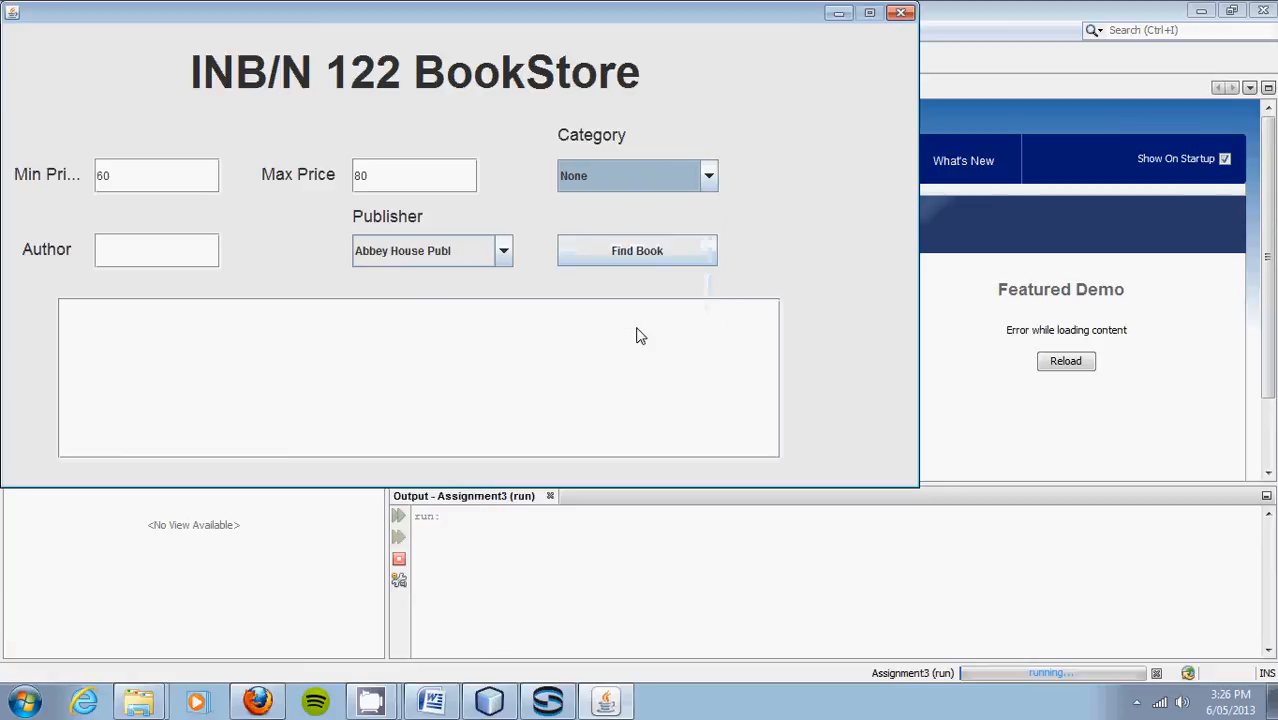
{"action": "left_click", "coordinate": [510, 256]}
{"action": "left_click_drag", "start_coordinate": [509, 300], "coordinate": [504, 400]}
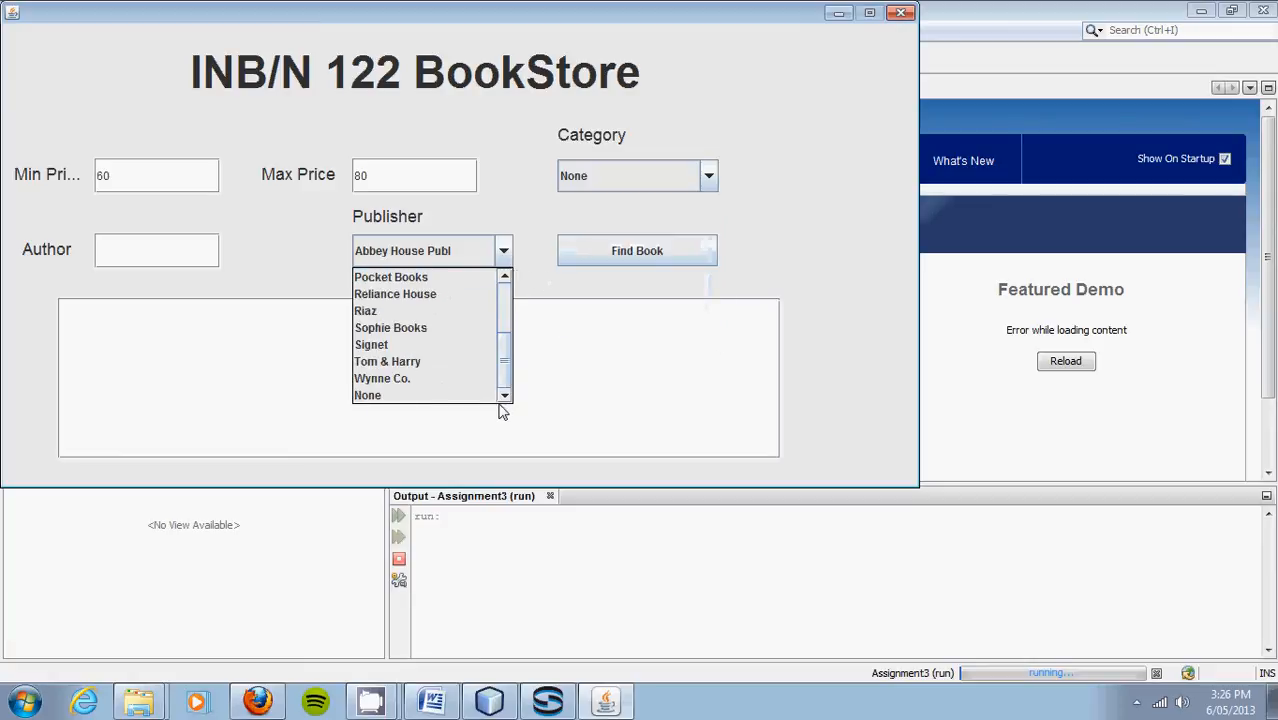
{"action": "left_click", "coordinate": [463, 396]}
{"action": "left_click", "coordinate": [622, 244]}
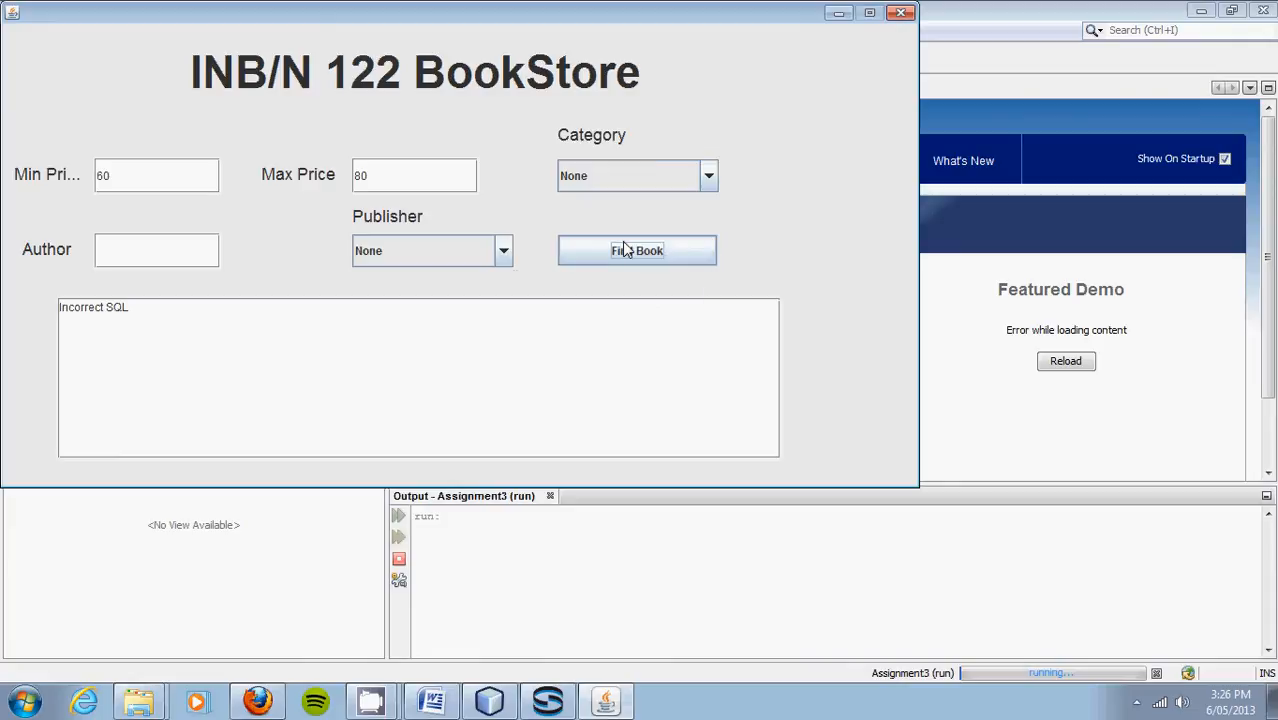
{"action": "left_click", "coordinate": [897, 13]}
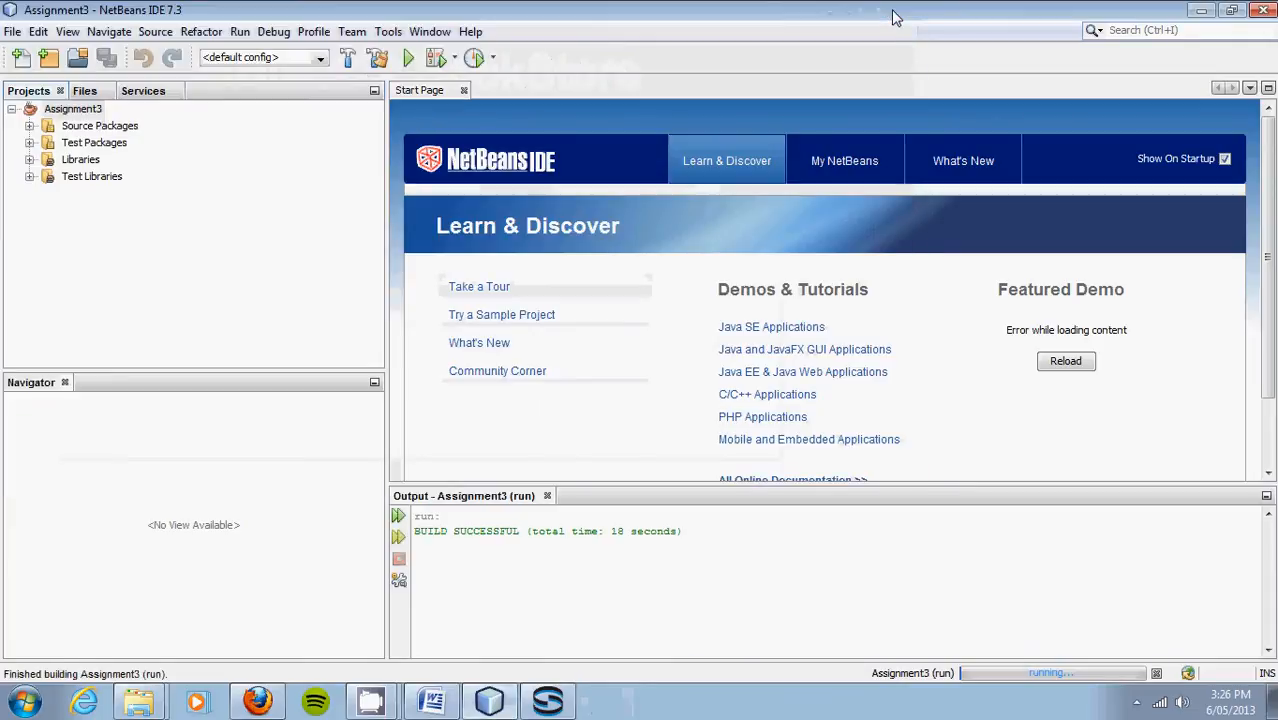
{"action": "left_click", "coordinate": [1210, 11]}
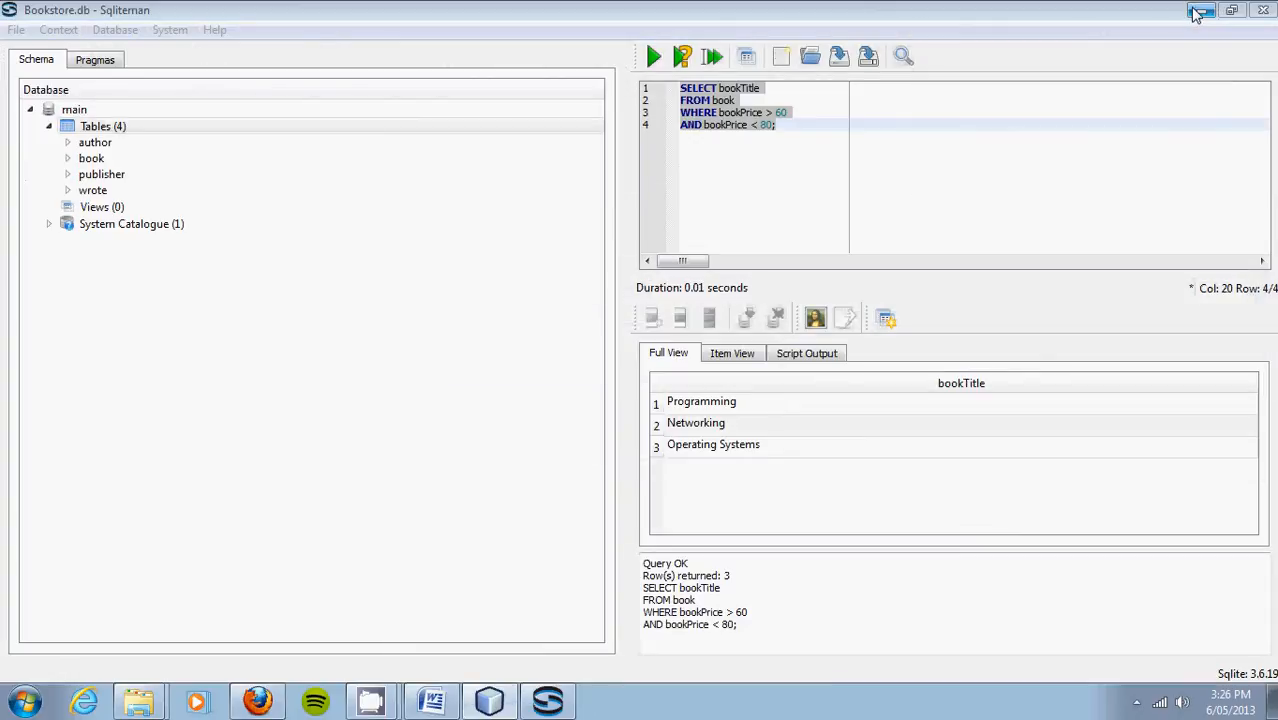
Step: Clear the desktop and browse to the Part A > Assignment3 > SQL folder
{"action": "left_click", "coordinate": [1195, 12]}
{"action": "left_click", "coordinate": [1195, 12]}
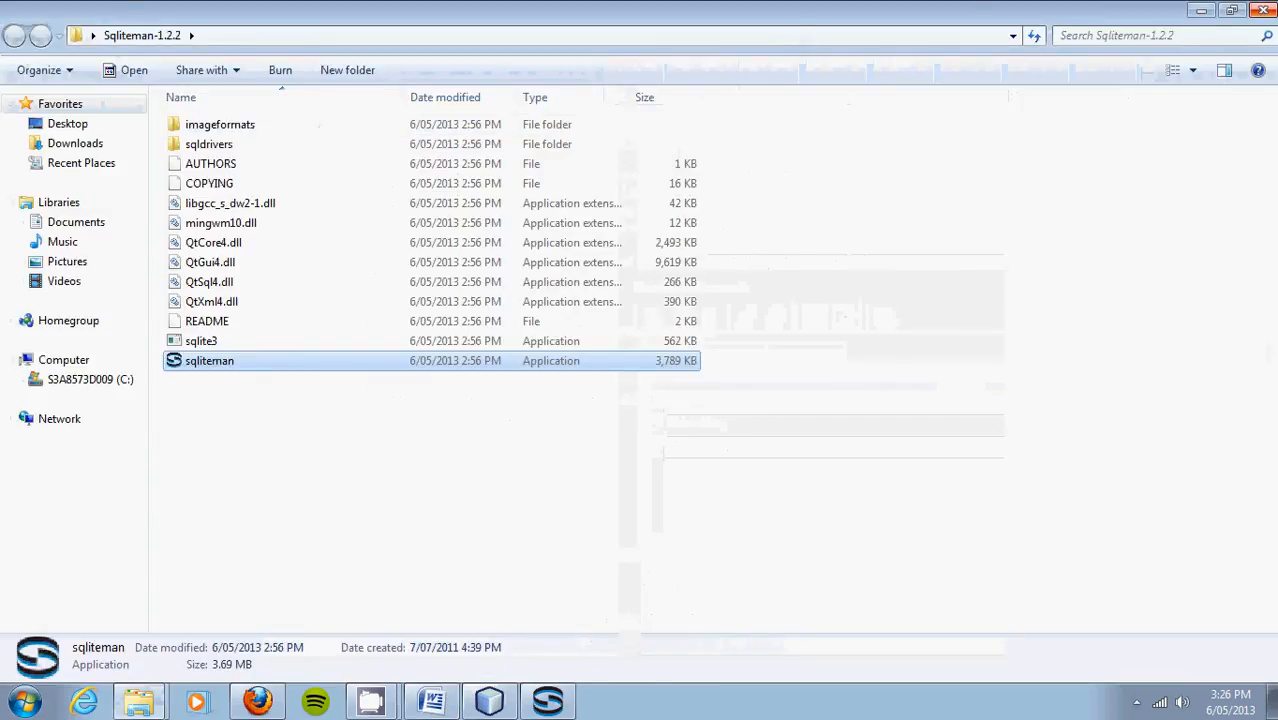
{"action": "left_click", "coordinate": [1264, 9]}
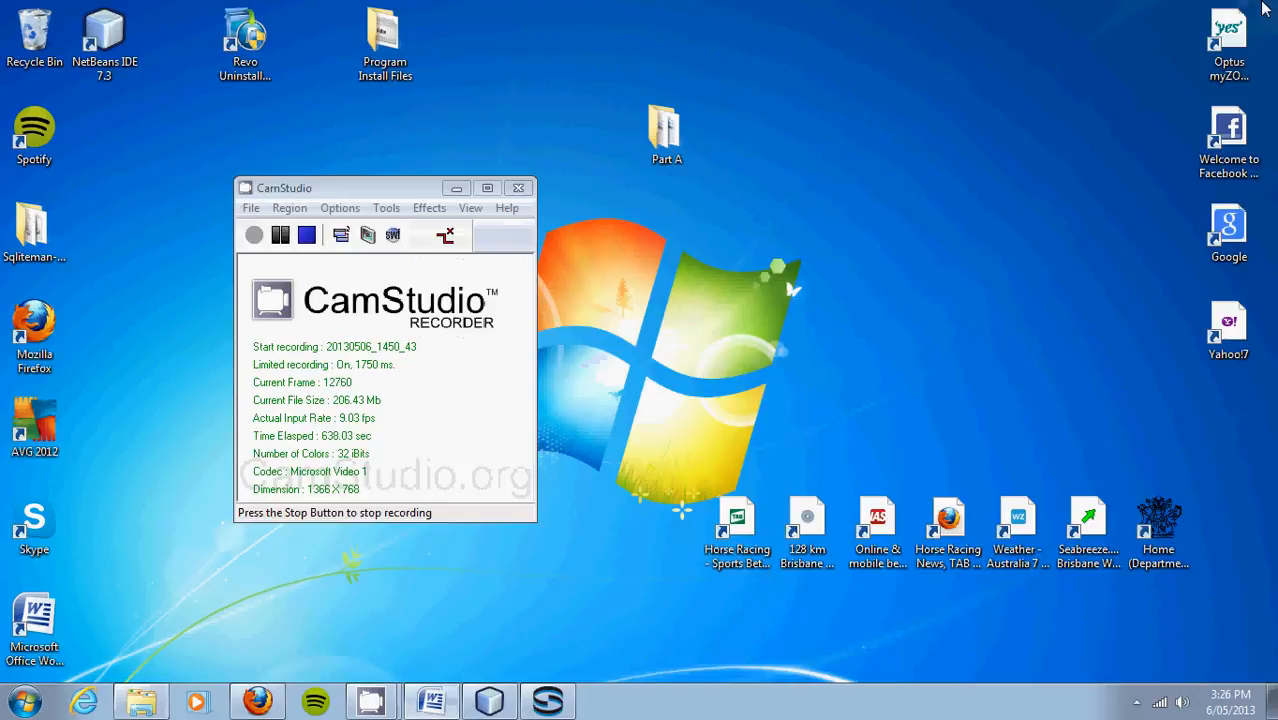
{"action": "double_click", "coordinate": [656, 140]}
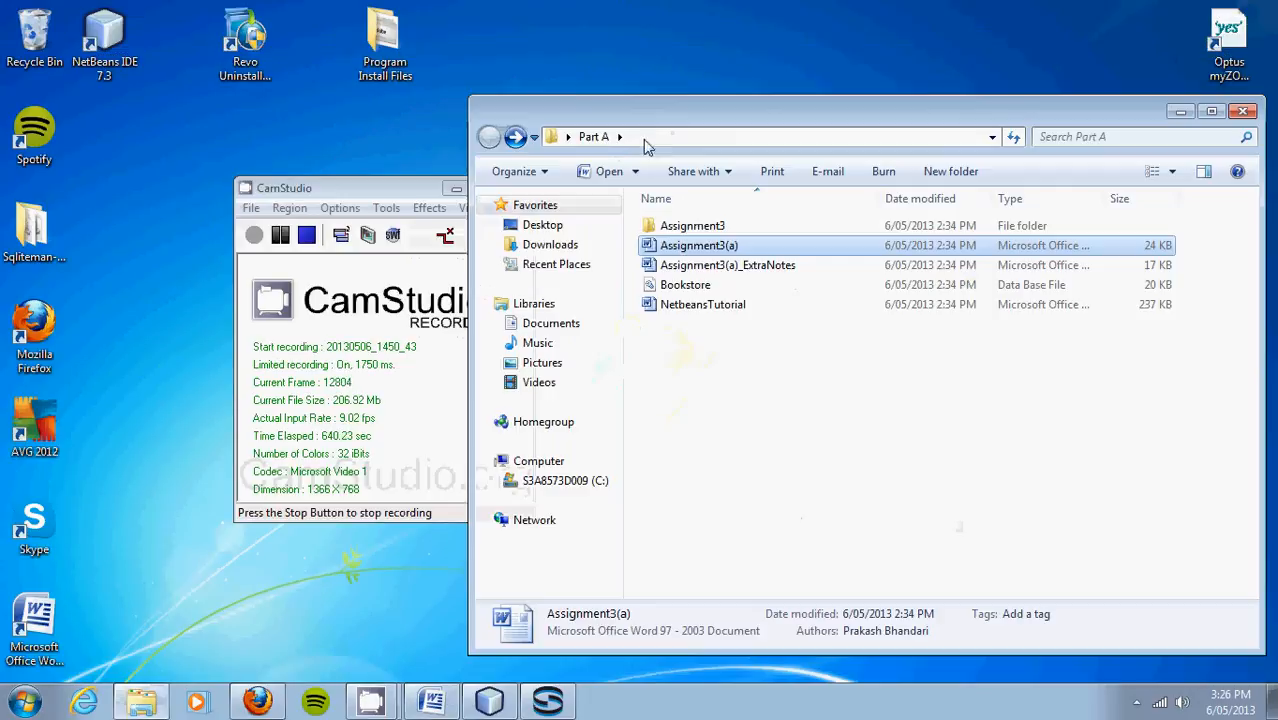
{"action": "left_click", "coordinate": [703, 225]}
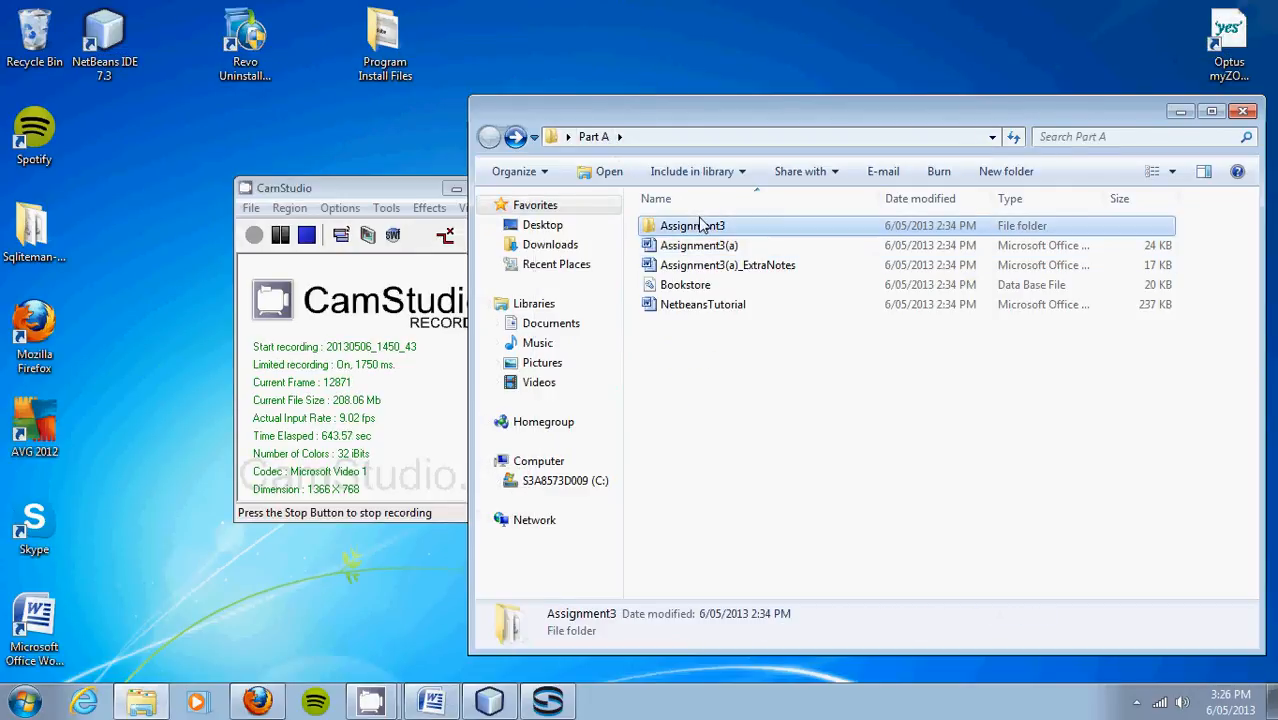
{"action": "double_click", "coordinate": [703, 225]}
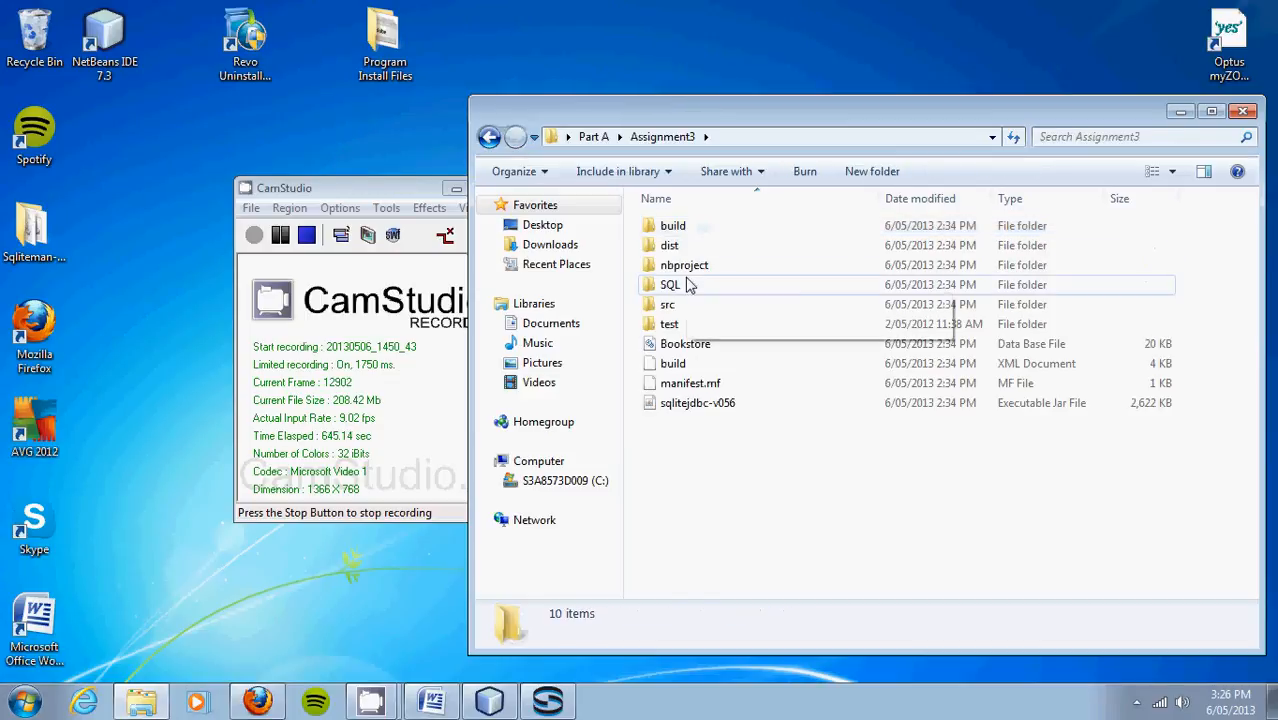
{"action": "double_click", "coordinate": [688, 287]}
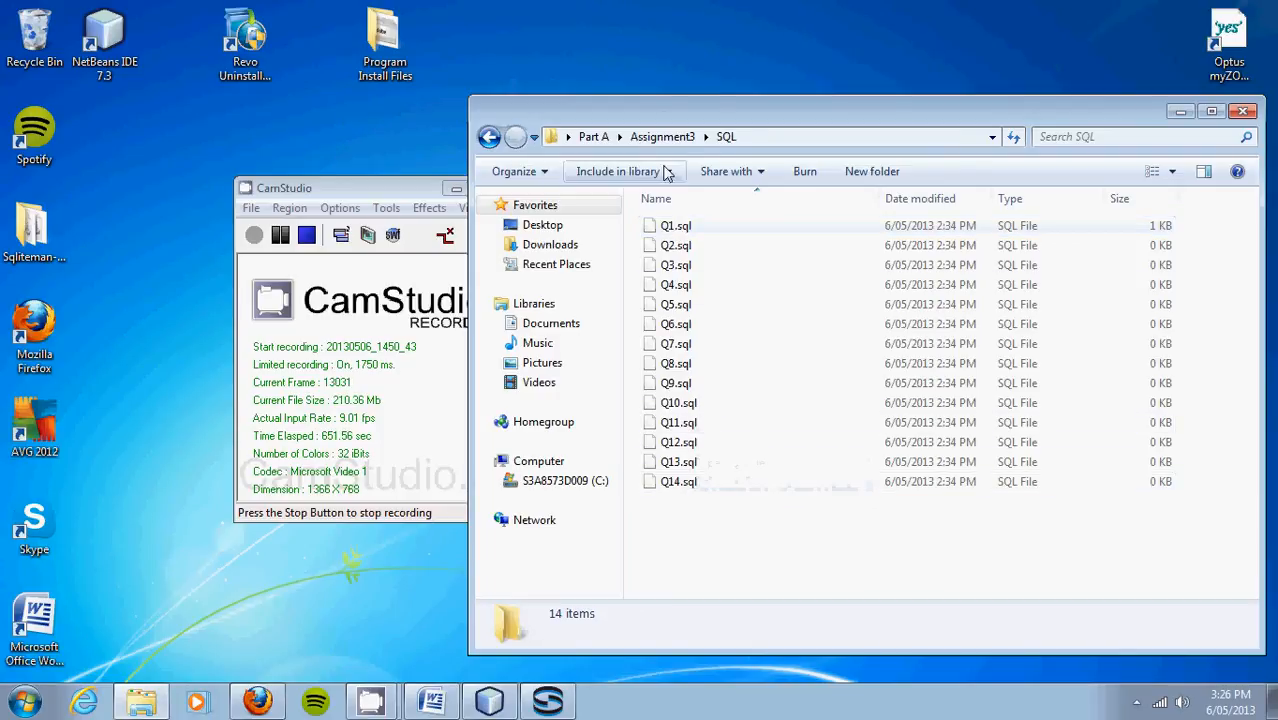
Step: Open the empty Q1.sql in Notepad through the Open with program list
{"action": "double_click", "coordinate": [684, 225]}
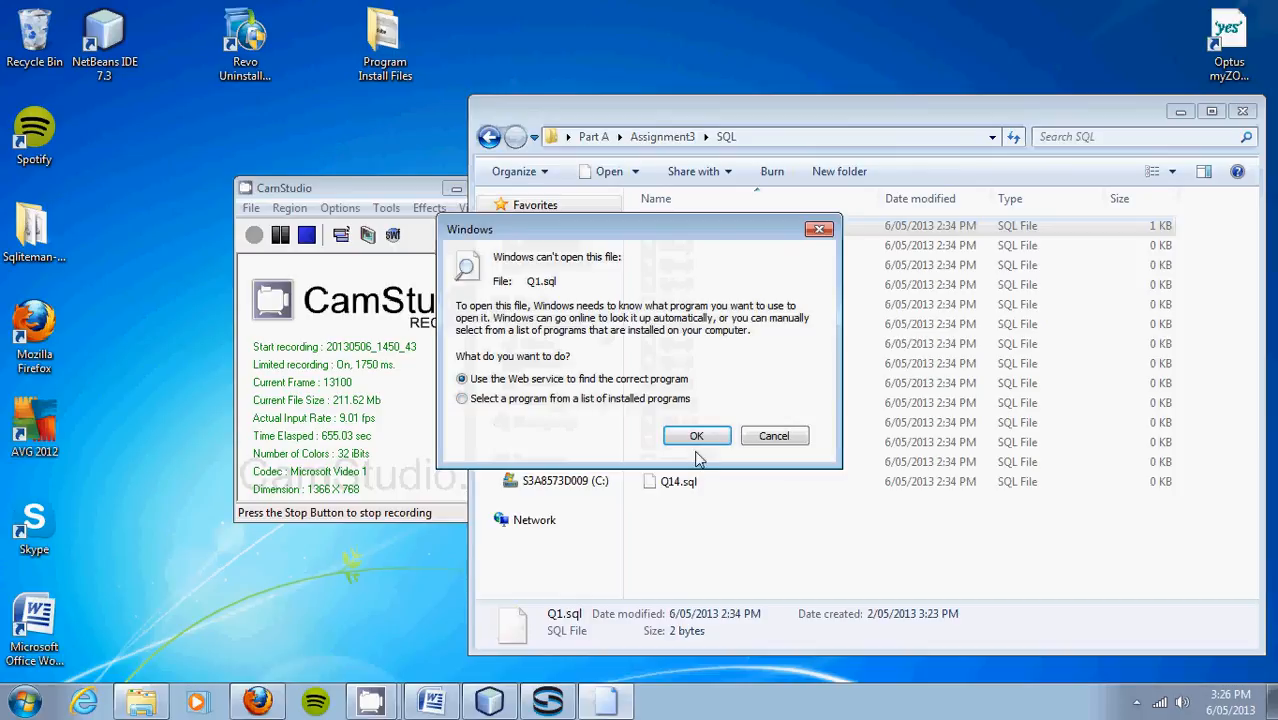
{"action": "left_click", "coordinate": [601, 399]}
{"action": "left_click", "coordinate": [696, 436]}
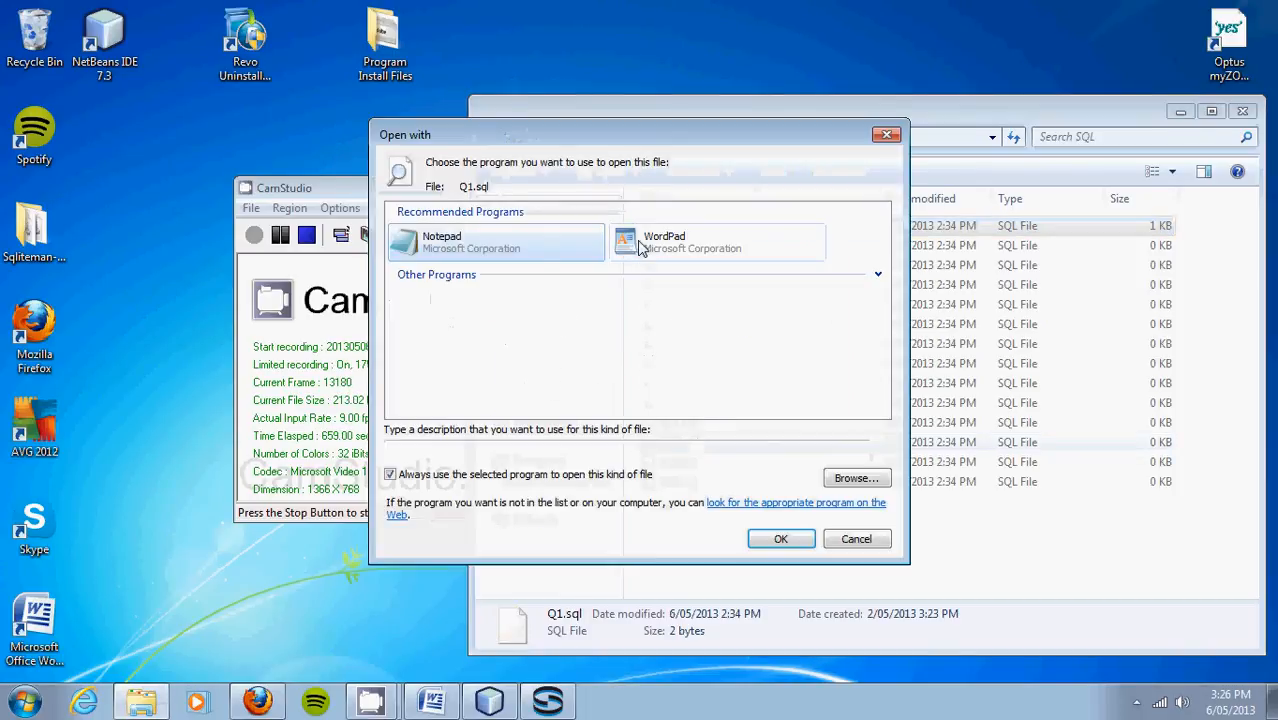
{"action": "double_click", "coordinate": [449, 238]}
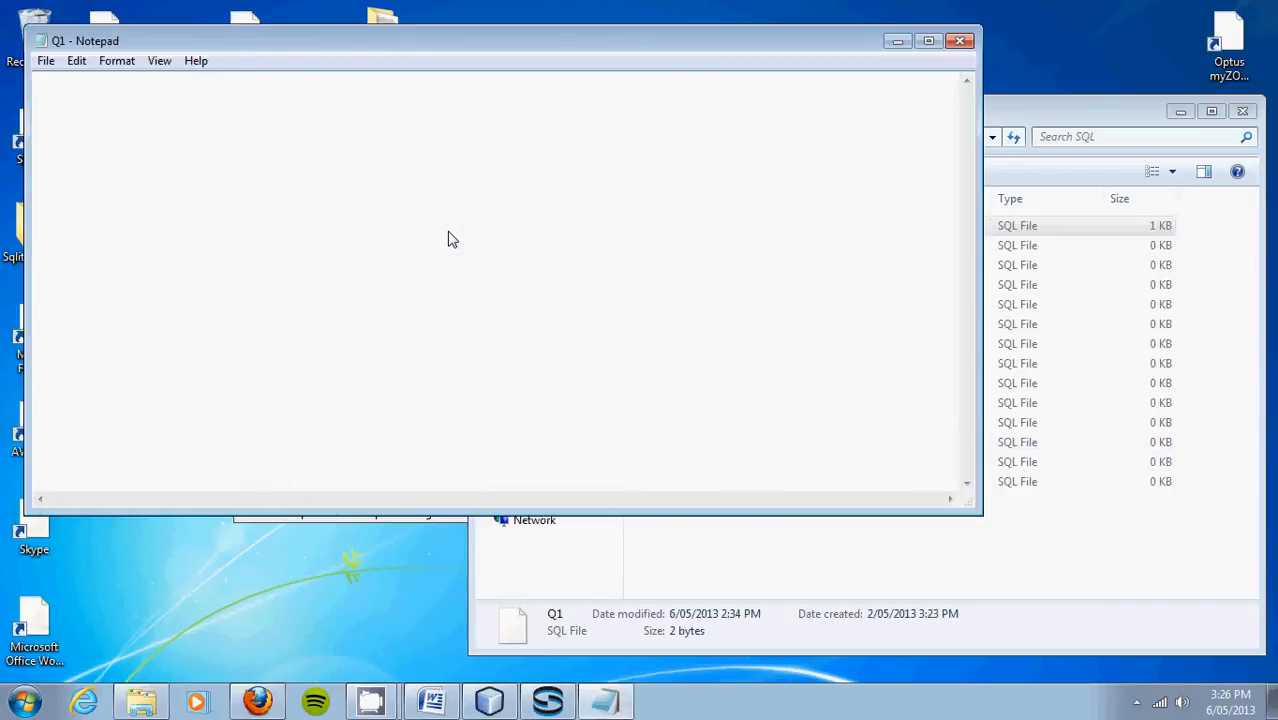
Step: Select the four-line price-range query in Sqliteman's SQL editor
{"action": "left_click", "coordinate": [547, 700]}
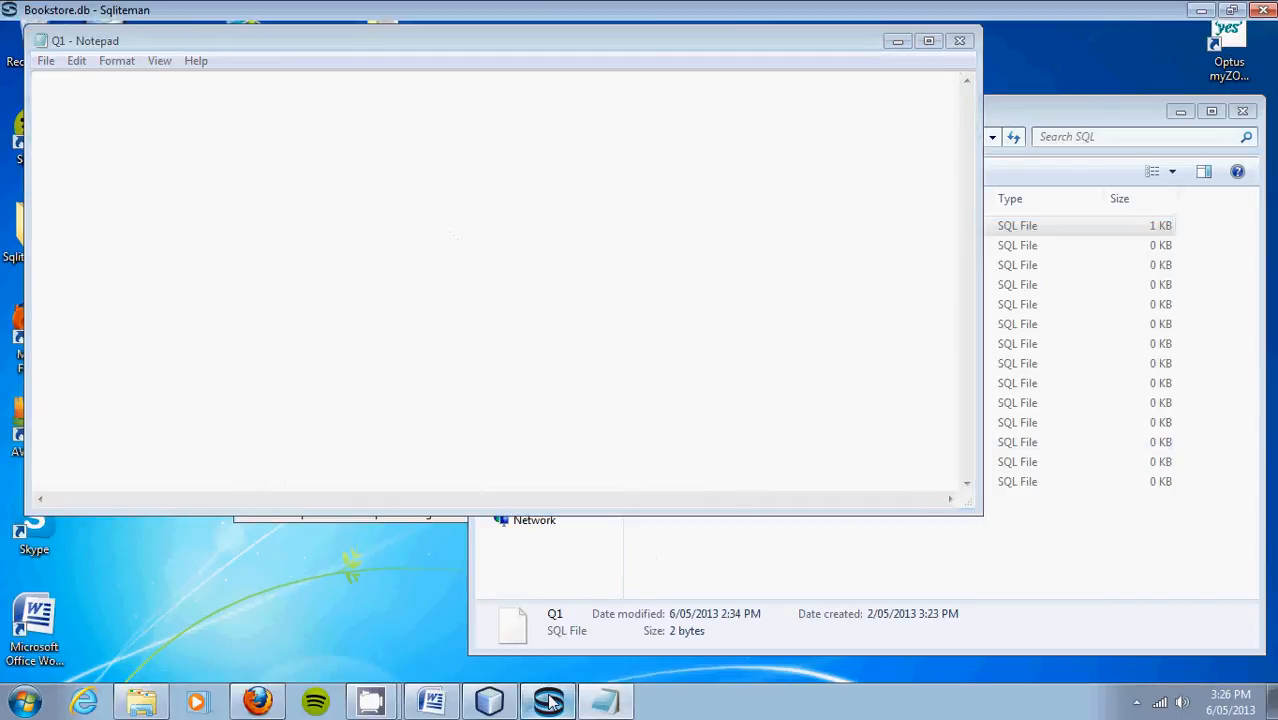
{"action": "left_click", "coordinate": [811, 131]}
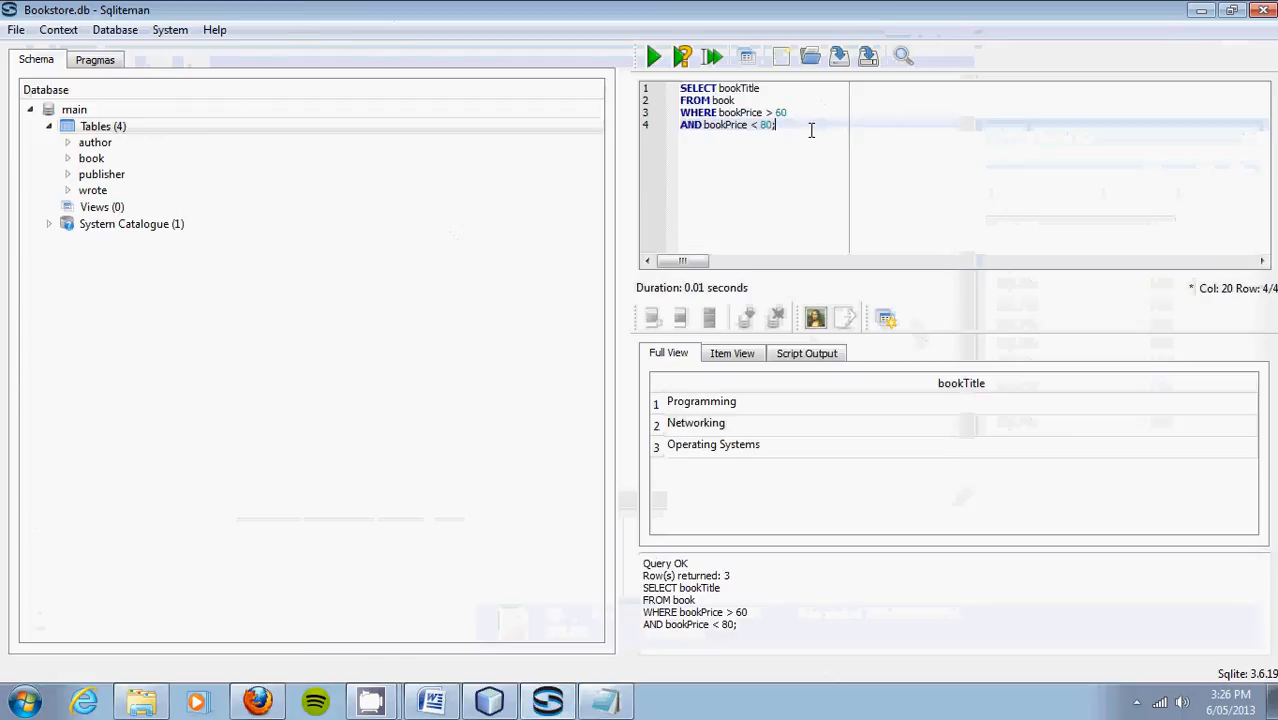
{"action": "left_click_drag", "start_coordinate": [811, 131], "coordinate": [672, 84]}
{"action": "key", "text": "ctrl+c"}
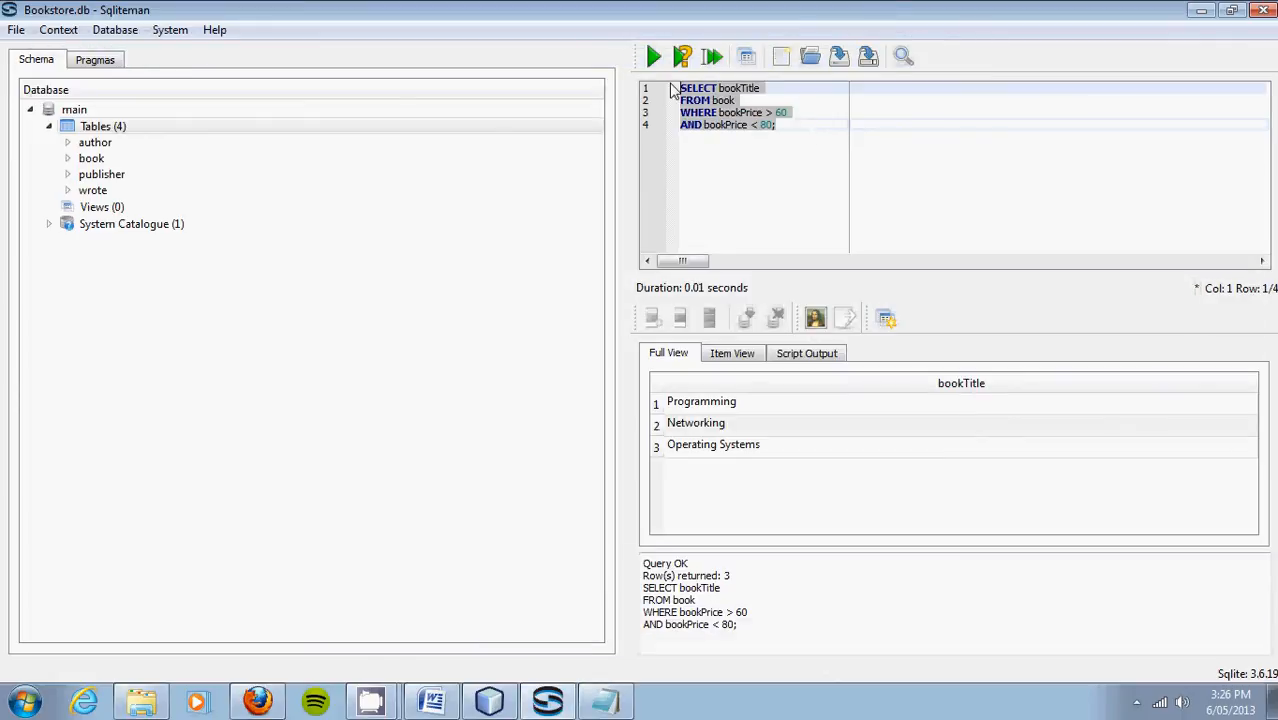
Step: Paste the query into Q1 in Notepad and save the file
{"action": "left_click", "coordinate": [605, 702]}
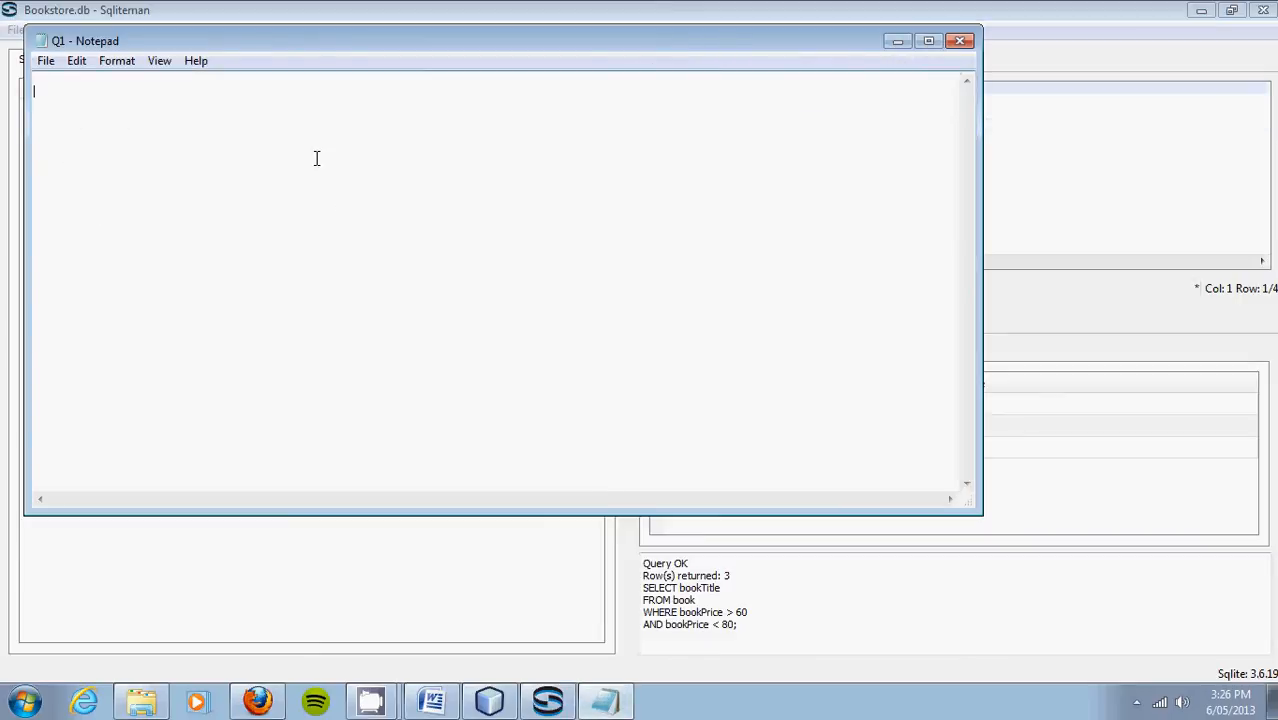
{"action": "key", "text": "ctrl+v"}
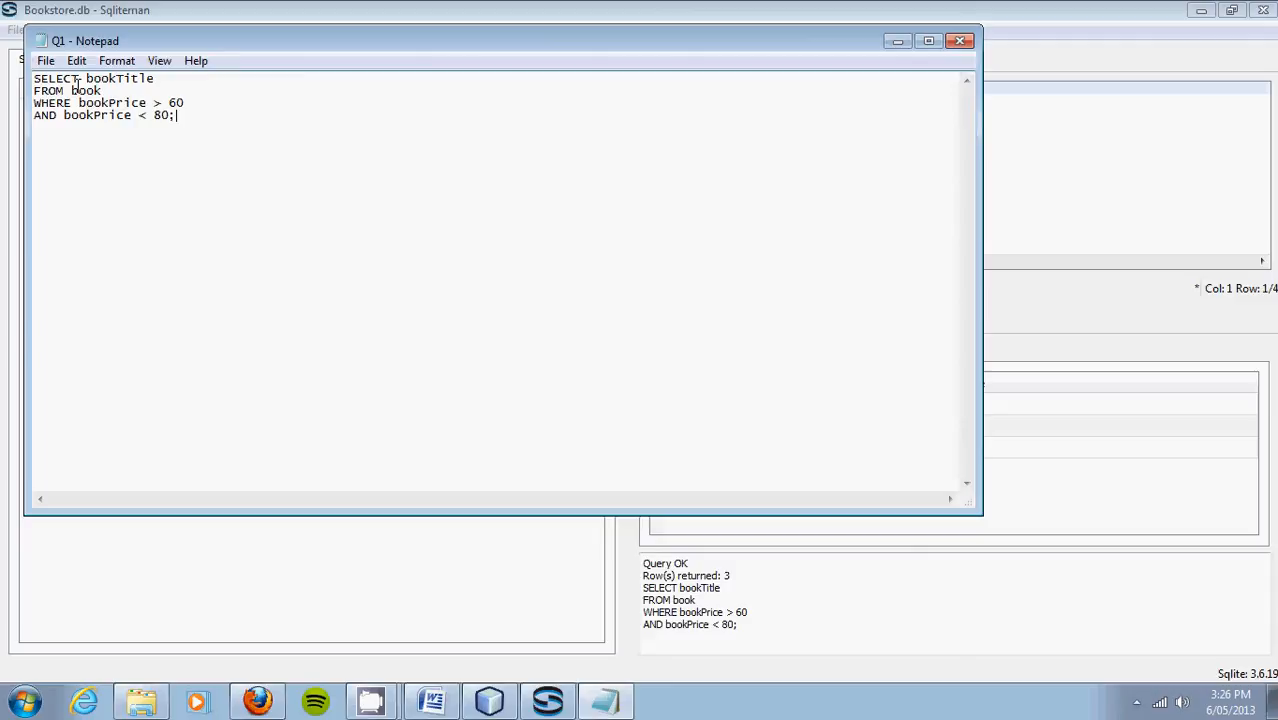
{"action": "left_click", "coordinate": [41, 46]}
{"action": "left_click", "coordinate": [338, 131]}
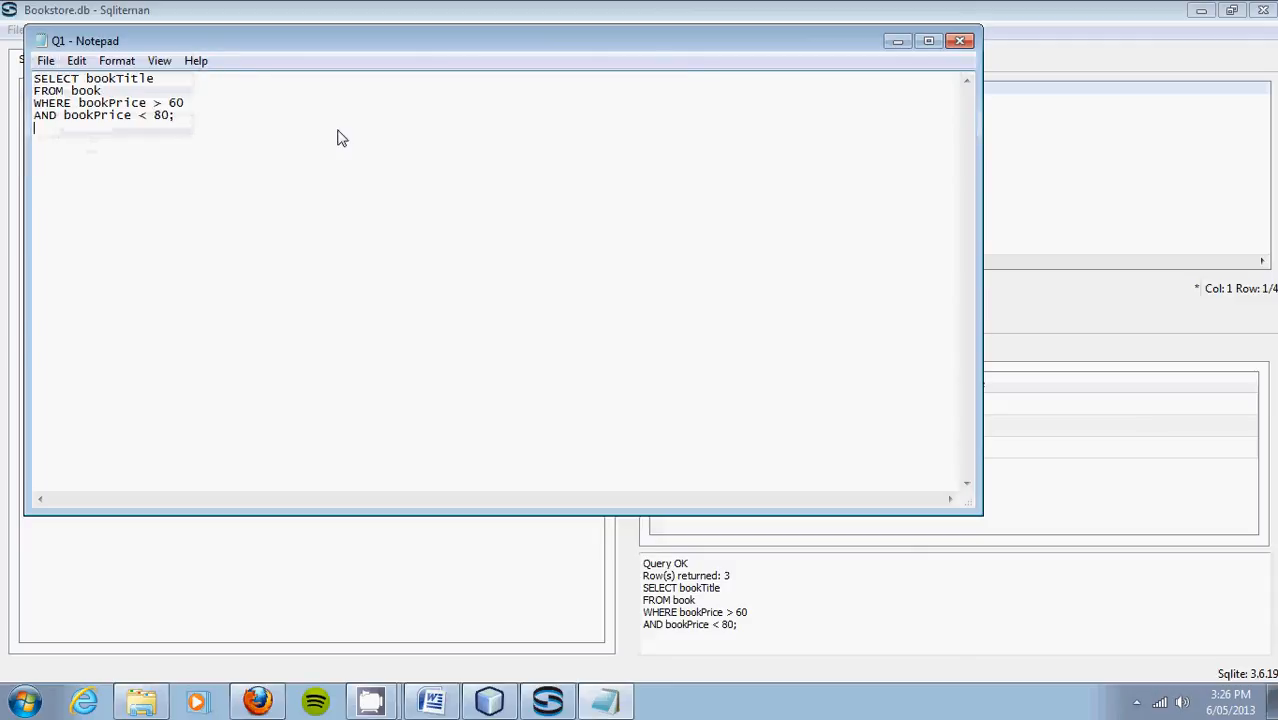
{"action": "left_click", "coordinate": [46, 61]}
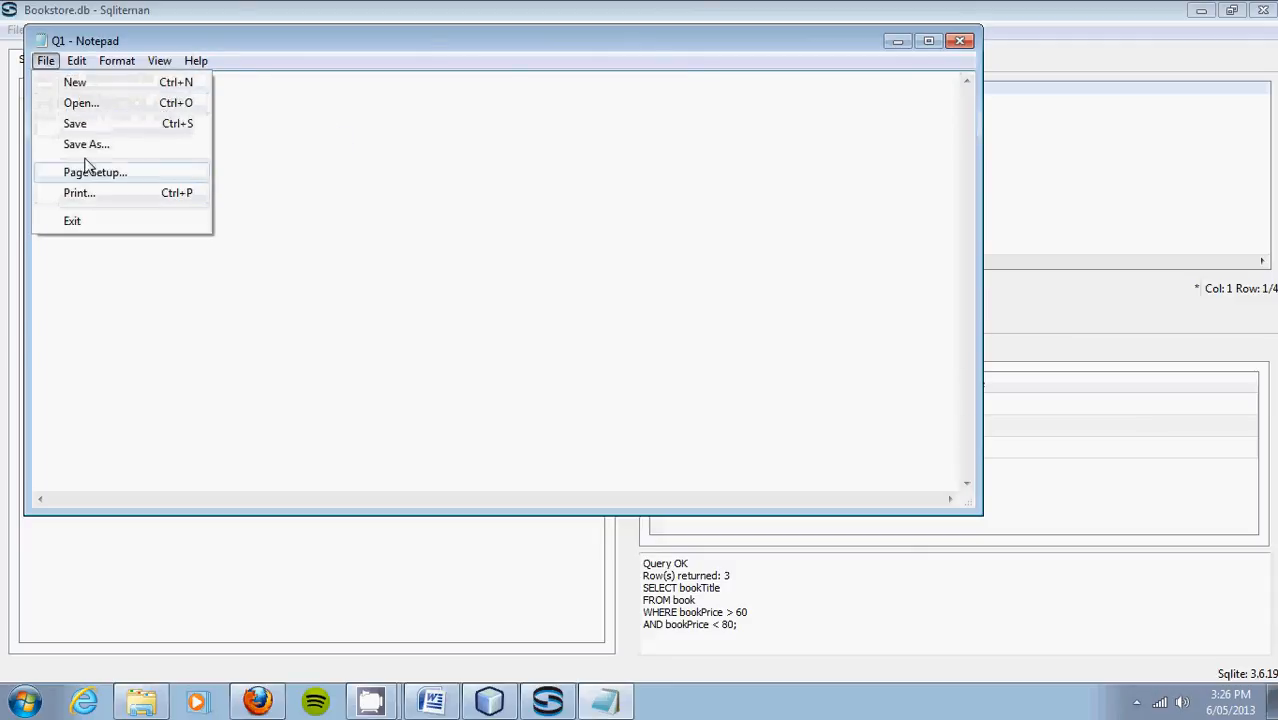
{"action": "left_click", "coordinate": [75, 124]}
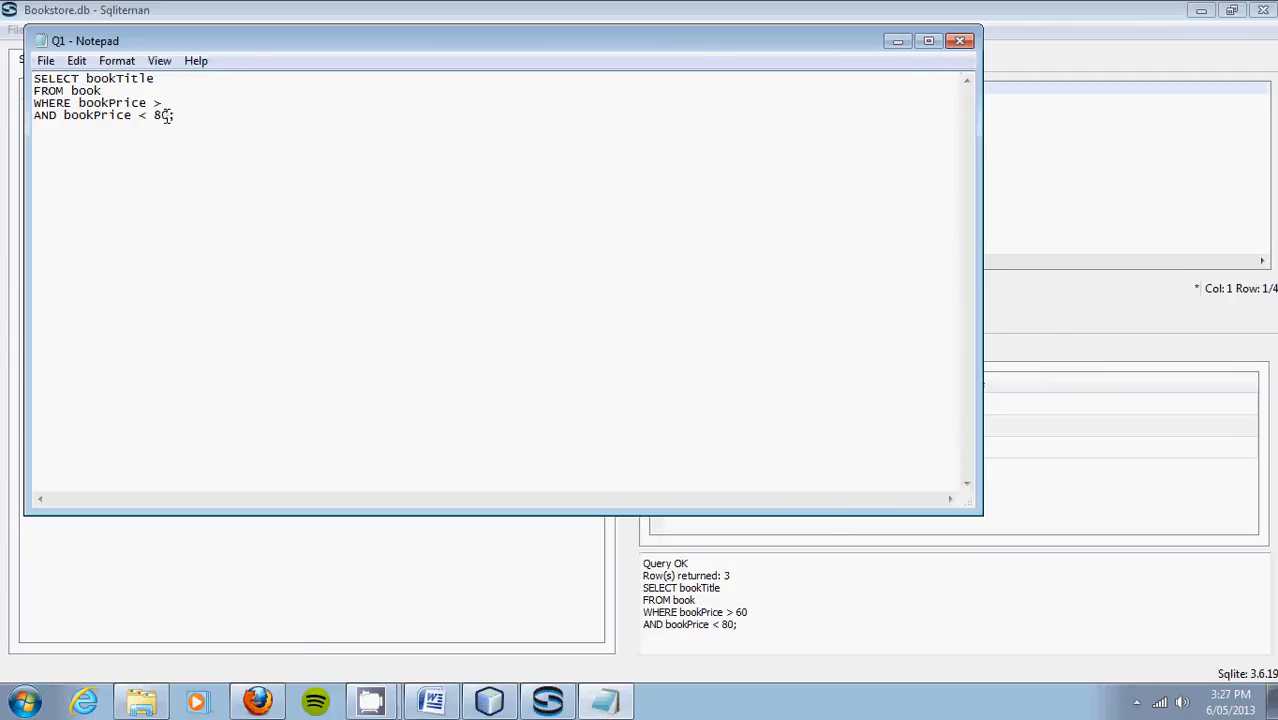
Step: Replace the 80 upper price bound in Q1 with a %s placeholder
{"action": "double_click", "coordinate": [168, 115]}
{"action": "key", "text": "Delete"}
{"action": "key", "text": "Left"}
{"action": "type", "text": "%s"}
Step: Drop the unfinished Category line, end the query with a semicolon, save Q1.sql and close Notepad
{"action": "key", "text": "Return"}
{"action": "type", "text": "AND Categor"}
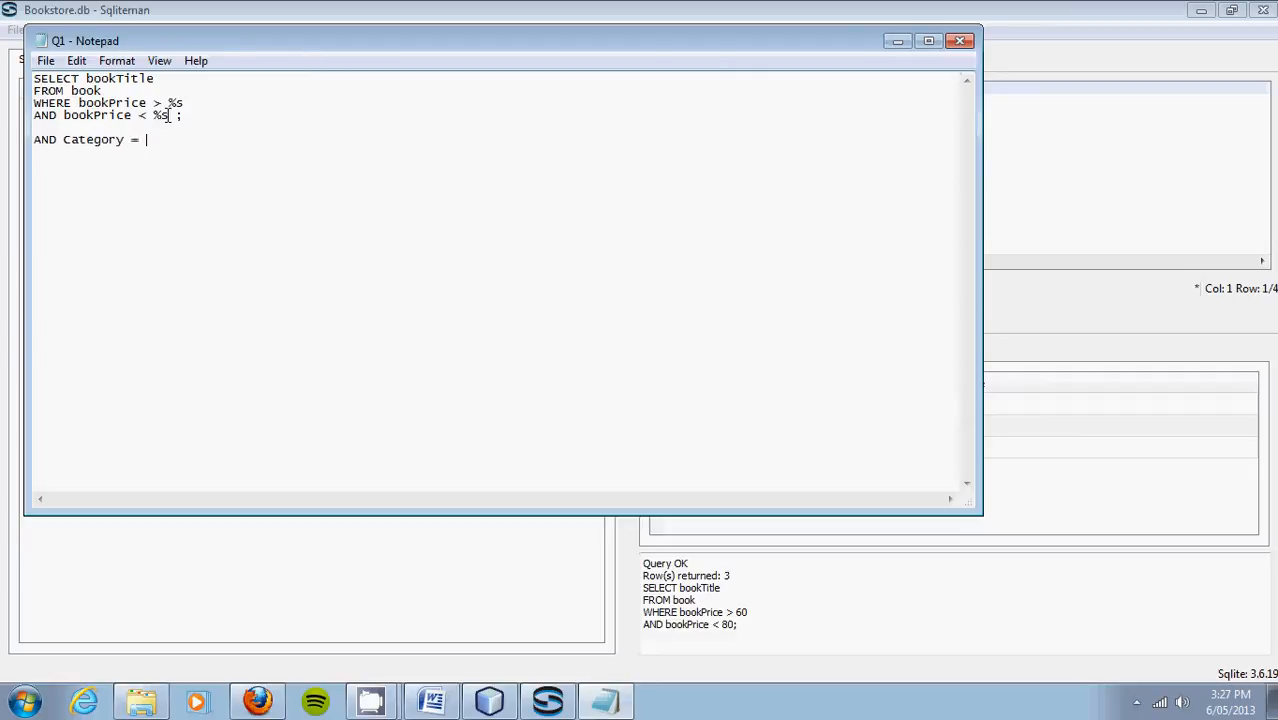
{"action": "type", "text": "y = %x'"}
{"action": "key", "text": "BackSpace"}
{"action": "key", "text": "BackSpace"}
{"action": "key", "text": "BackSpace"}
{"action": "key", "text": "BackSpace"}
{"action": "key", "text": "BackSpace"}
{"action": "key", "text": "BackSpace"}
{"action": "key", "text": "BackSpace"}
{"action": "key", "text": "BackSpace"}
{"action": "key", "text": "BackSpace"}
{"action": "key", "text": "BackSpace"}
{"action": "key", "text": "BackSpace"}
{"action": "key", "text": "BackSpace"}
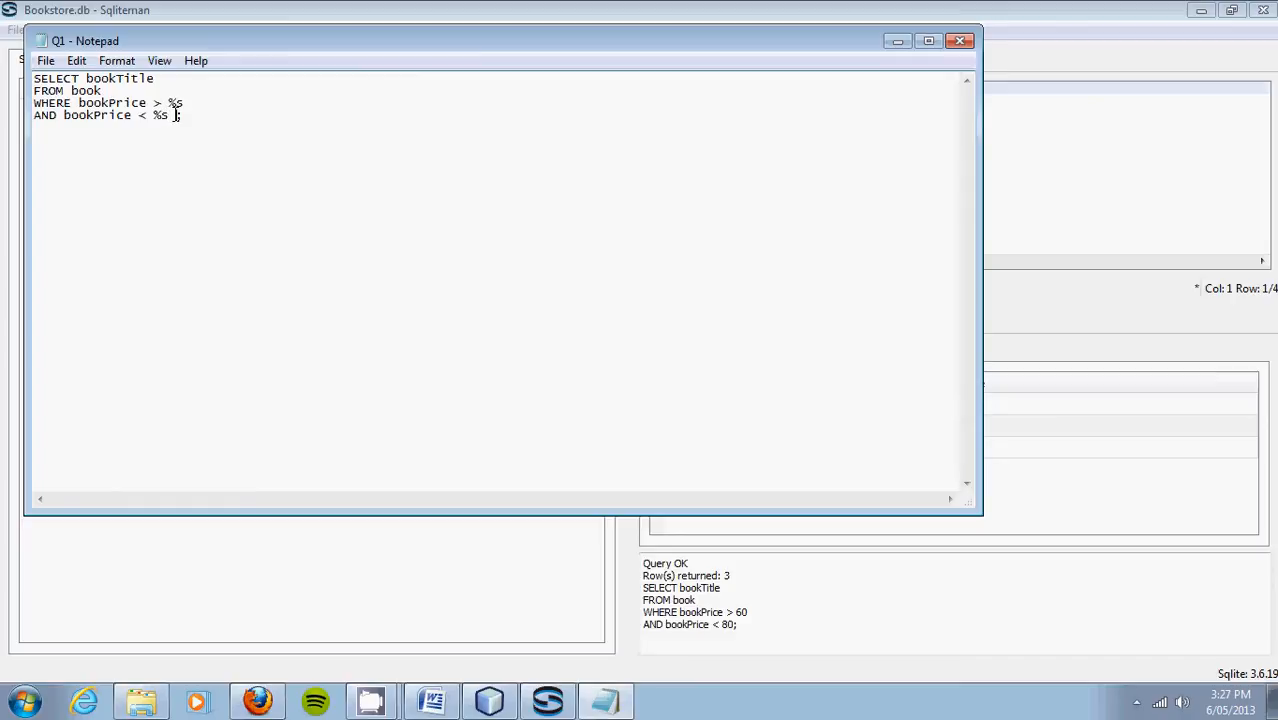
{"action": "type", "text": ";"}
{"action": "left_click", "coordinate": [45, 62]}
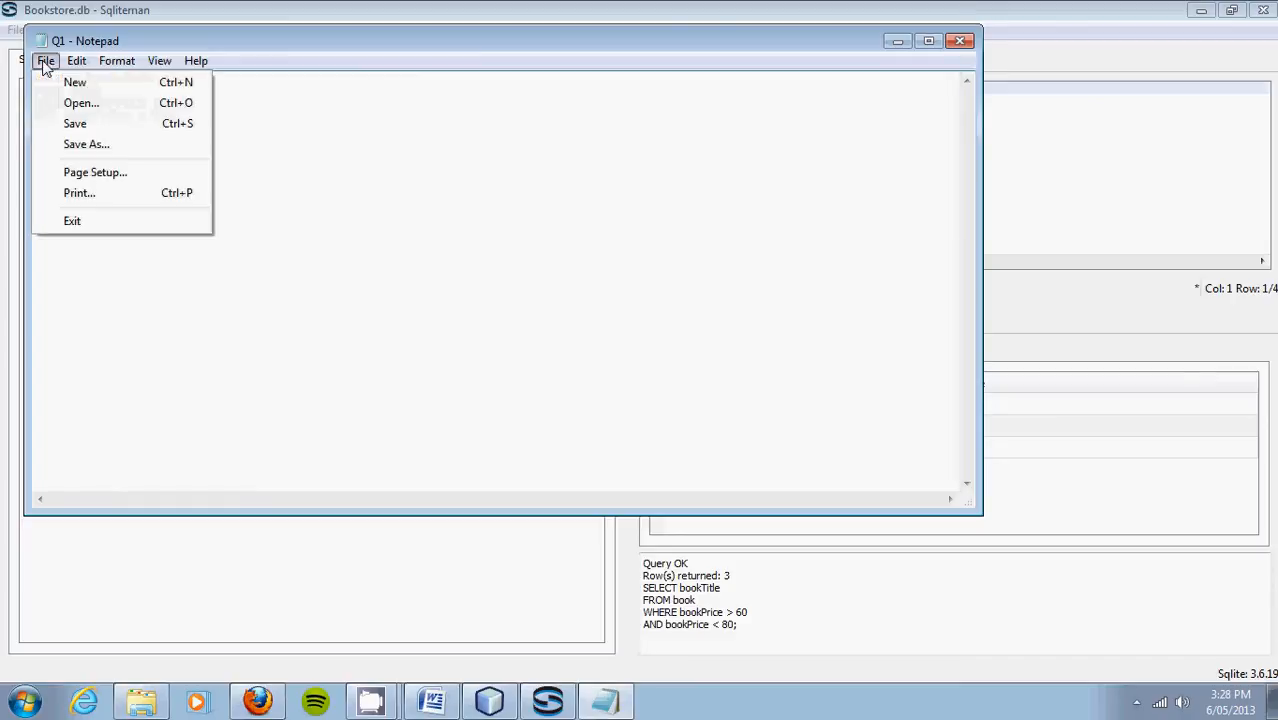
{"action": "left_click", "coordinate": [70, 124]}
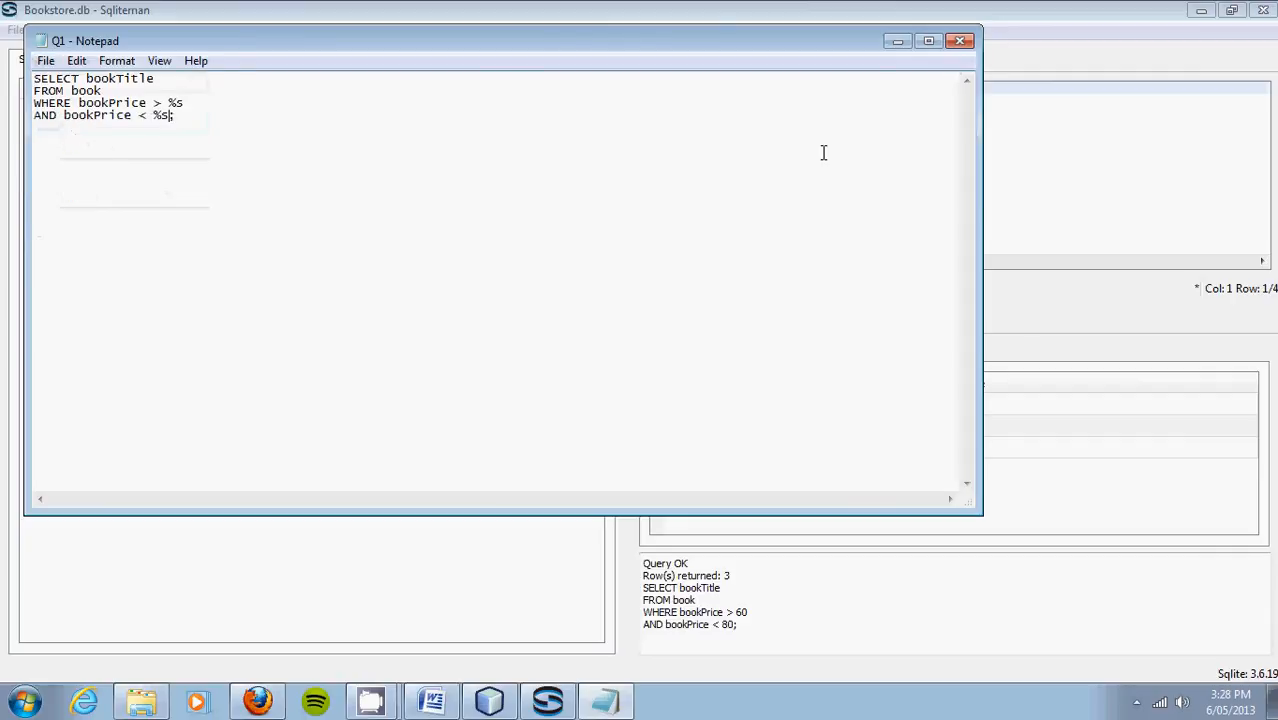
{"action": "left_click", "coordinate": [962, 42]}
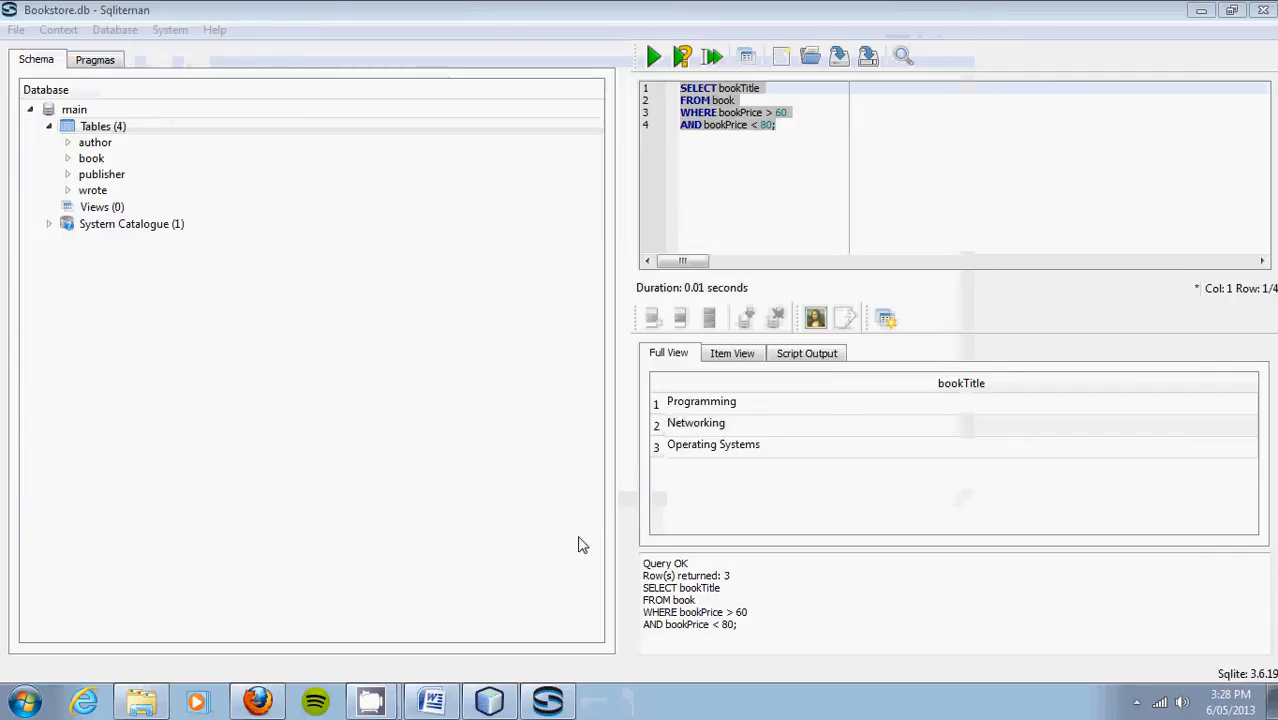
Step: Run the BookStore project and enter Min Price 60 and Max Price 80
{"action": "left_click", "coordinate": [490, 706]}
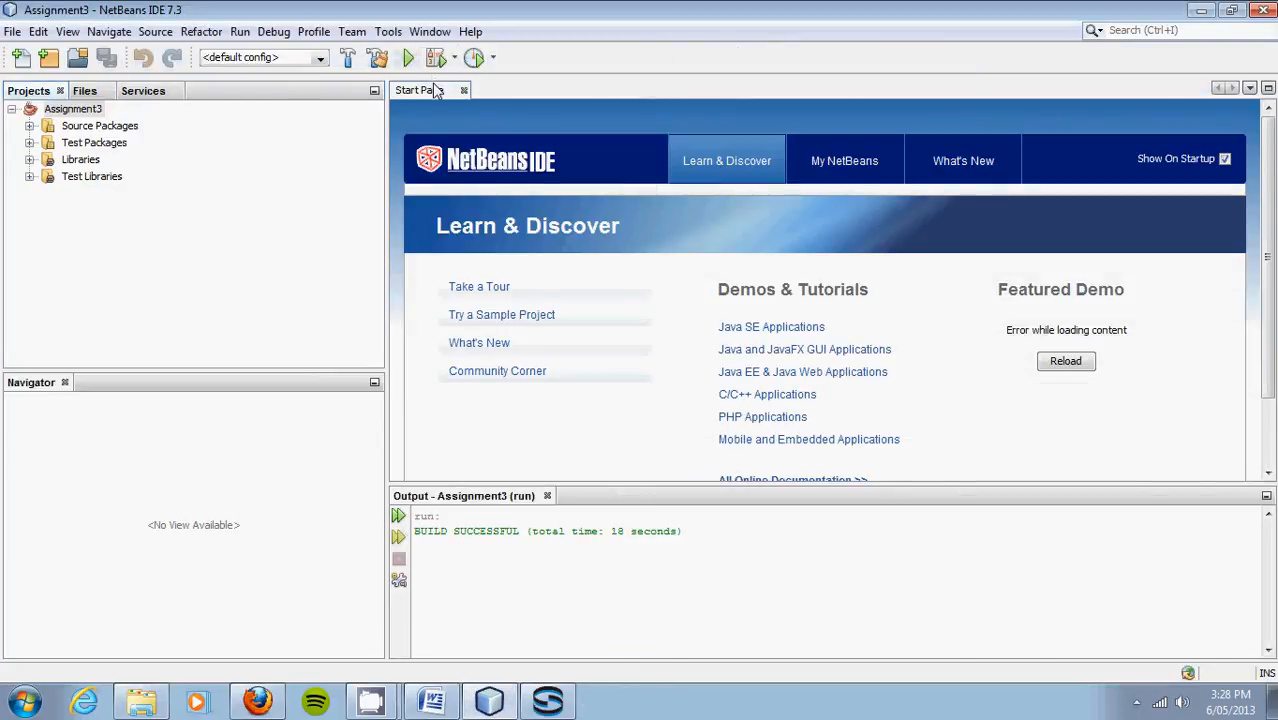
{"action": "left_click", "coordinate": [408, 60]}
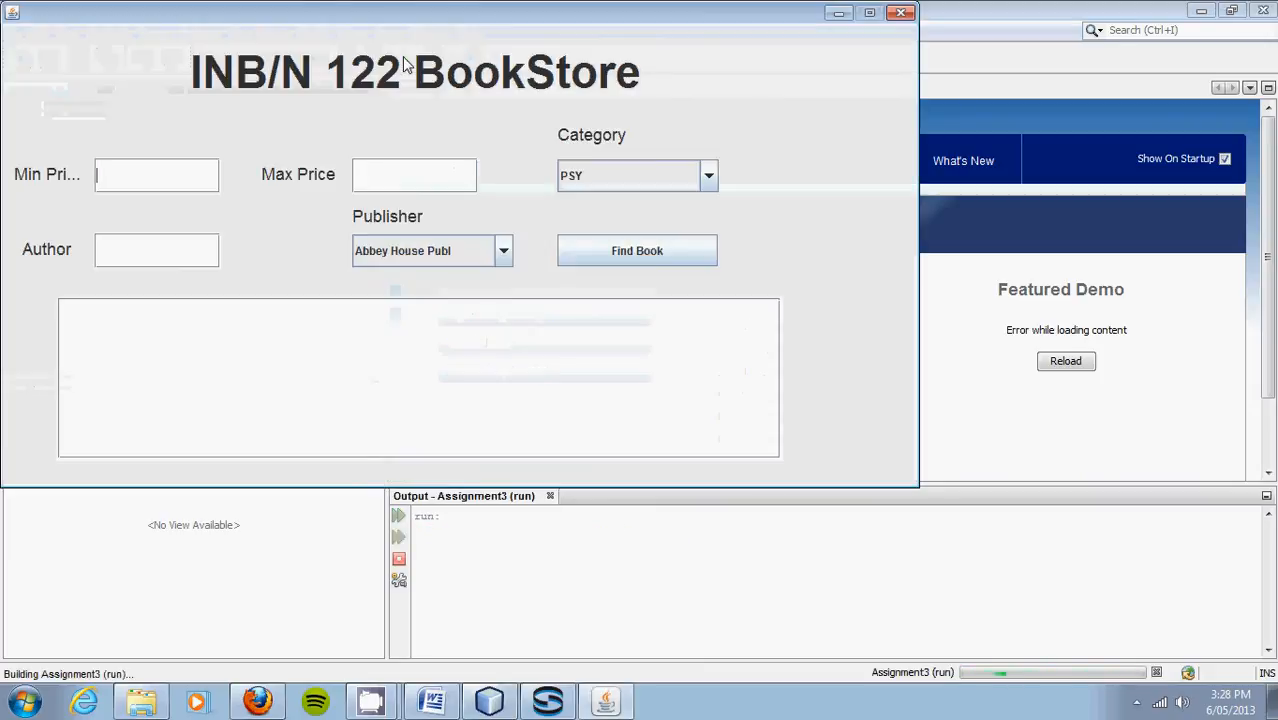
{"action": "left_click", "coordinate": [137, 183]}
{"action": "type", "text": "60"}
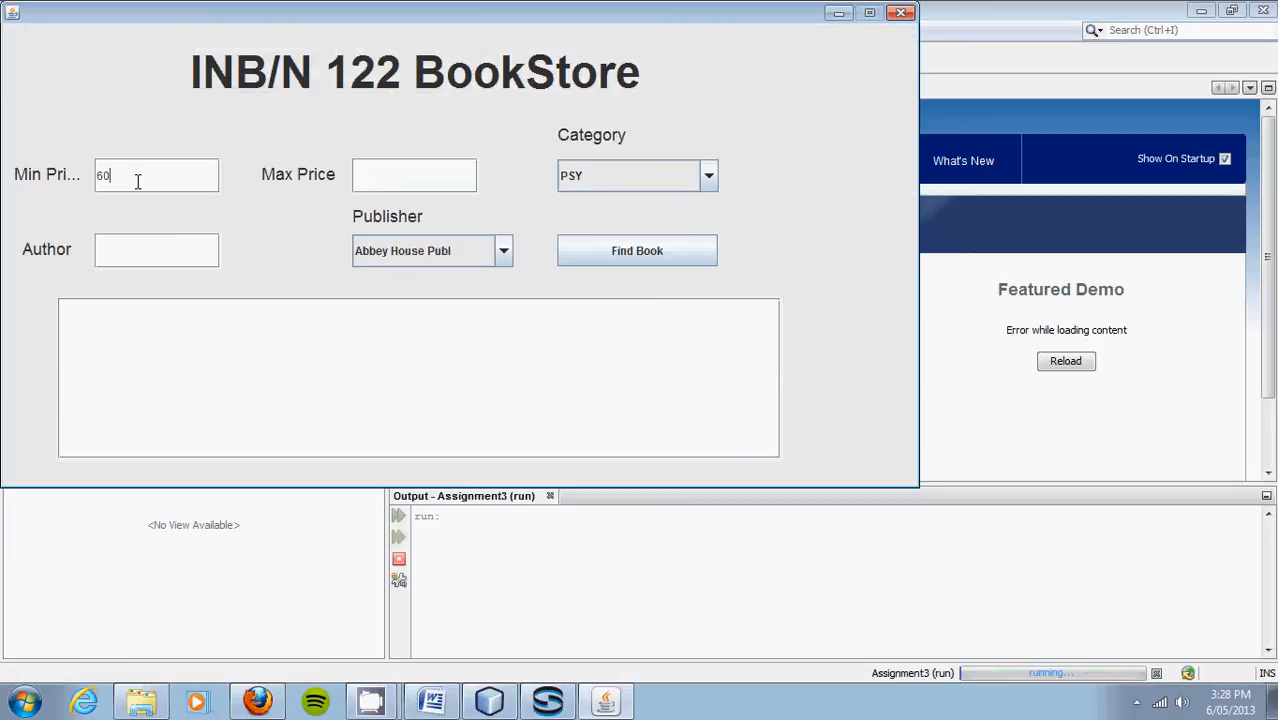
{"action": "left_click", "coordinate": [390, 172]}
{"action": "type", "text": "80"}
Step: Set Category and Publisher to None and search, returning Programming, Networking and Operating Systems
{"action": "left_click", "coordinate": [673, 176]}
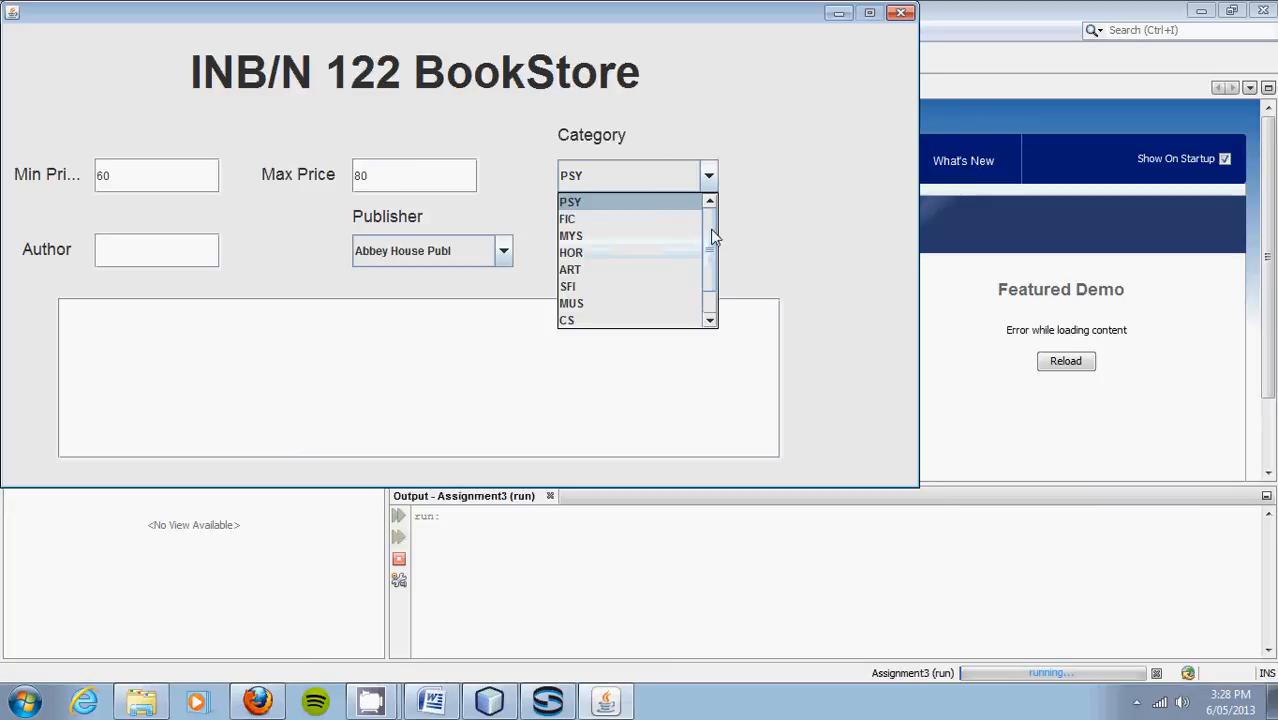
{"action": "scroll", "coordinate": [711, 253], "scroll_direction": "down", "scroll_amount": 1}
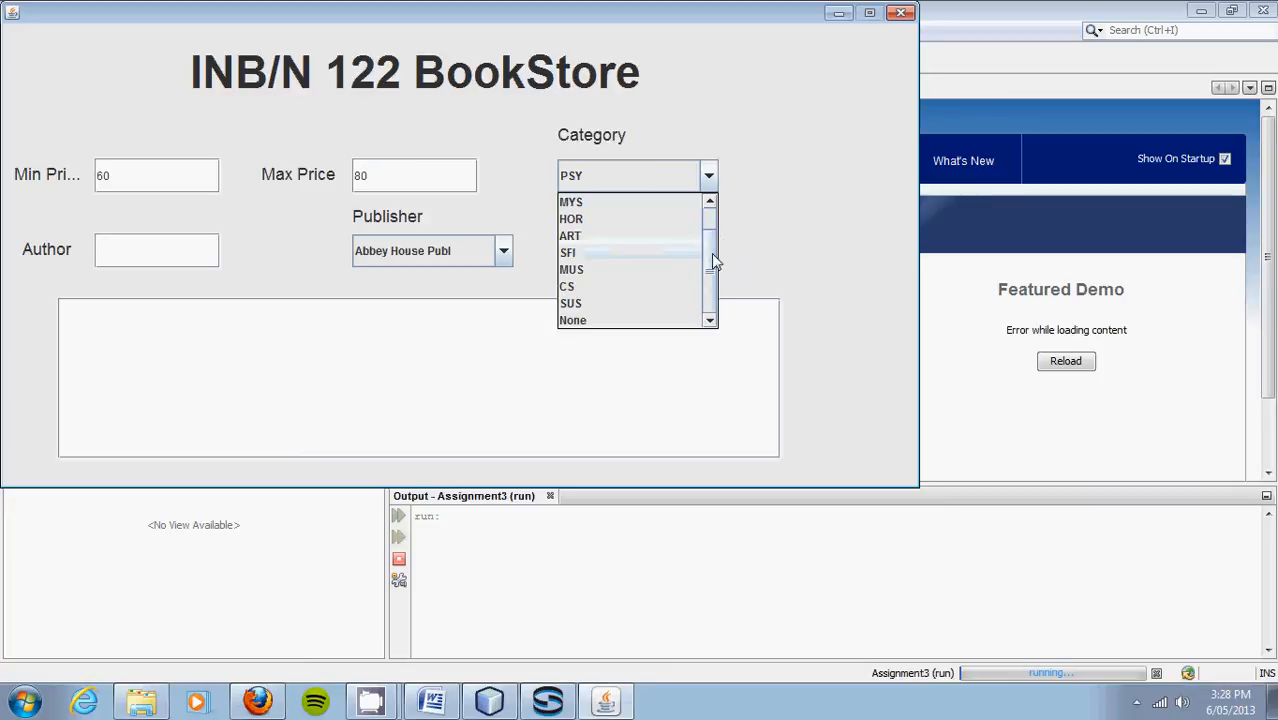
{"action": "left_click", "coordinate": [640, 320]}
{"action": "left_click", "coordinate": [505, 252]}
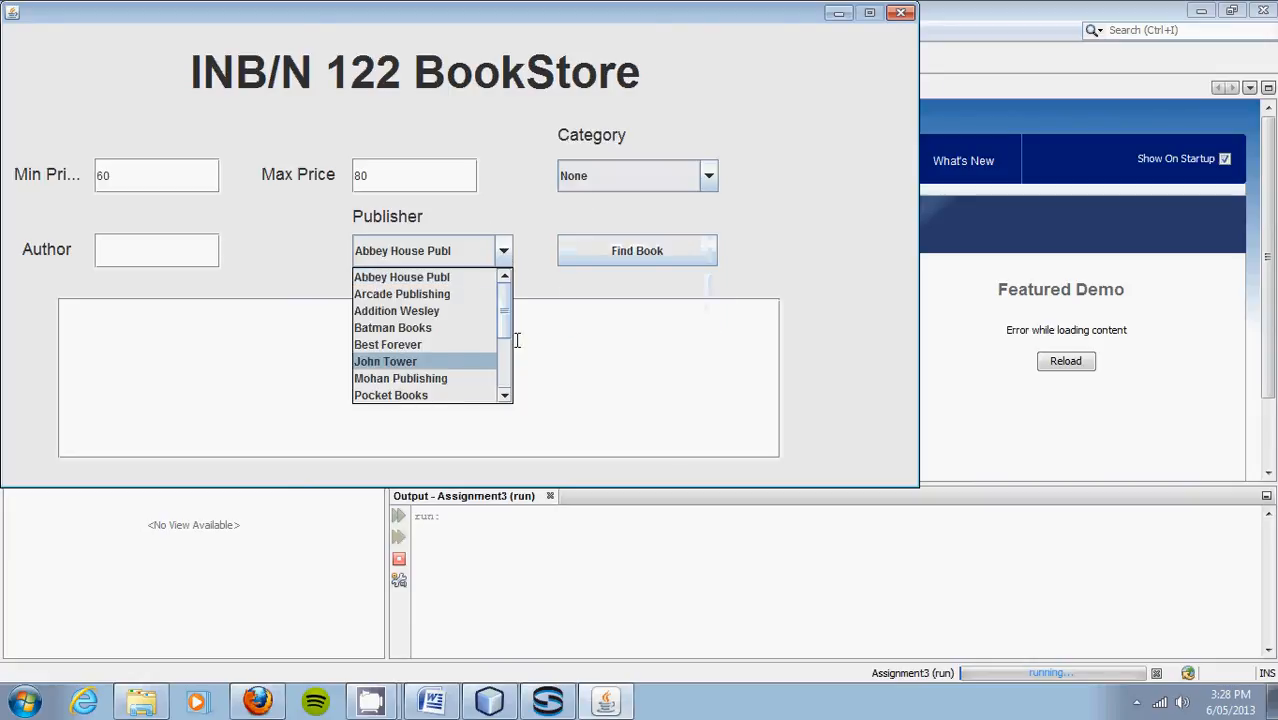
{"action": "scroll", "coordinate": [506, 335], "scroll_direction": "down", "scroll_amount": 3}
{"action": "left_click", "coordinate": [488, 396]}
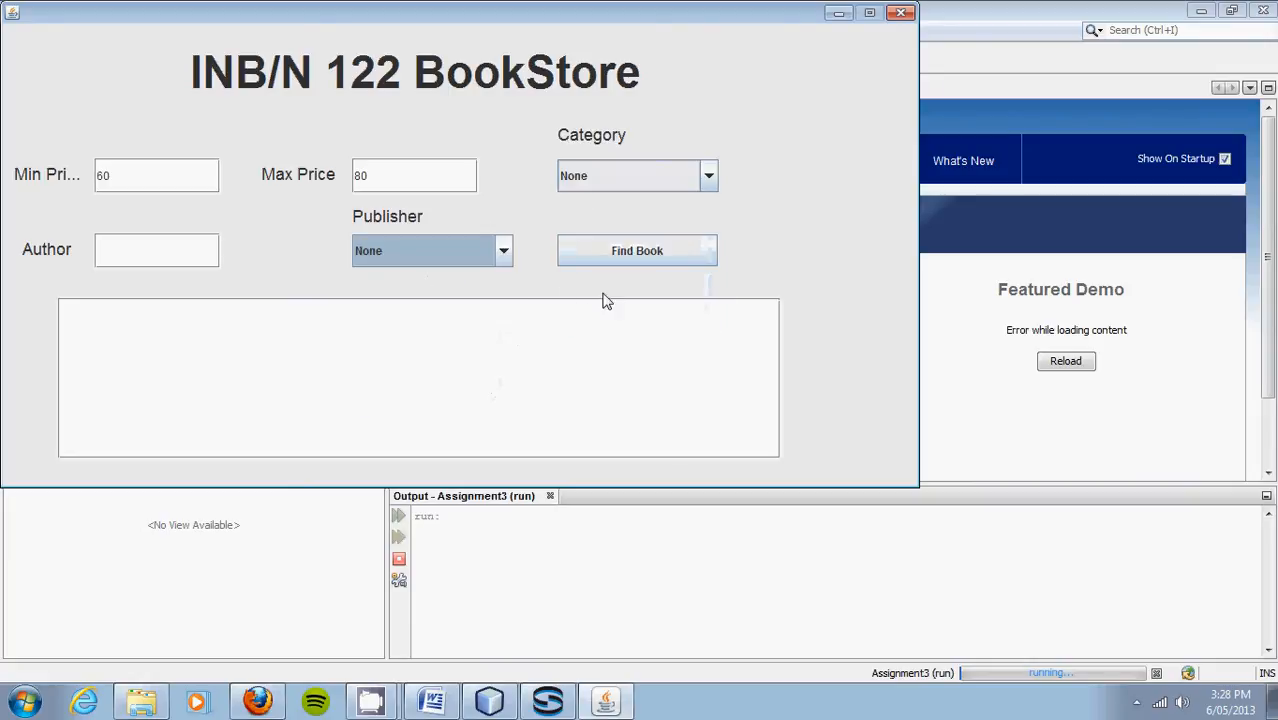
{"action": "left_click", "coordinate": [607, 256]}
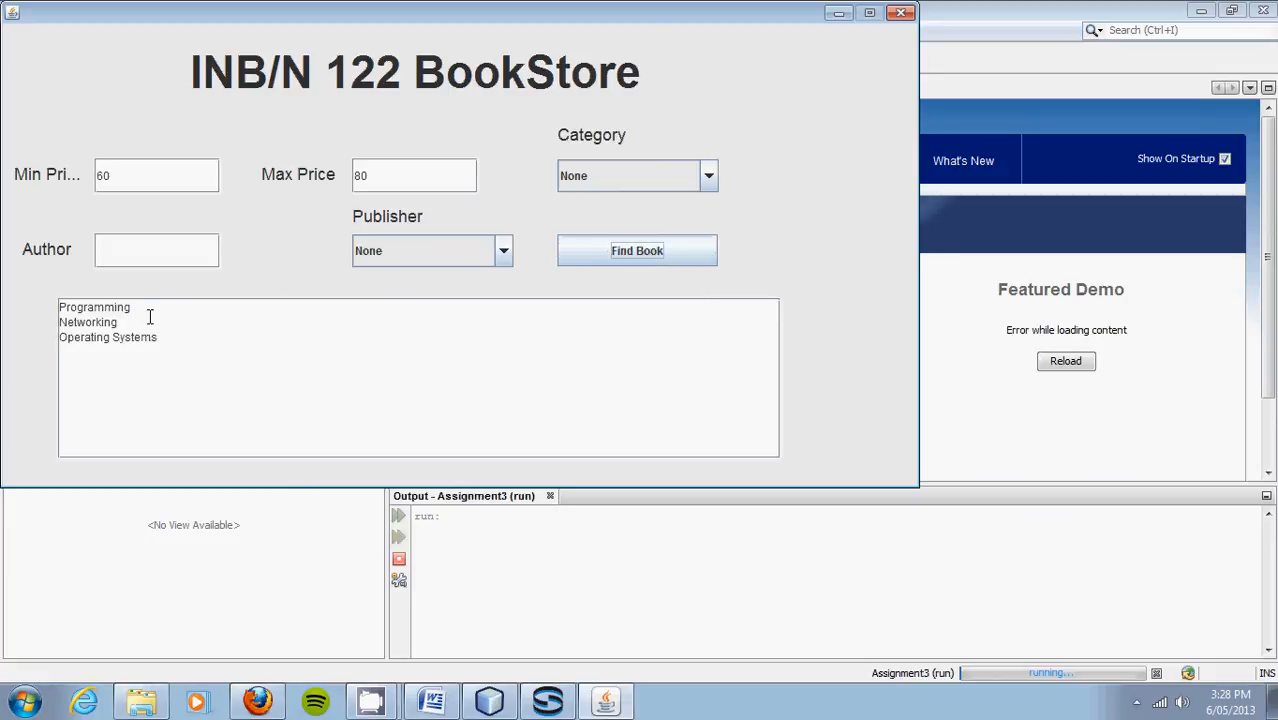
{"action": "left_click", "coordinate": [546, 703]}
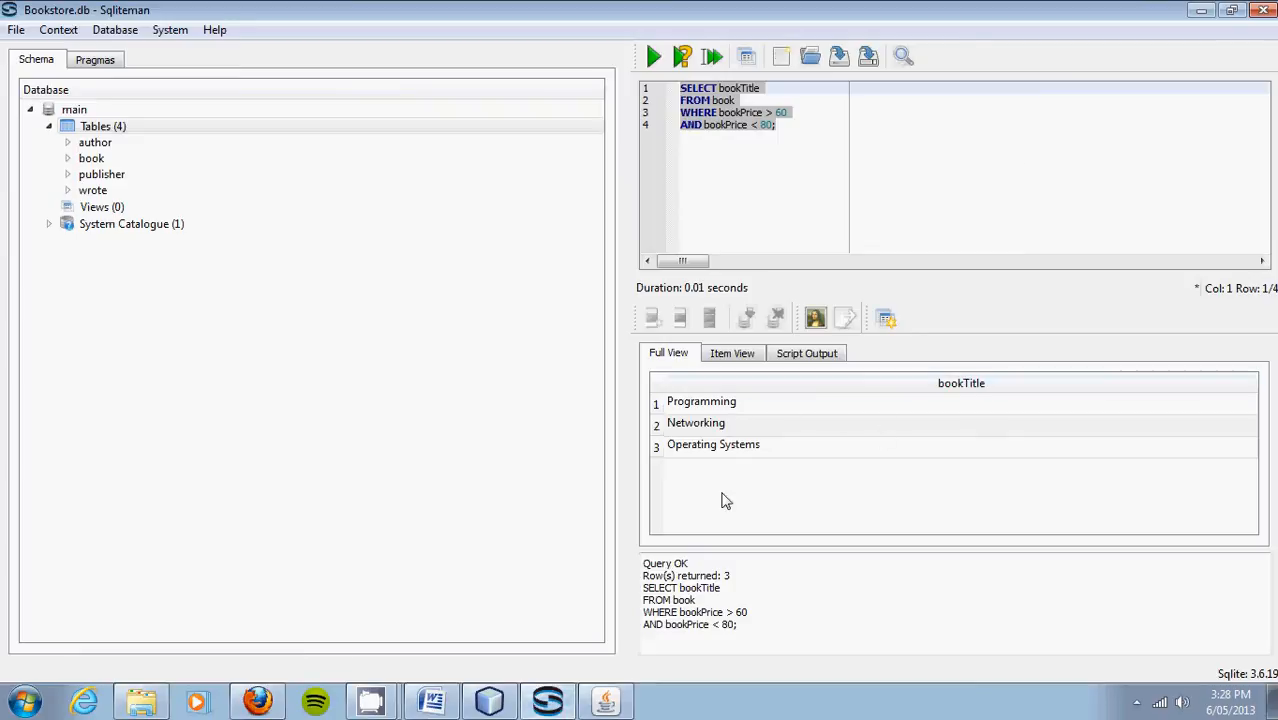
Step: Change the Sqliteman query's lower bound from 60 to 50 and rerun it, adding Gardening to four rows
{"action": "left_click", "coordinate": [788, 113]}
{"action": "key", "text": "BackSpace"}
{"action": "key", "text": "BackSpace"}
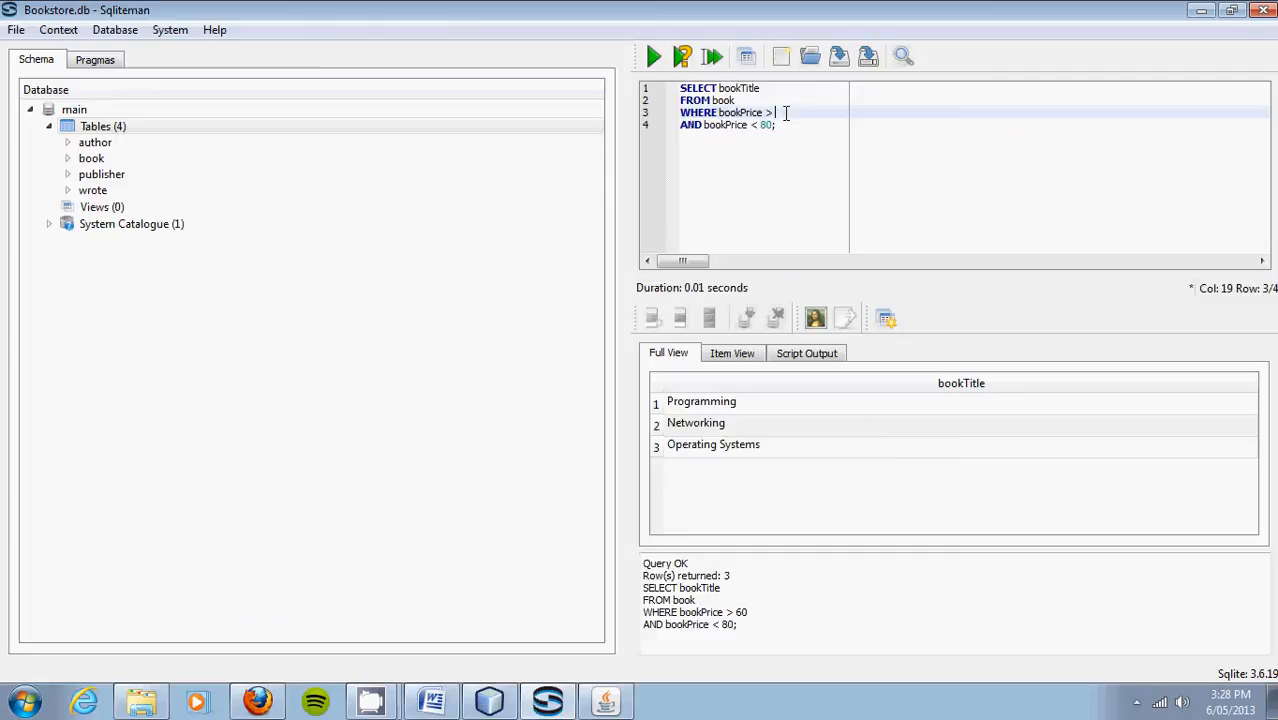
{"action": "type", "text": "50"}
{"action": "left_click", "coordinate": [655, 57]}
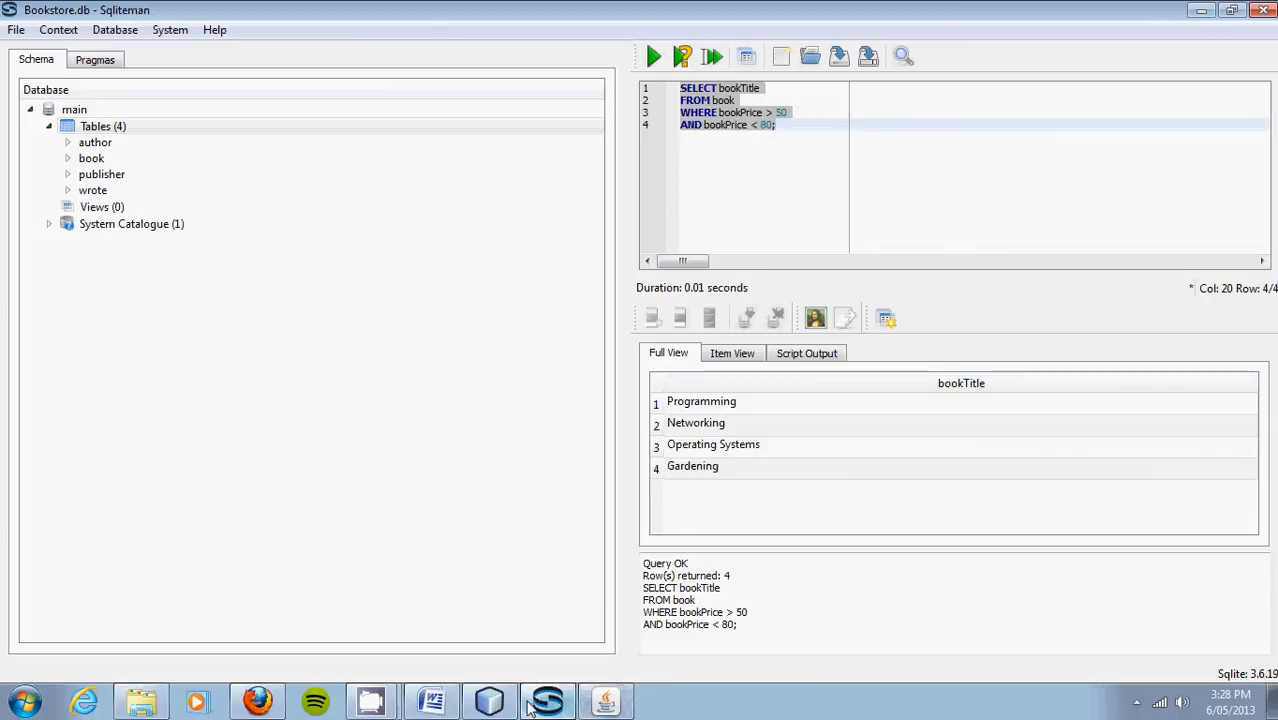
{"action": "left_click", "coordinate": [490, 702]}
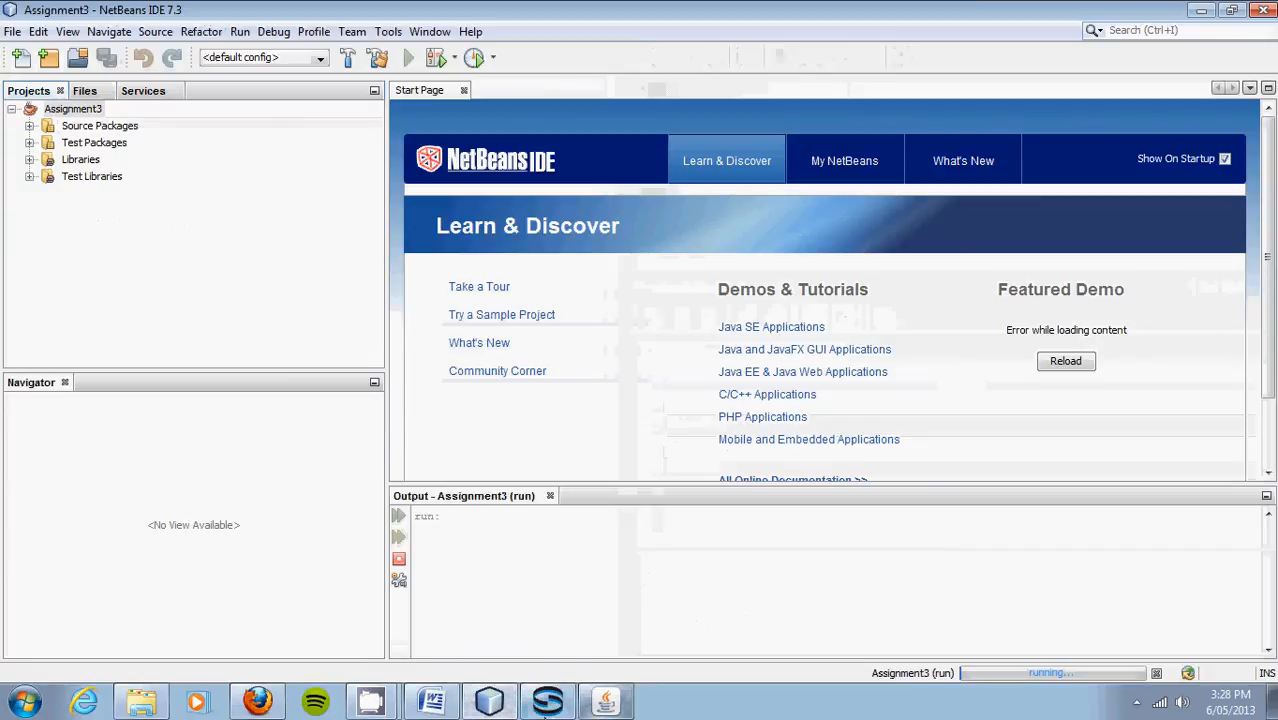
Step: Change BookStore's Min Price to 50, confirm Gardening among four titles, then close the app
{"action": "left_click", "coordinate": [608, 702]}
{"action": "left_click", "coordinate": [153, 180]}
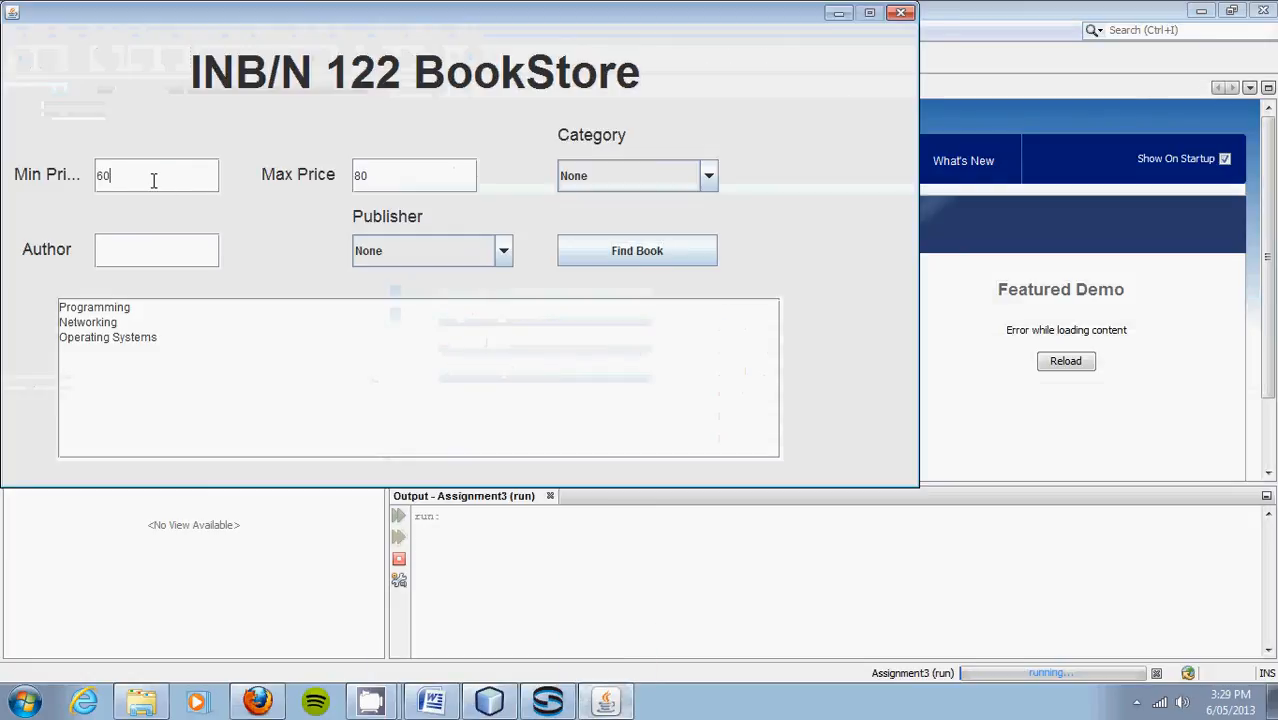
{"action": "key", "text": "BackSpace"}
{"action": "key", "text": "BackSpace"}
{"action": "type", "text": "50"}
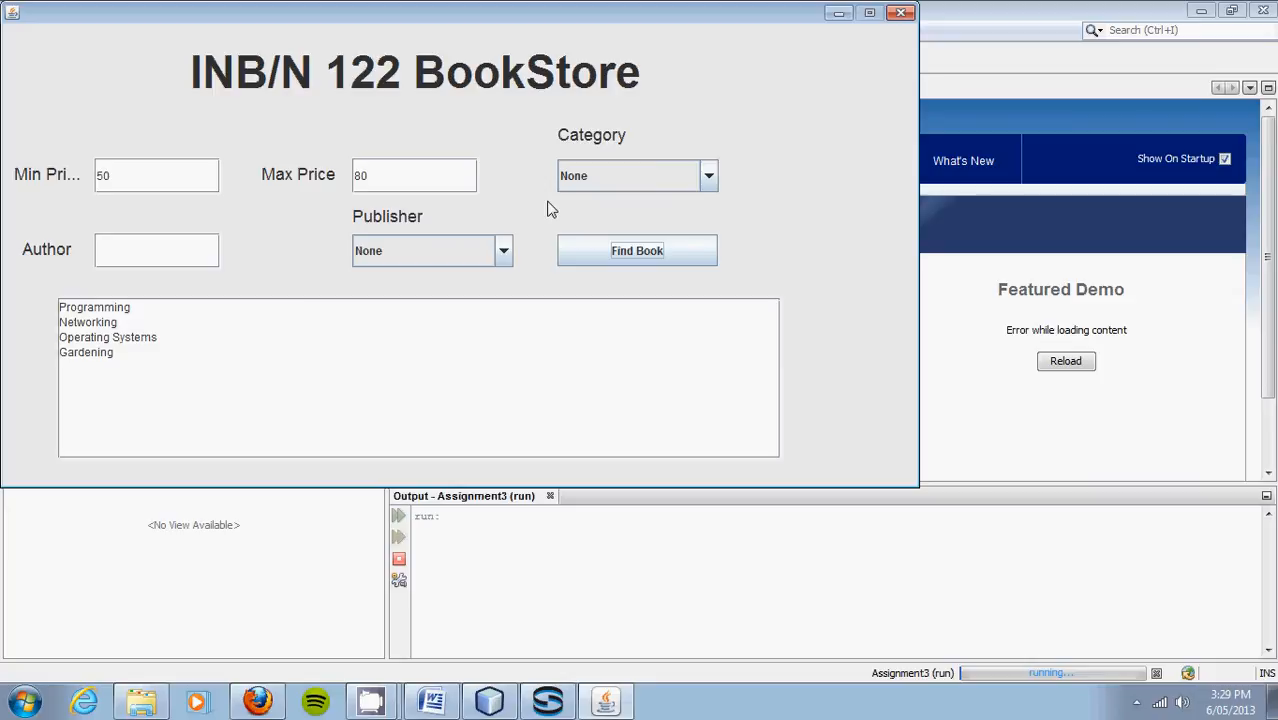
{"action": "left_click", "coordinate": [899, 20]}
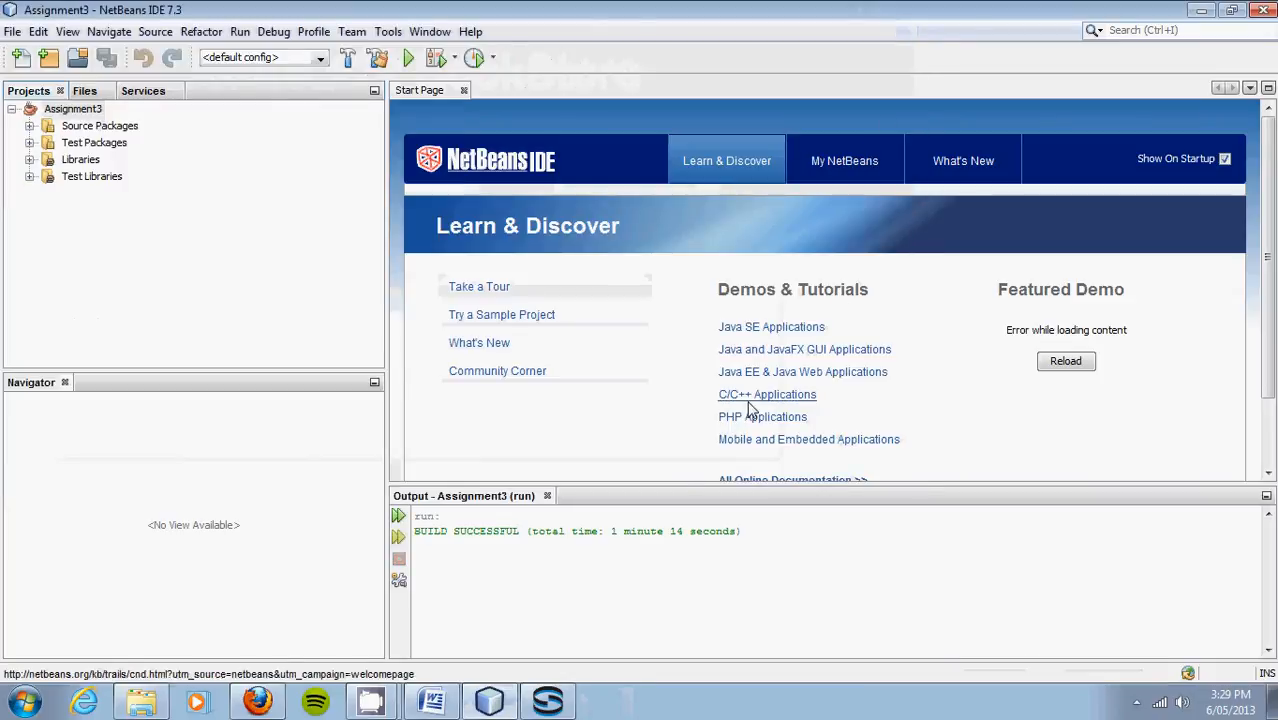
Step: Check the $60 - $80 Query 1 test case in Word, close it, and minimize NetBeans and Sqliteman
{"action": "left_click", "coordinate": [447, 576]}
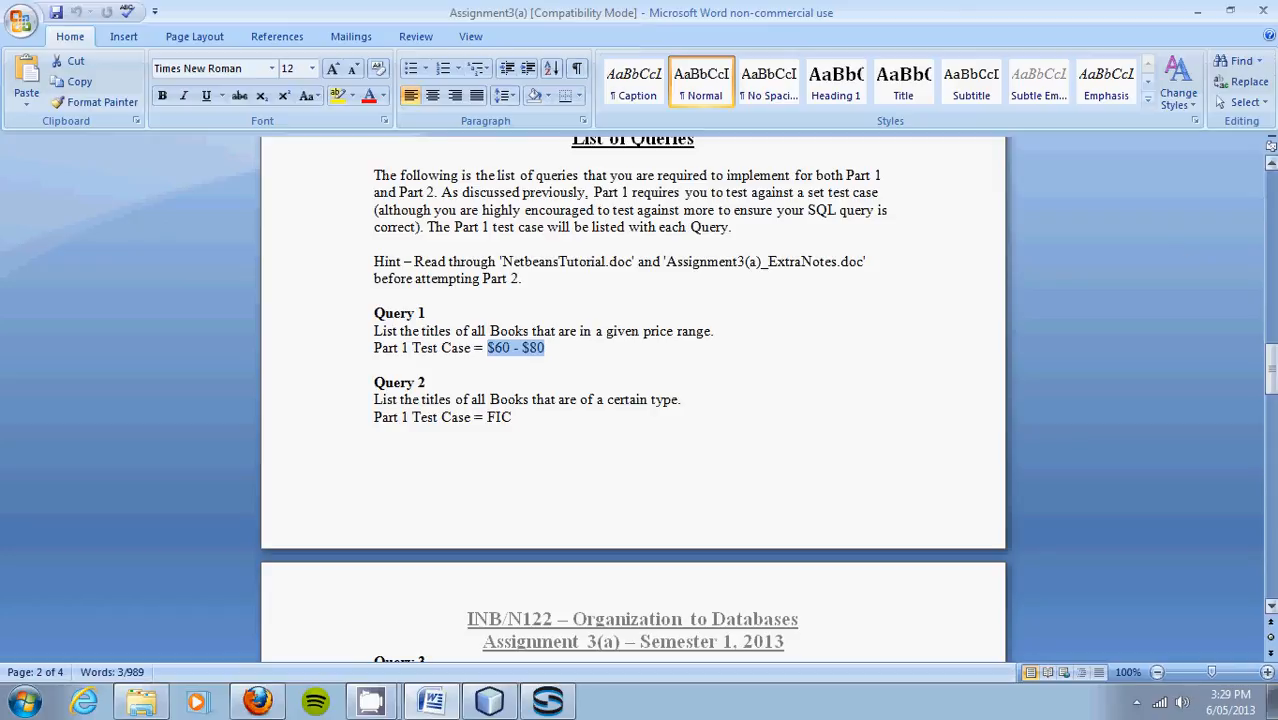
{"action": "left_click", "coordinate": [1266, 20]}
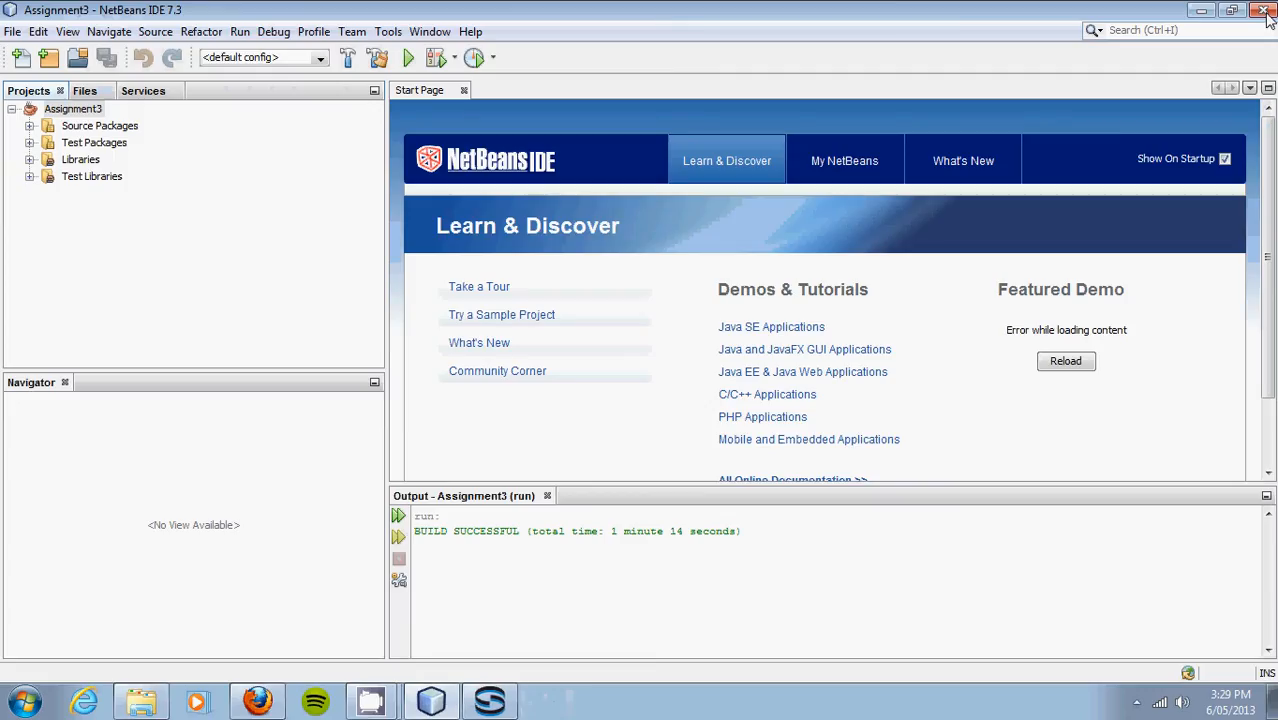
{"action": "left_click", "coordinate": [1199, 12]}
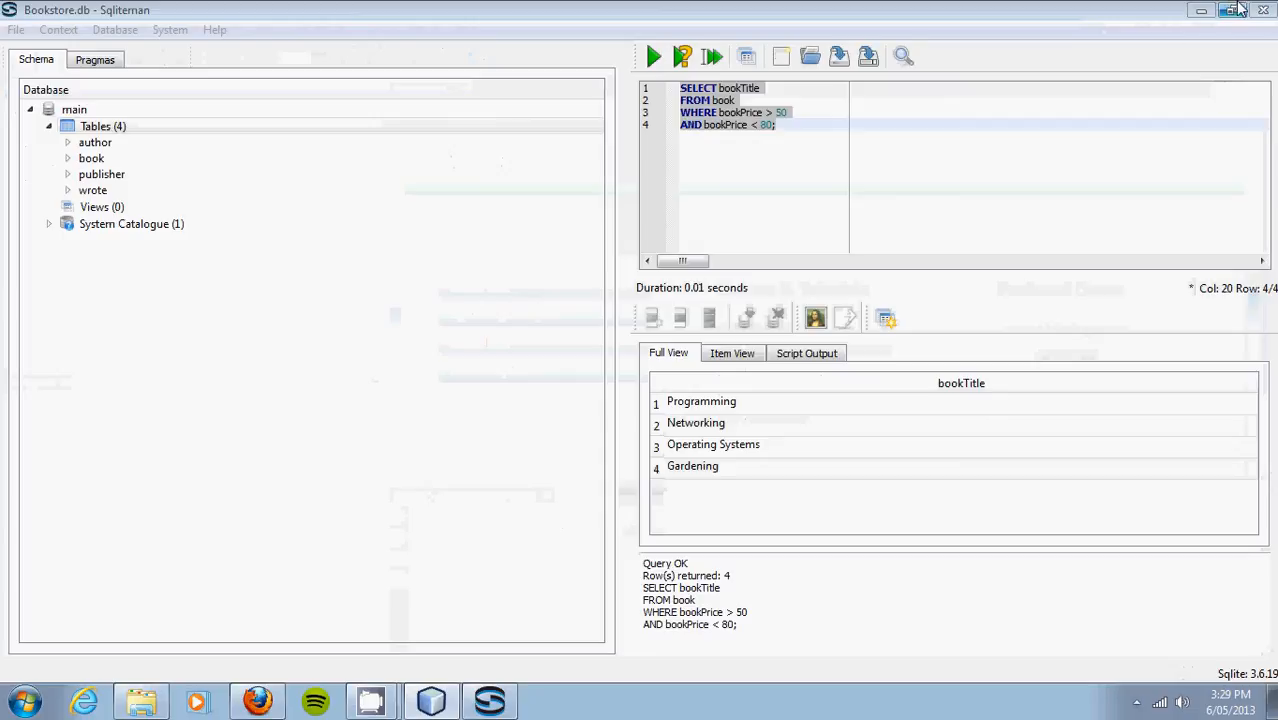
{"action": "left_click", "coordinate": [1208, 9]}
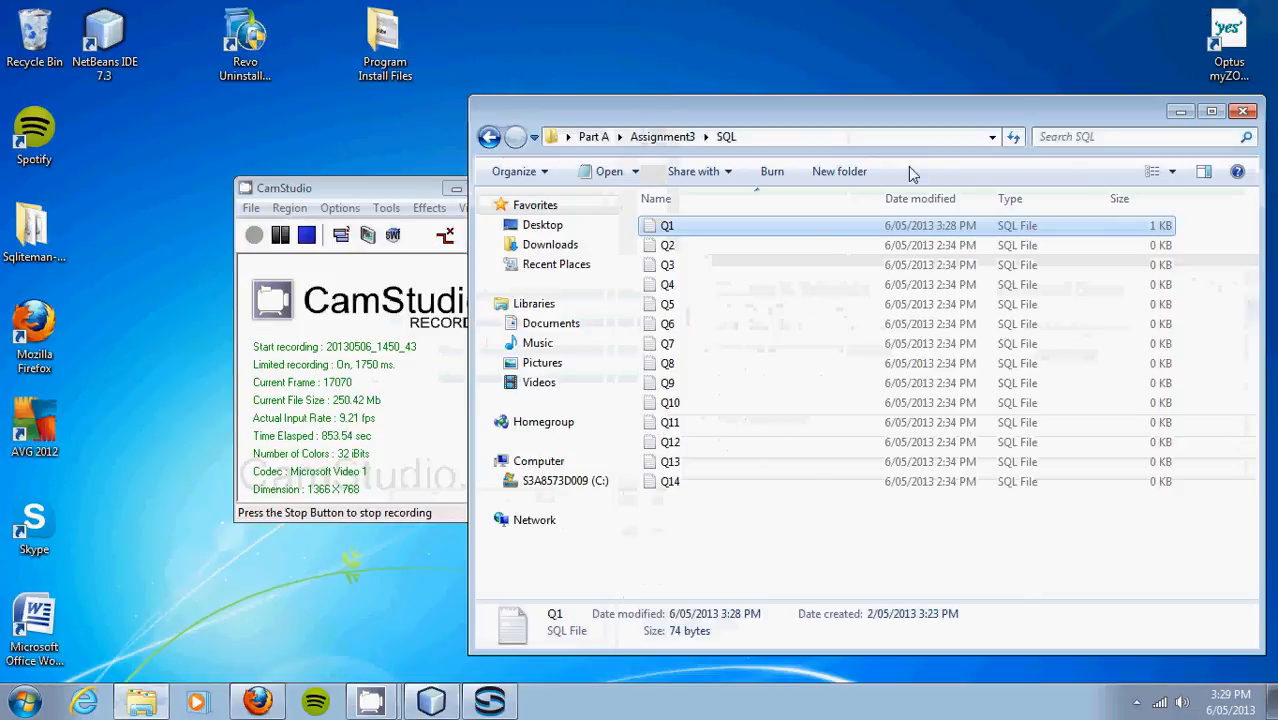
{"action": "left_click", "coordinate": [672, 136]}
{"action": "left_click", "coordinate": [593, 136]}
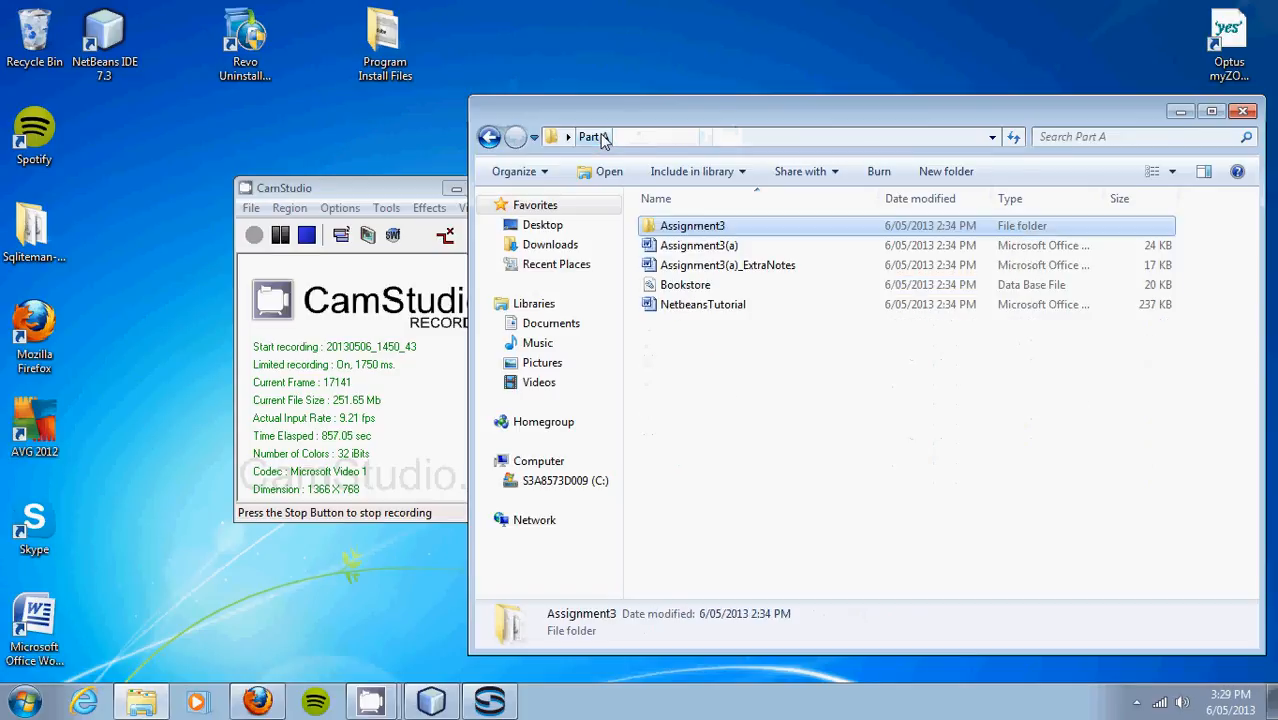
{"action": "double_click", "coordinate": [655, 227]}
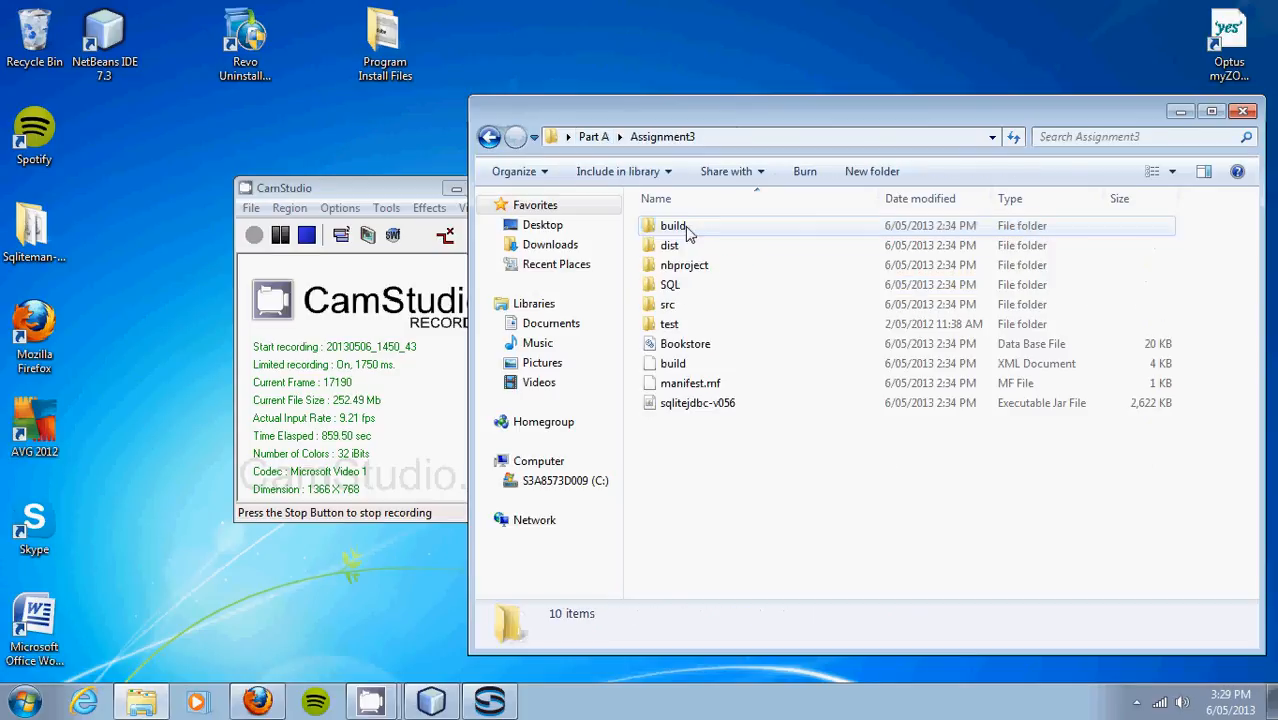
{"action": "double_click", "coordinate": [665, 285]}
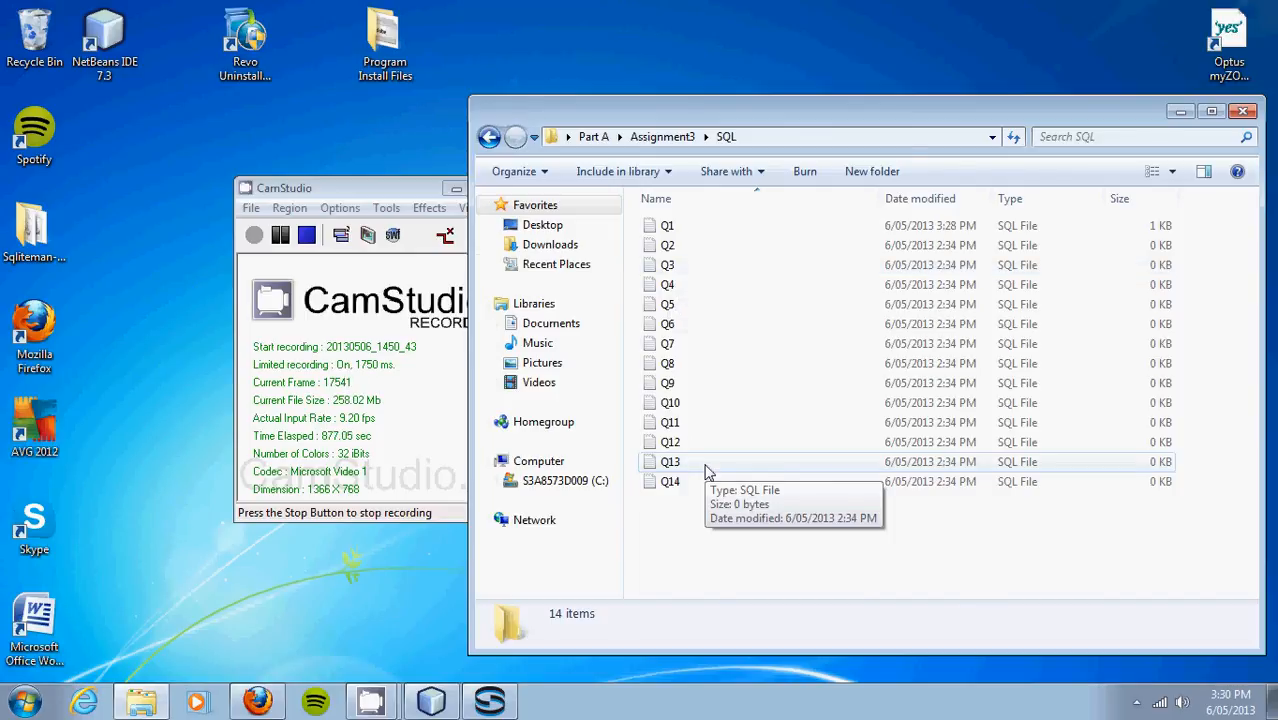
{"action": "left_click", "coordinate": [22, 702]}
Step: Launch Notepad from Start and type a contact e-mail address into the new document
{"action": "type", "text": "notepad"}
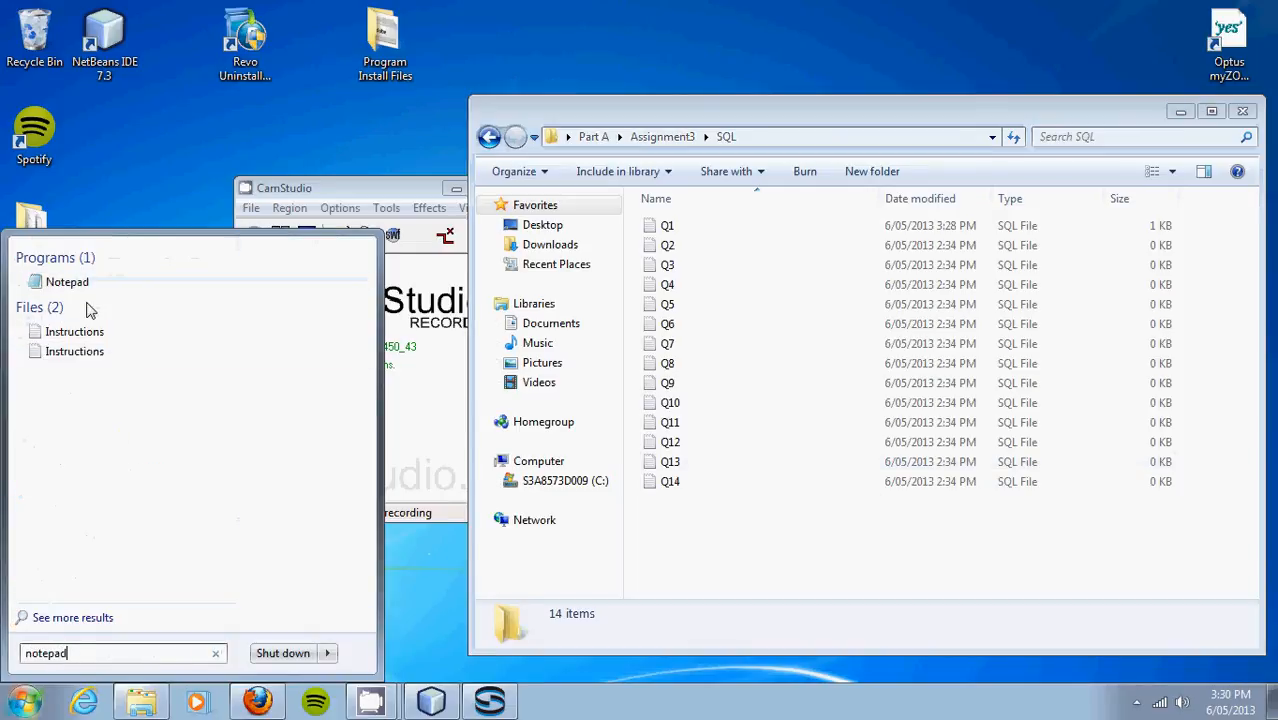
{"action": "left_click", "coordinate": [85, 288]}
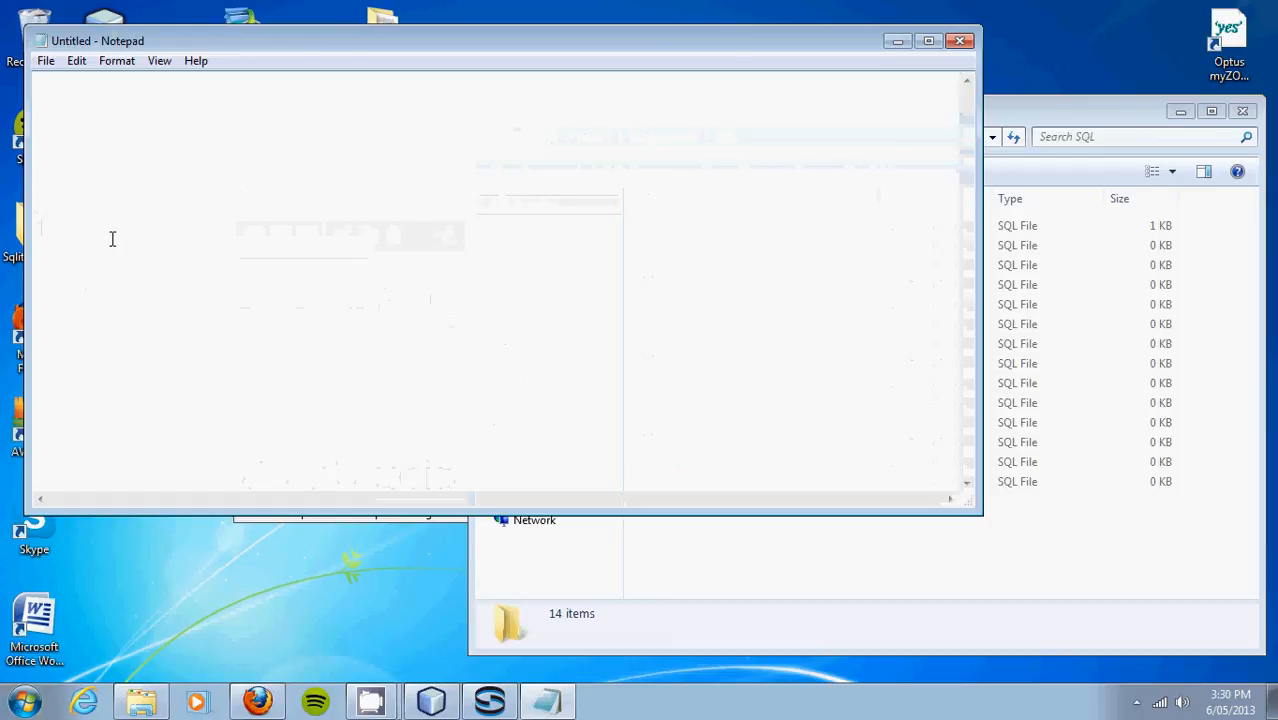
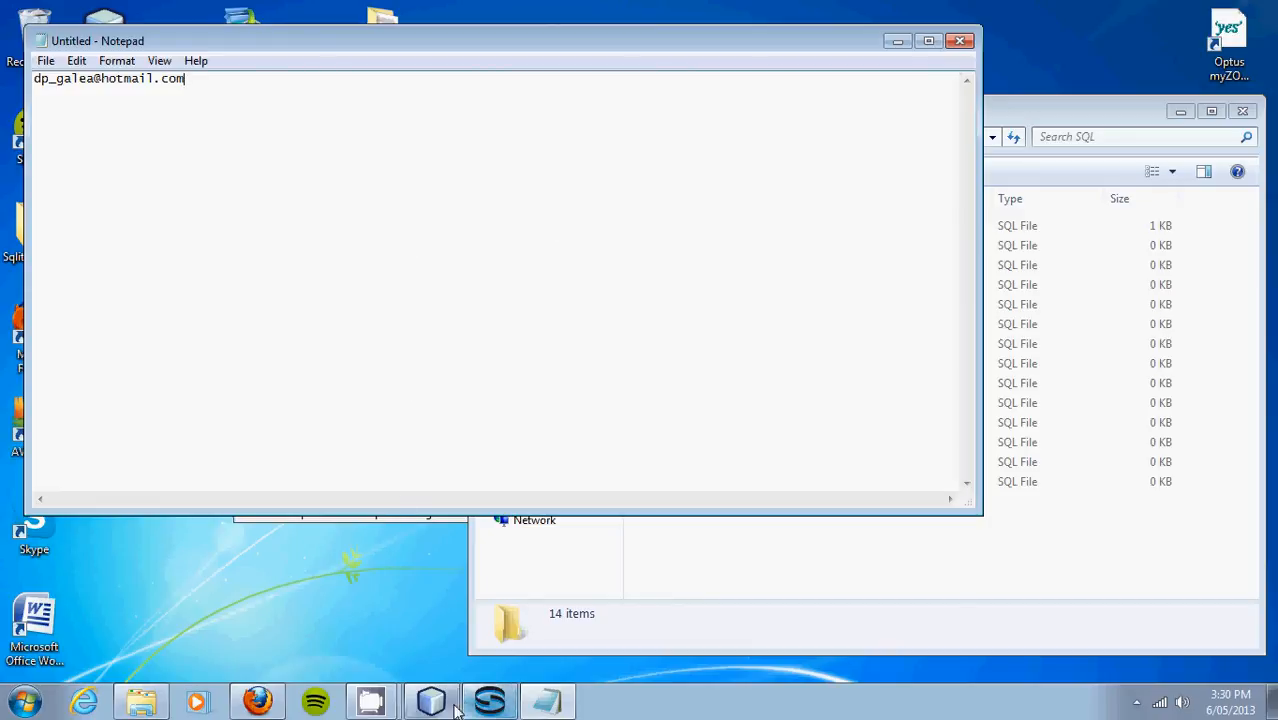
{"action": "left_click", "coordinate": [371, 701]}
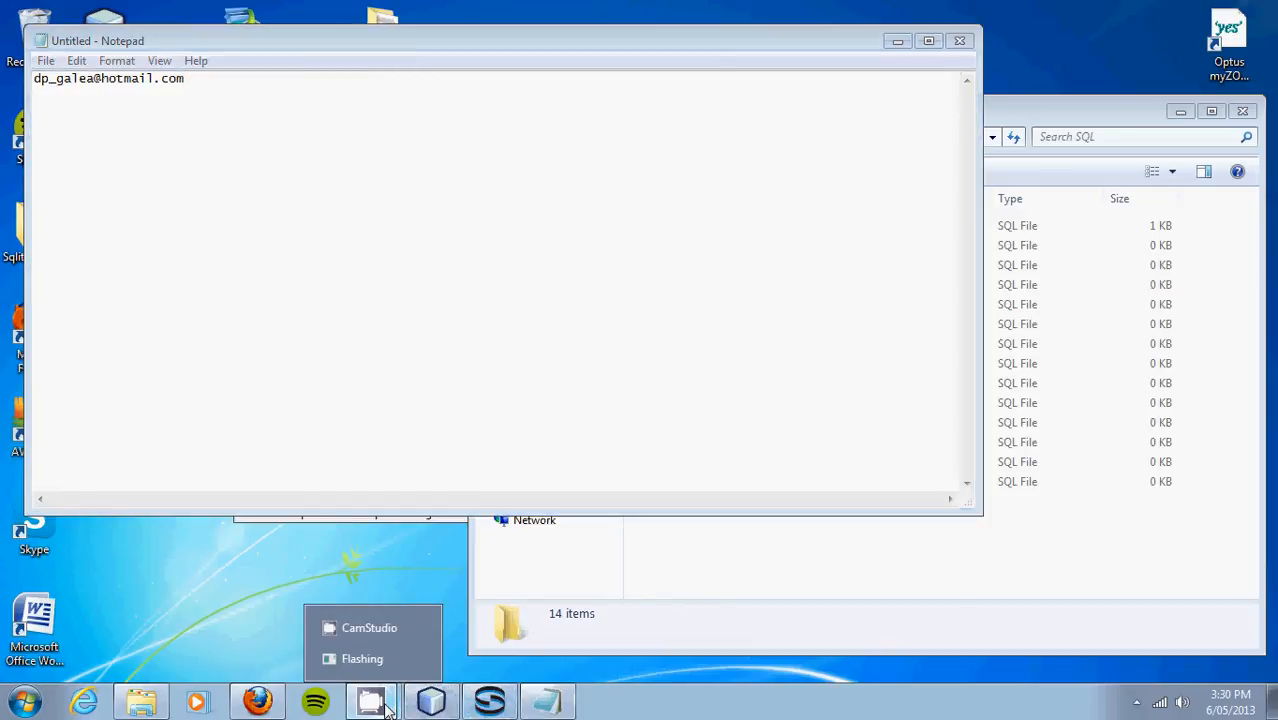